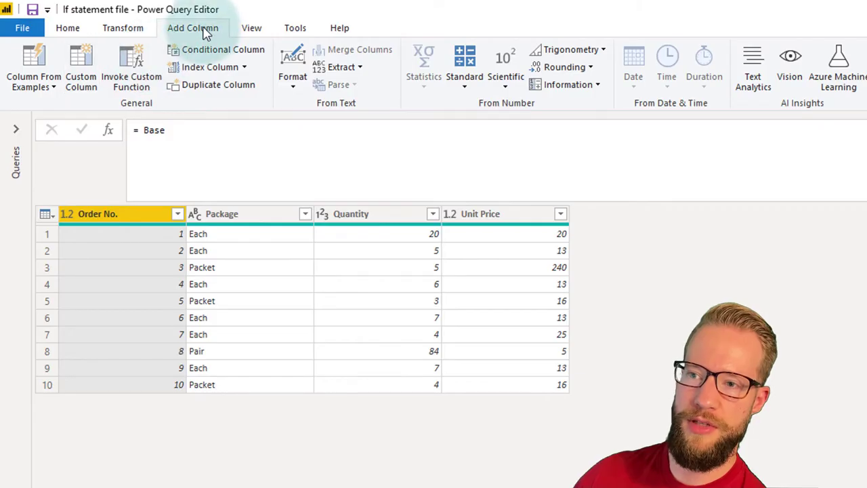
Step: Start a custom column with the formula if [Package] = "Each" then "Each" else null
left_click(81, 72)
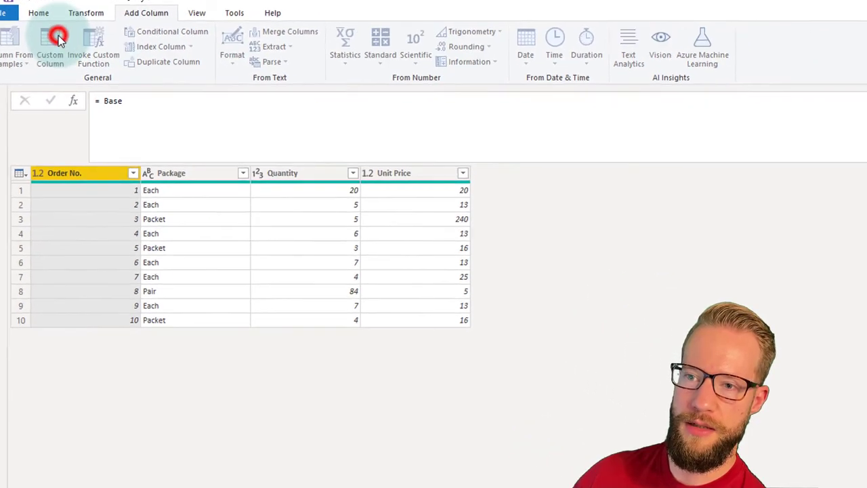
left_click(609, 400)
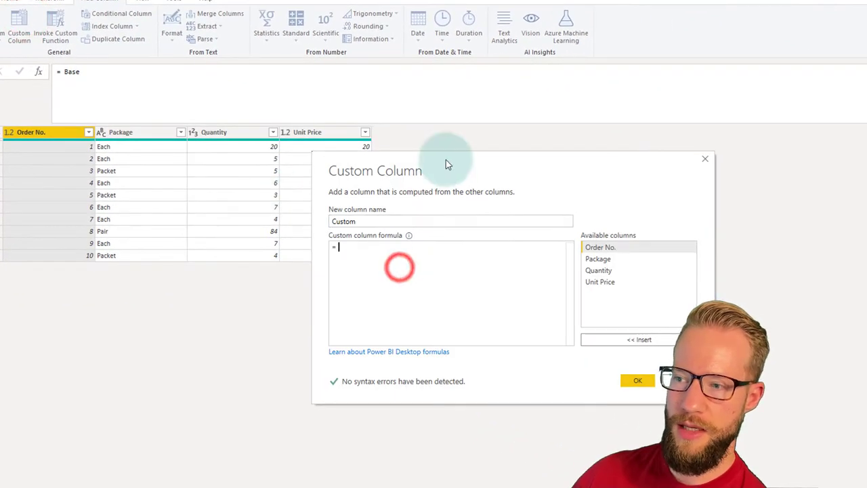
left_click_drag(446, 160, 530, 133)
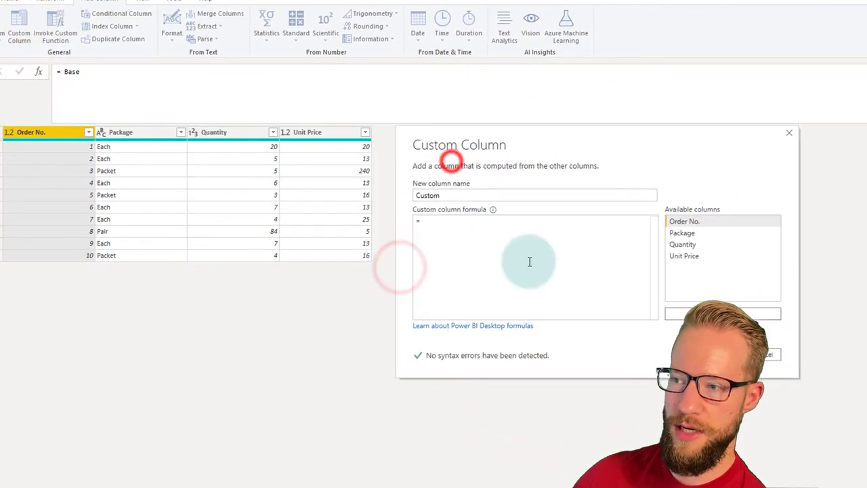
left_click(527, 271)
type("if")
double_click(704, 232)
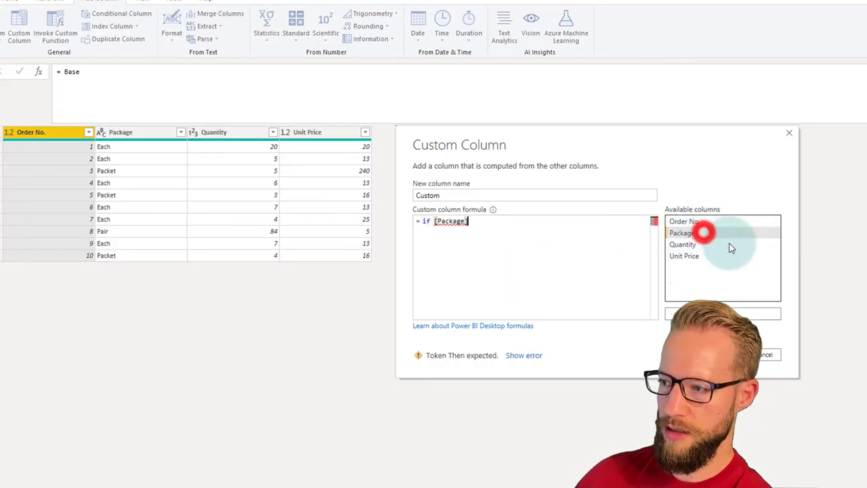
type("= \"E")
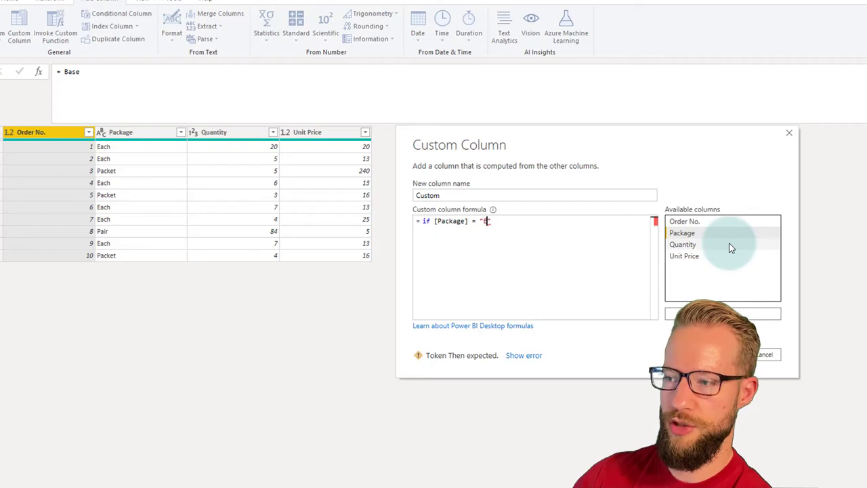
type("ach\" then \"E")
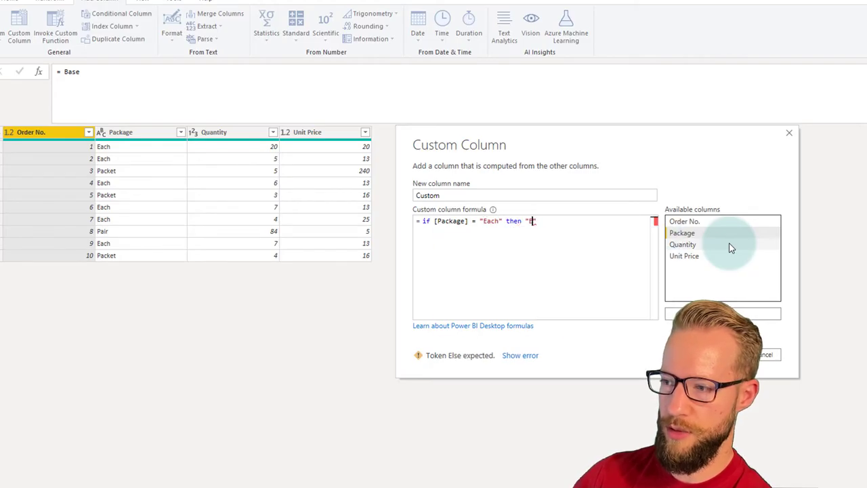
type("ach\" else eull")
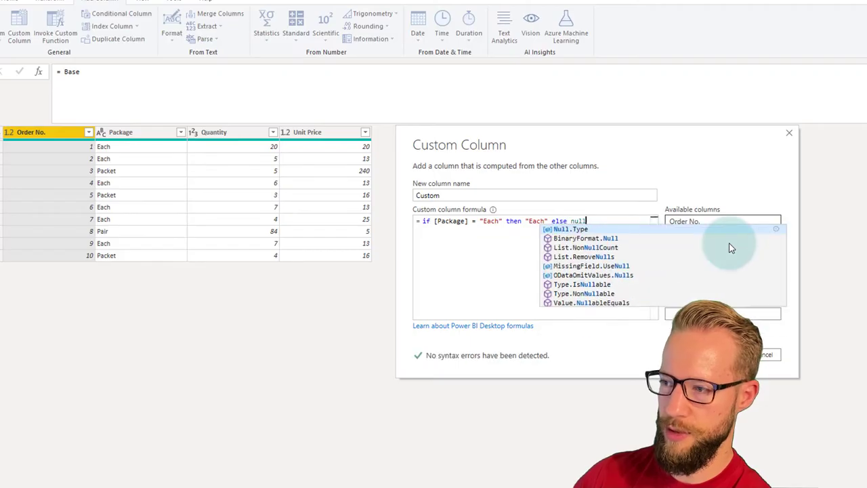
left_click(753, 167)
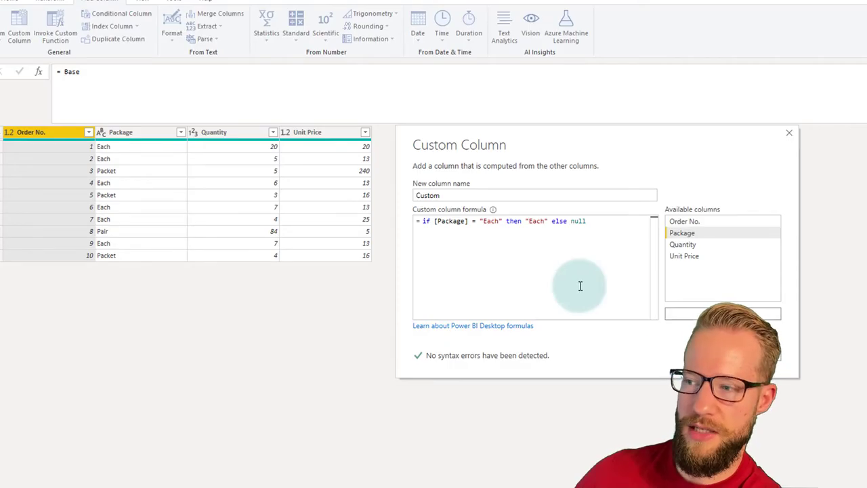
Step: Write the Excel-style equivalent = IF( [Package] = "Each", "Each", null) beneath the existing formula for comparison
left_click(628, 262)
key("Return")
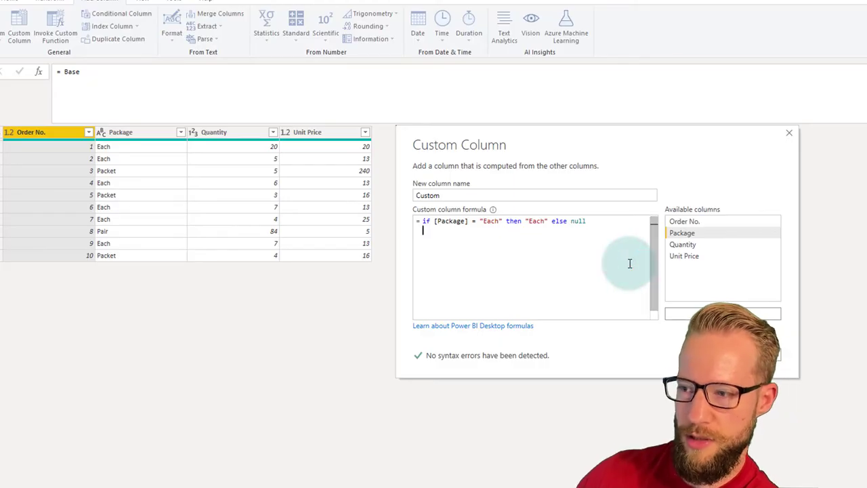
type("= IF")
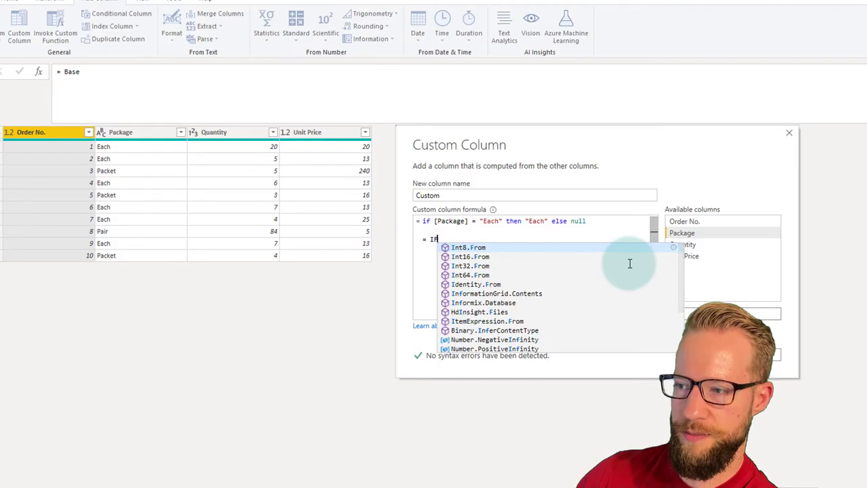
type("( [Packa")
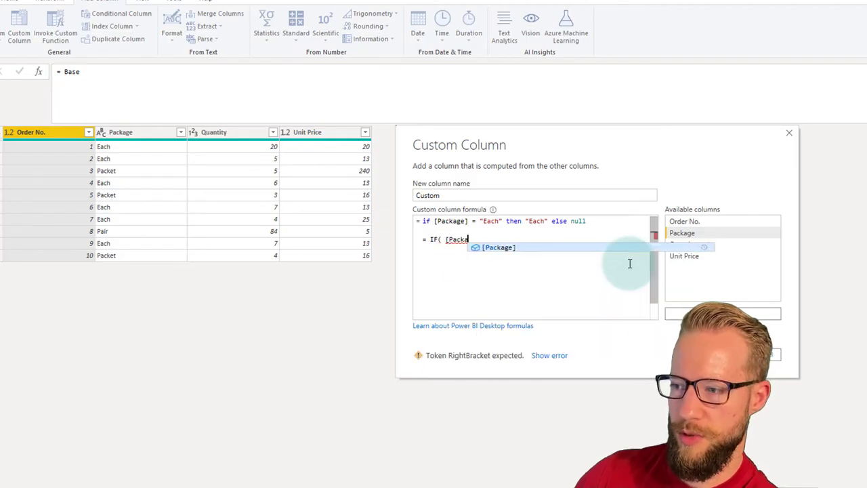
type("ge] = \"Ea")
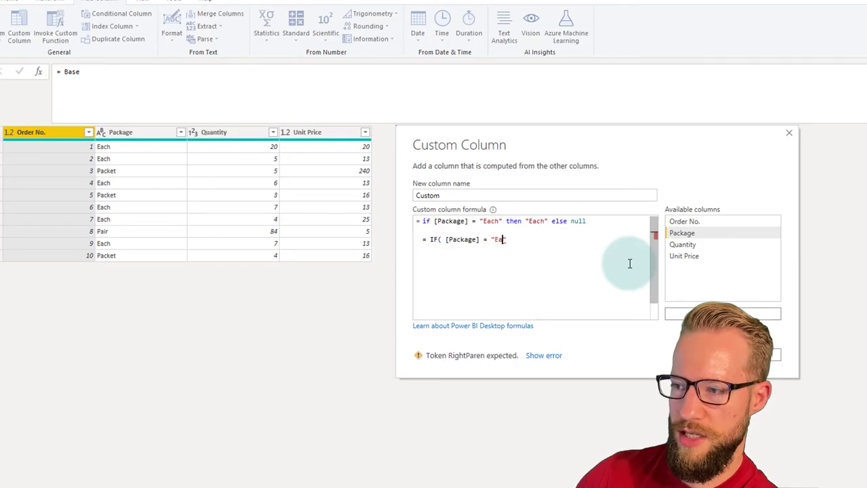
type("ch\", \"Each\", \"Each")
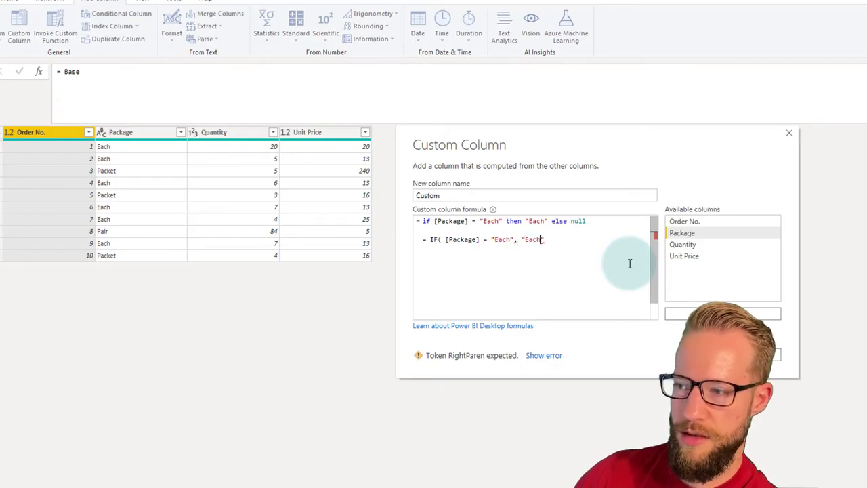
type(",")
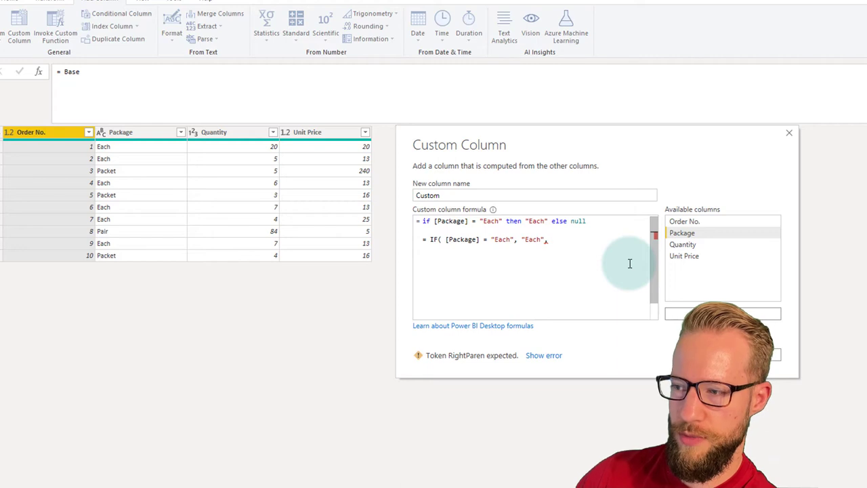
type(" null)")
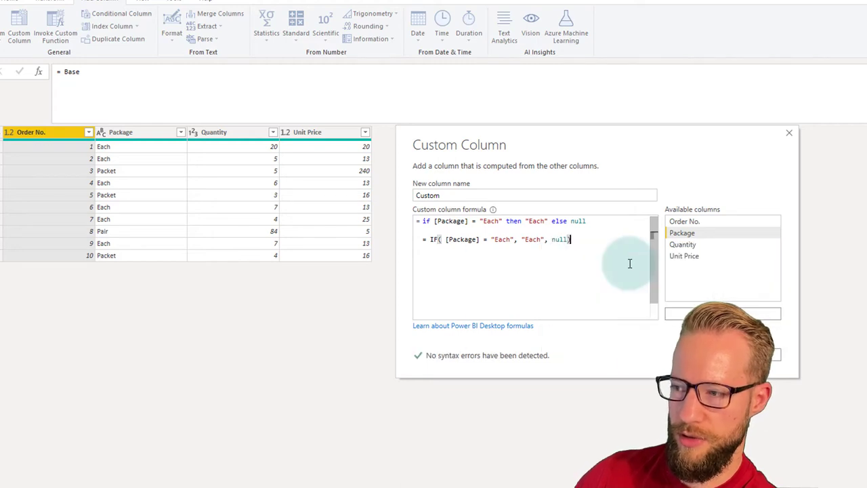
left_click(668, 169)
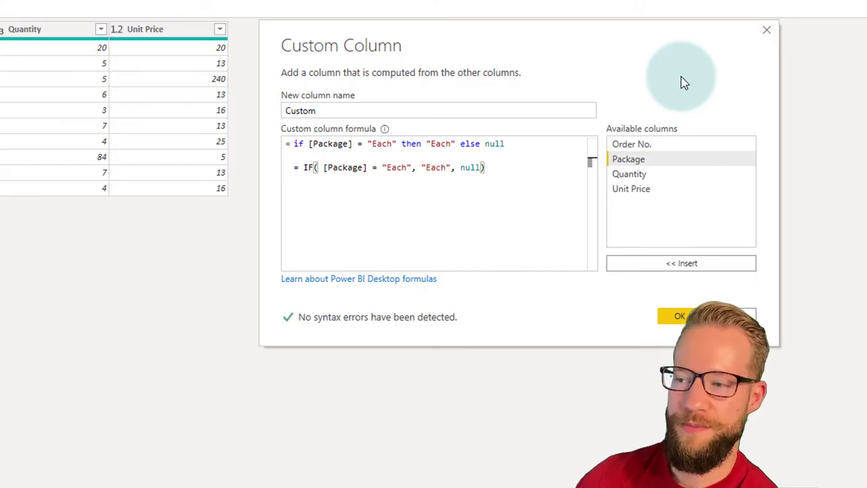
Step: Remove the Excel-style IF line and its blank lines from the formula, and create the custom column
left_click_drag(538, 181, 273, 170)
key("BackSpace")
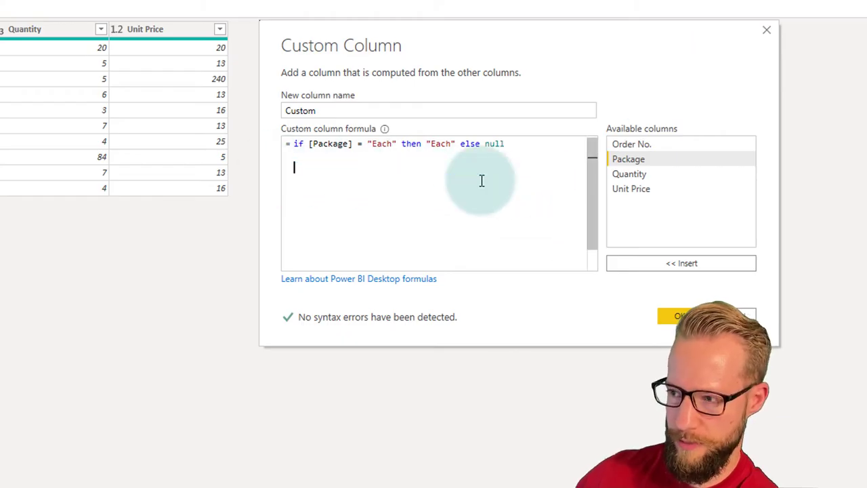
key("BackSpace")
key("BackSpace")
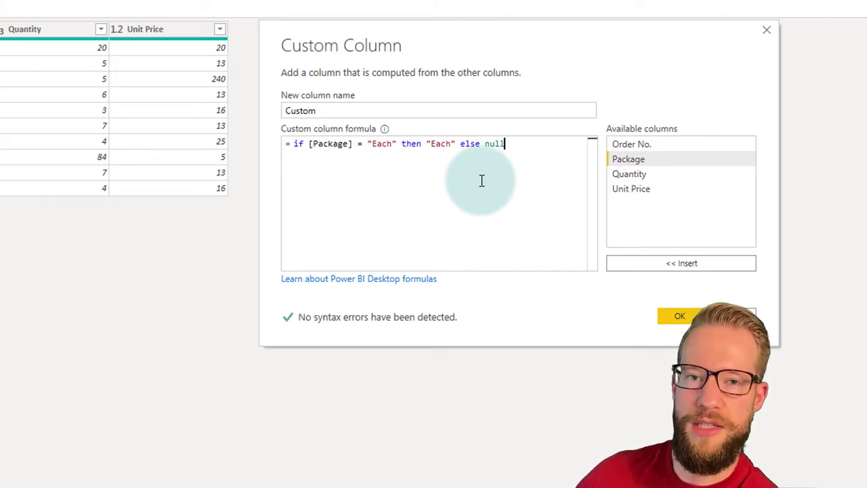
left_click(681, 316)
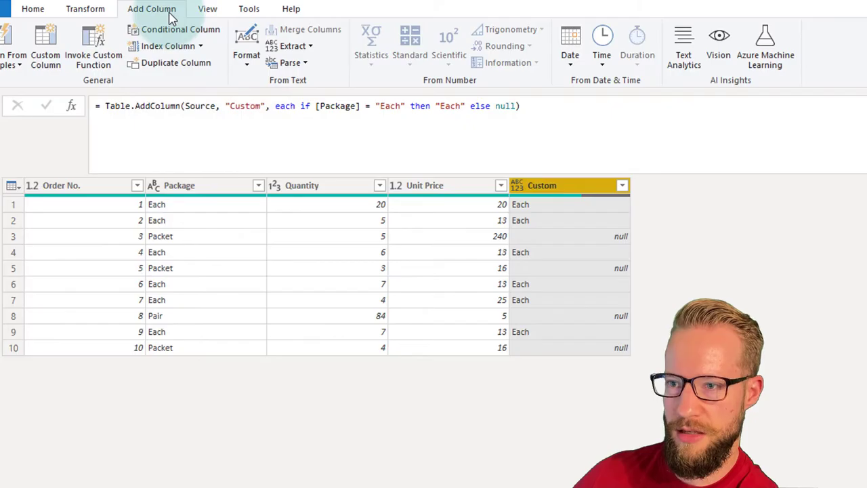
Step: Start a conditional column named Each Test with the condition that Package equals Each
left_click(214, 33)
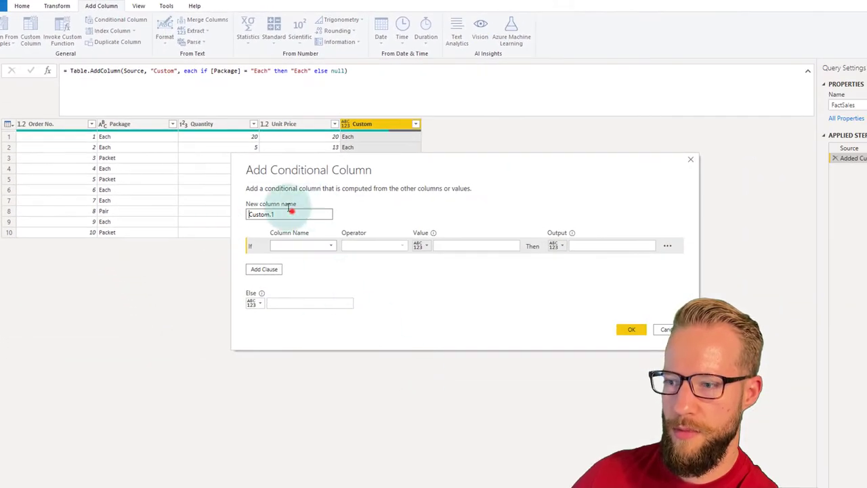
double_click(292, 214)
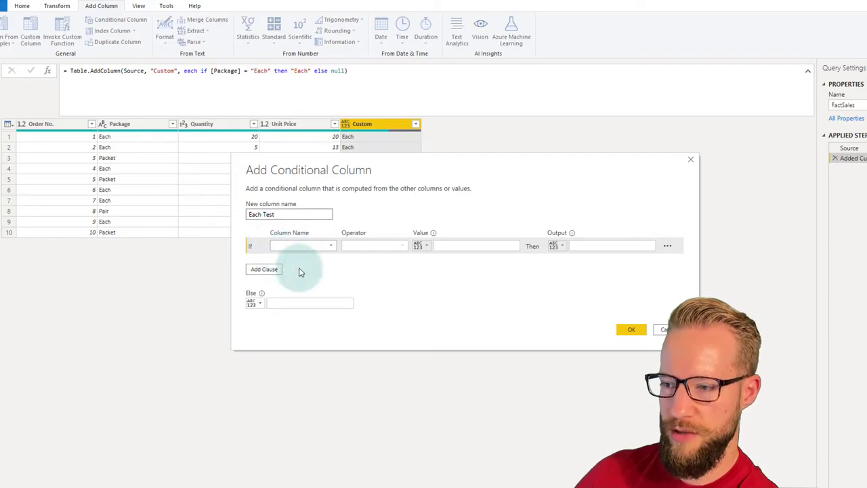
left_click(307, 248)
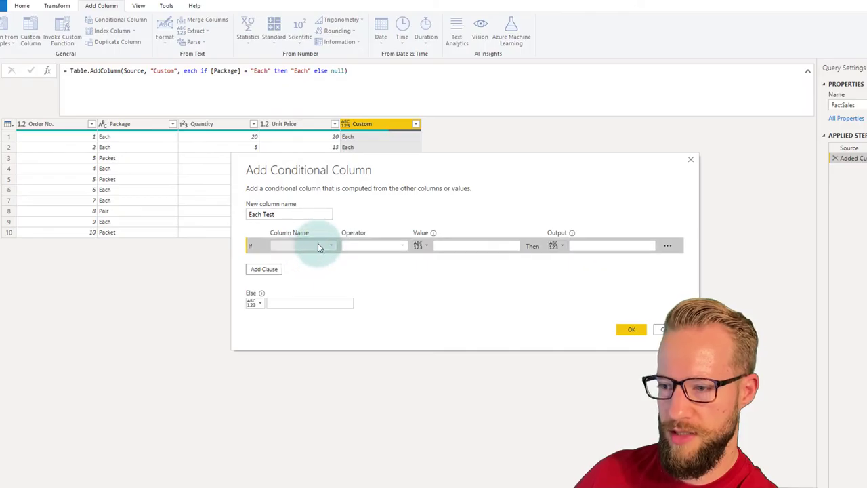
left_click(317, 243)
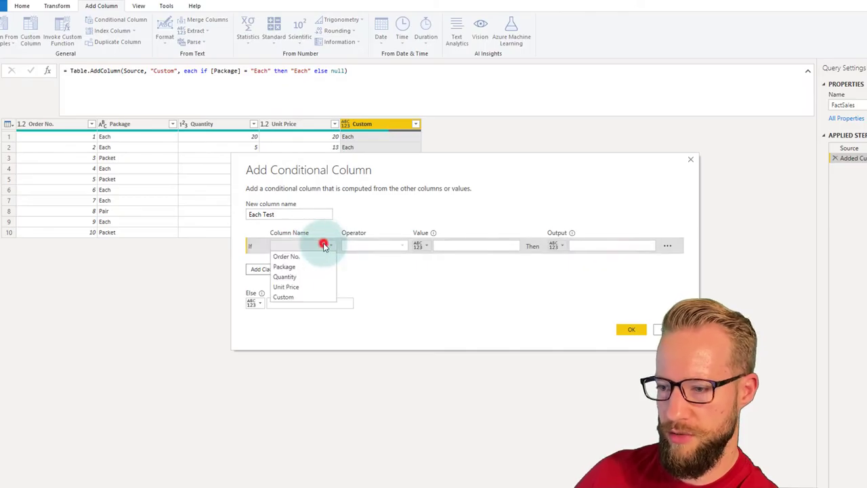
left_click(292, 266)
left_click(460, 242)
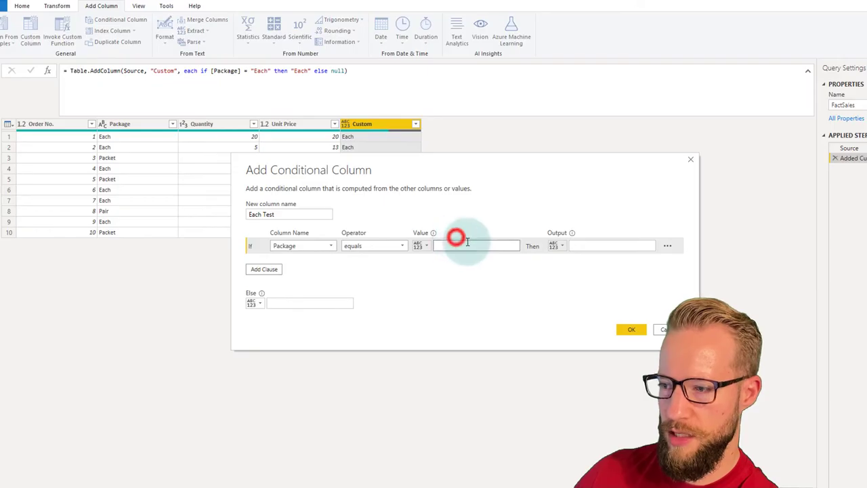
type("Each")
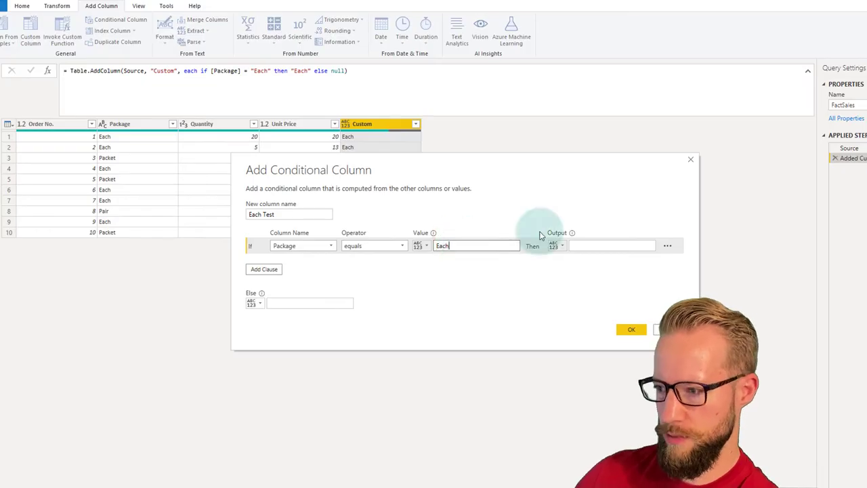
Step: Set the conditional column's output to Each and its else value to null, and create the column
left_click(587, 247)
type("Each")
left_click(315, 302)
type("nul")
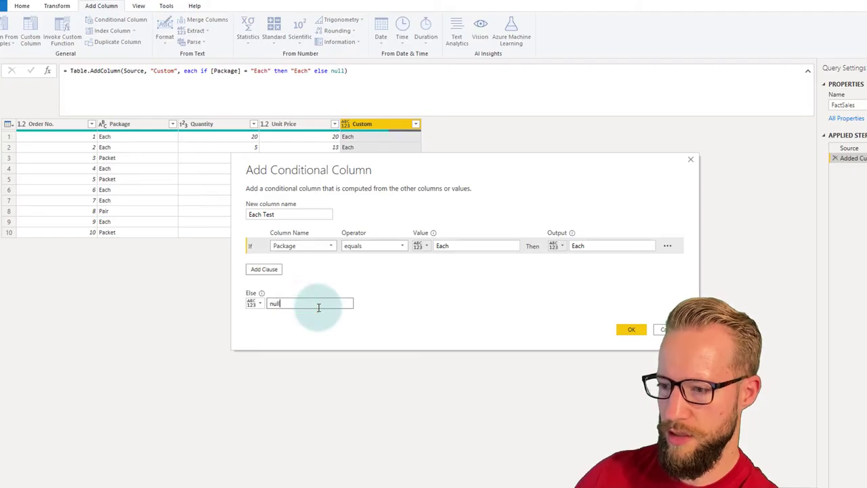
type("l")
left_click(507, 294)
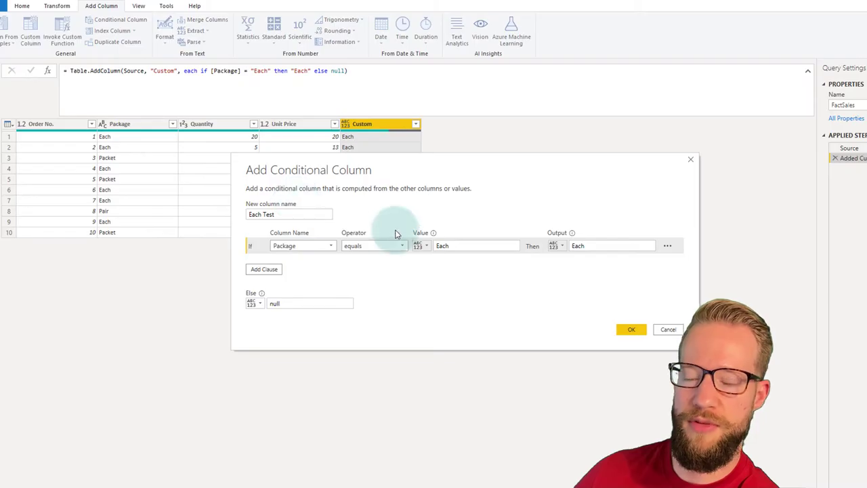
left_click(631, 330)
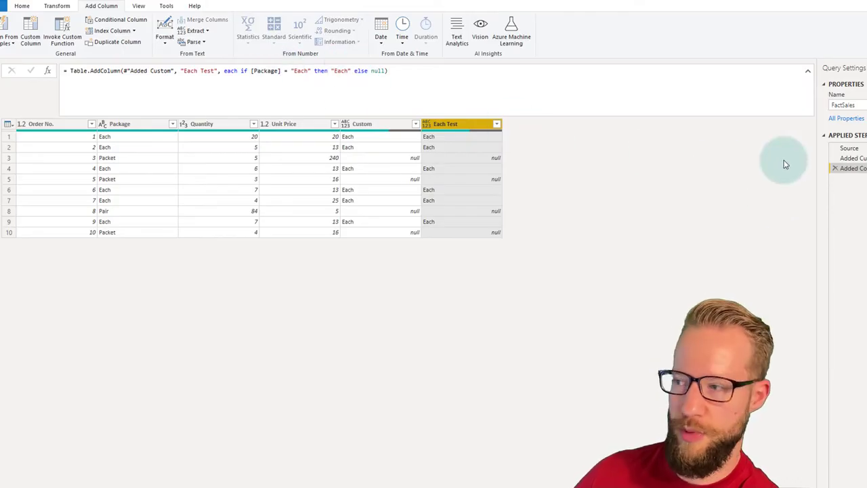
Step: Compare the formulas generated by the custom column step and the conditional column step
left_click(851, 158)
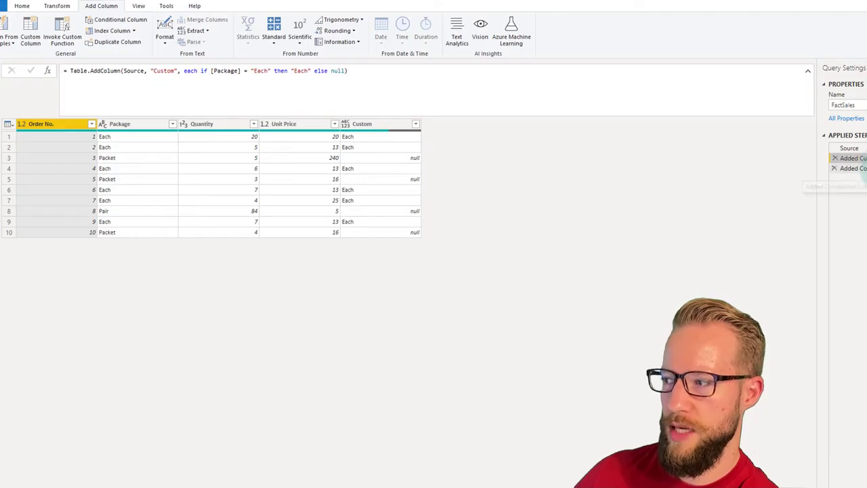
left_click(852, 168)
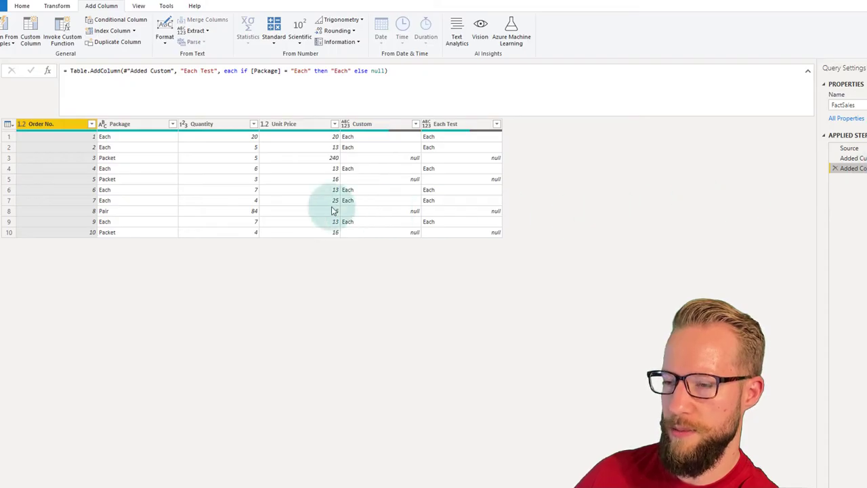
Step: Open the settings of the Each Test conditional column and examine the column and operator choices for its condition
left_click(114, 20)
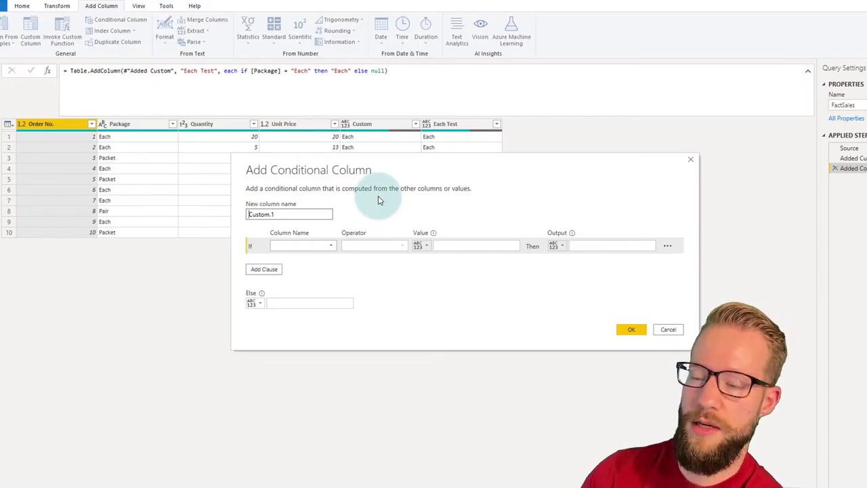
left_click(692, 161)
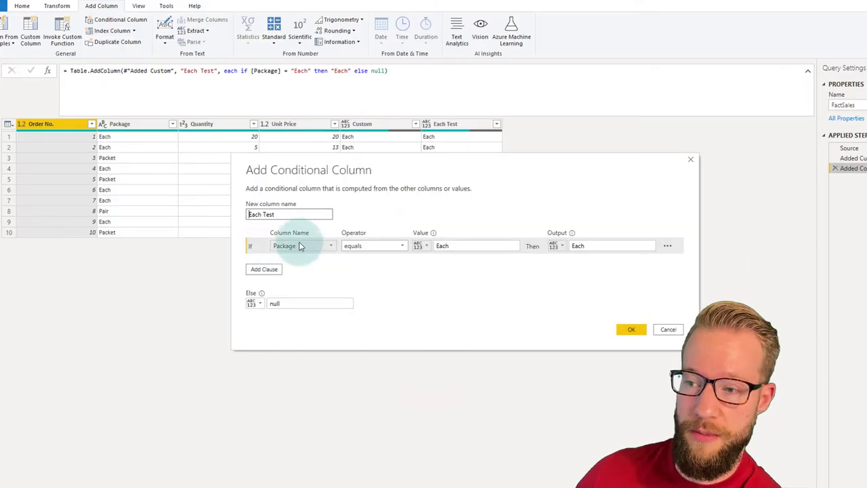
left_click(300, 242)
left_click(319, 248)
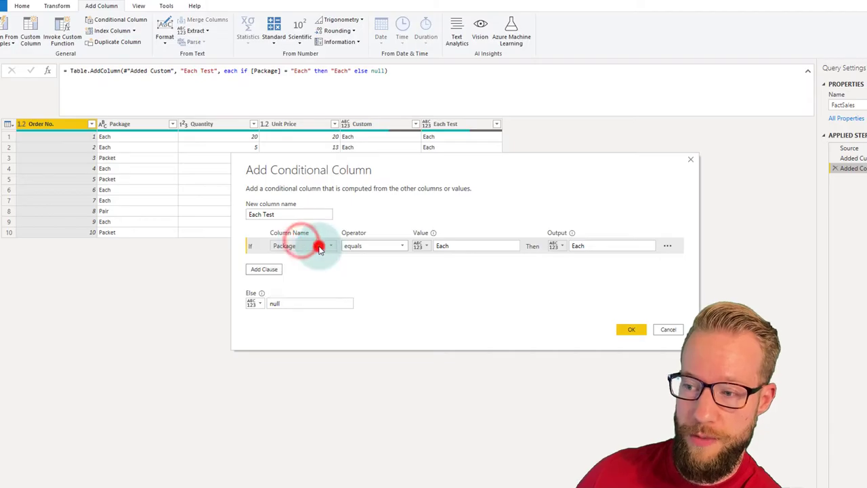
left_click(366, 246)
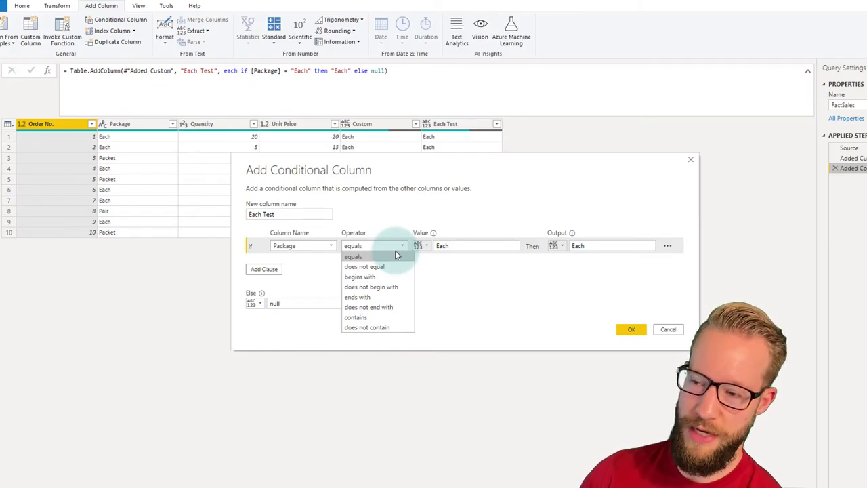
left_click(489, 278)
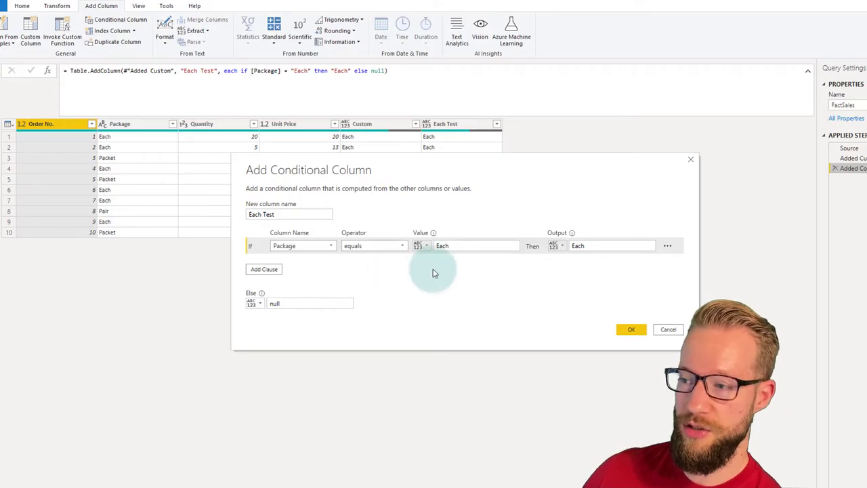
Step: Set the Each Test conditional column's output to the Package column instead of a typed value, and apply the change
left_click(587, 246)
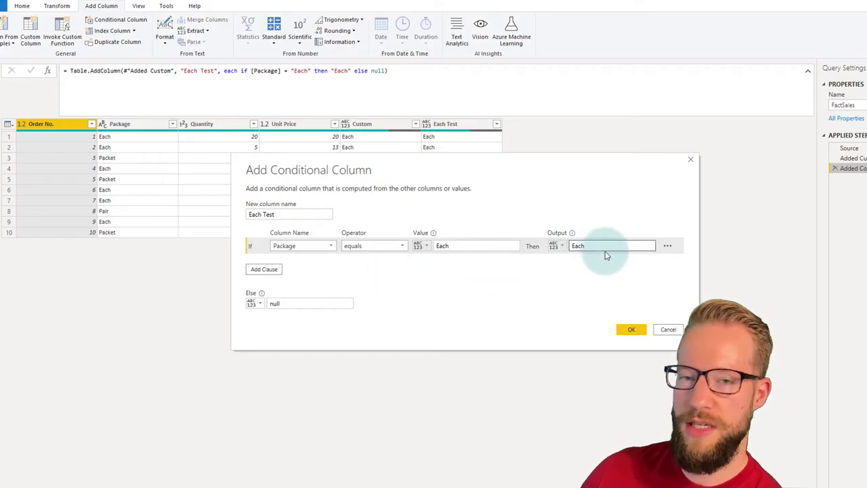
left_click(605, 246)
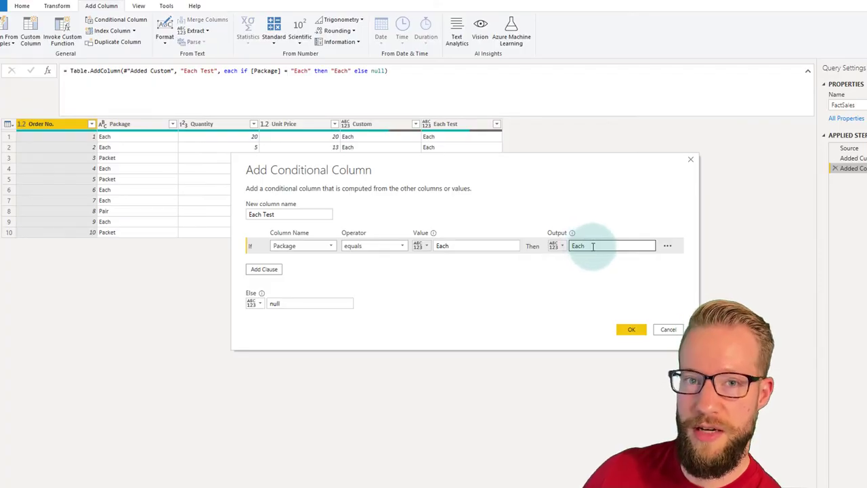
left_click(559, 246)
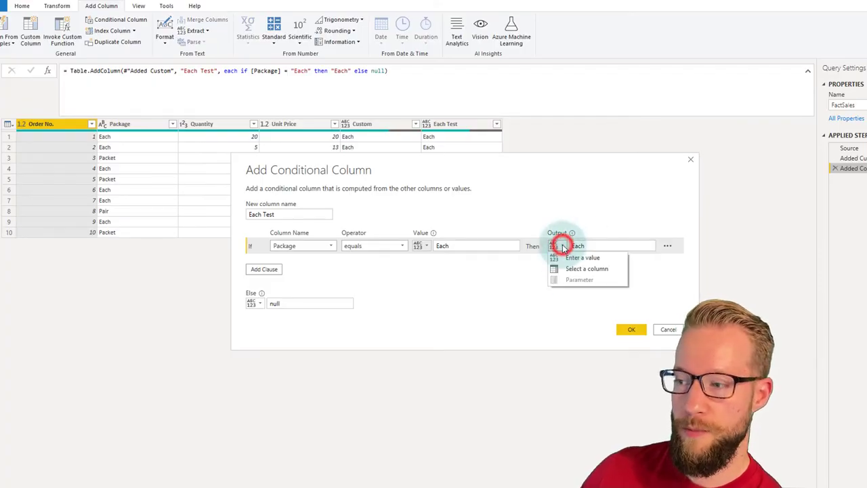
left_click(601, 269)
left_click(605, 253)
left_click(593, 265)
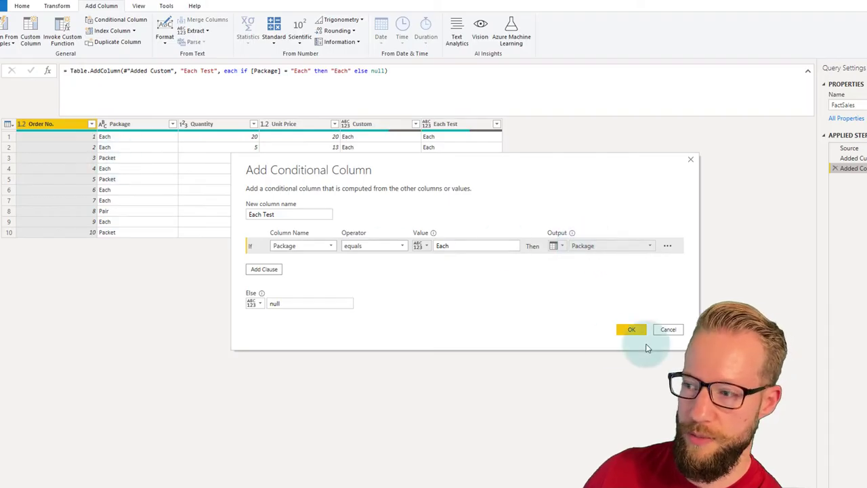
left_click(627, 329)
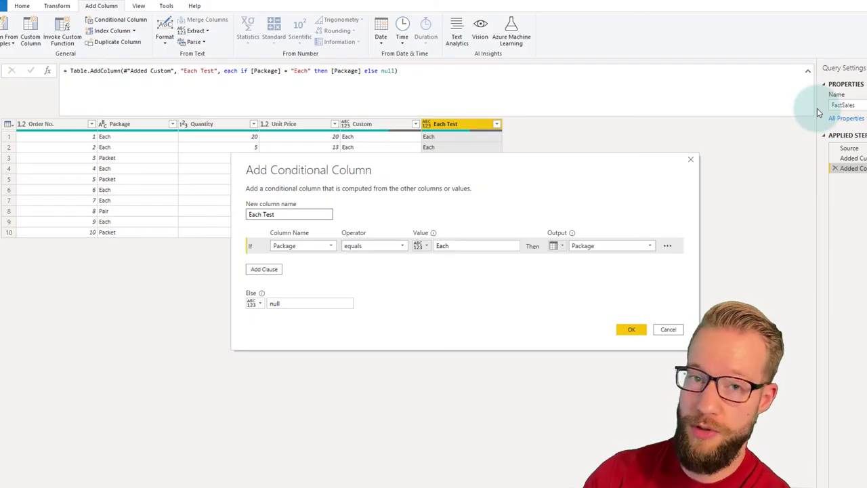
Step: Examine the input type choices for the Each Test column's output, and close its settings without changes
left_click(550, 245)
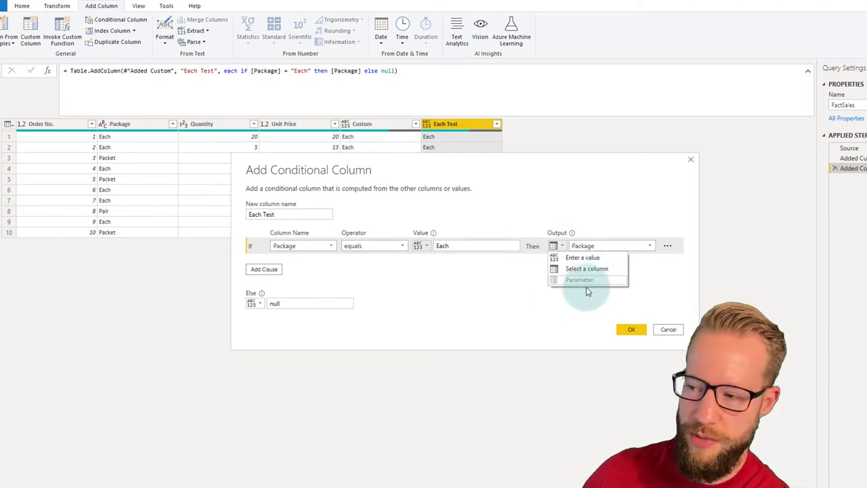
left_click(645, 292)
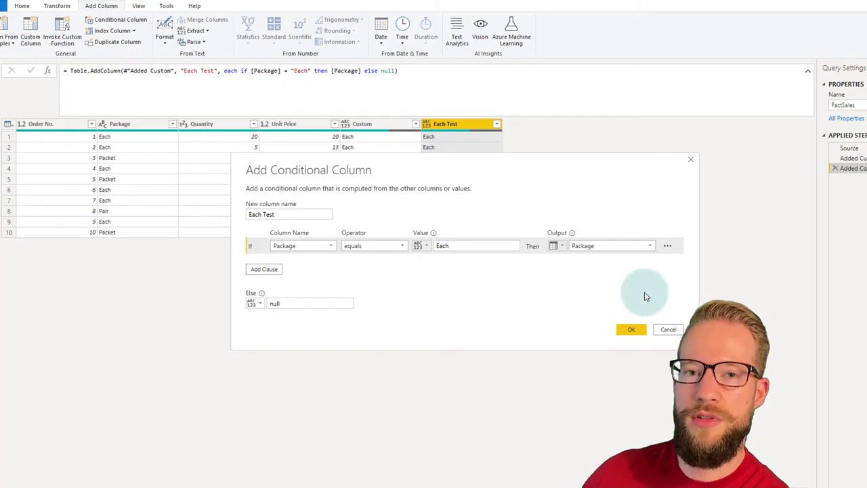
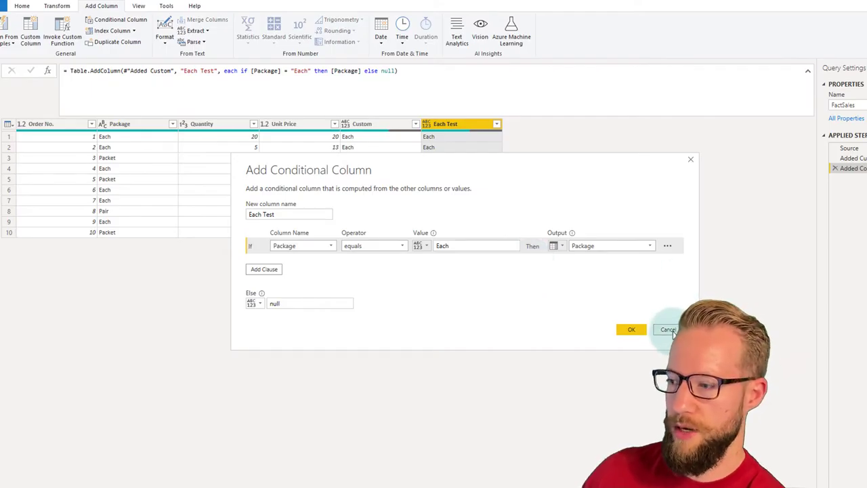
left_click(667, 329)
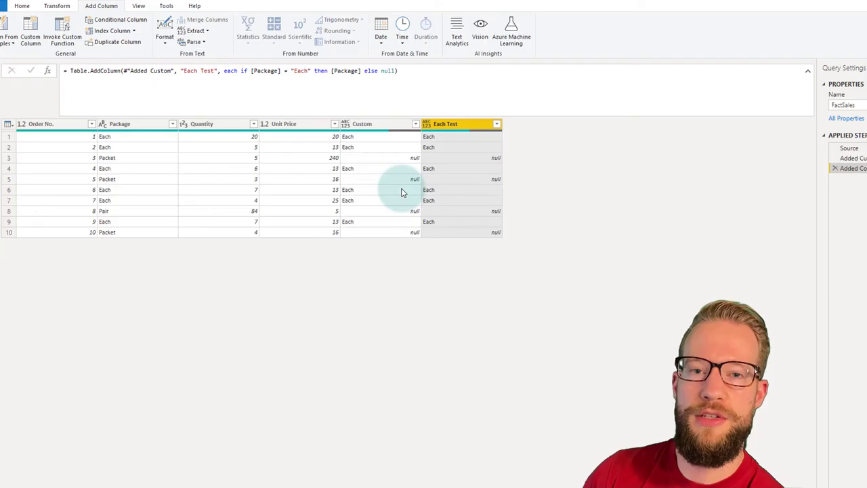
Step: Start a new custom column after the Each Test step and name it Operators
left_click(853, 169)
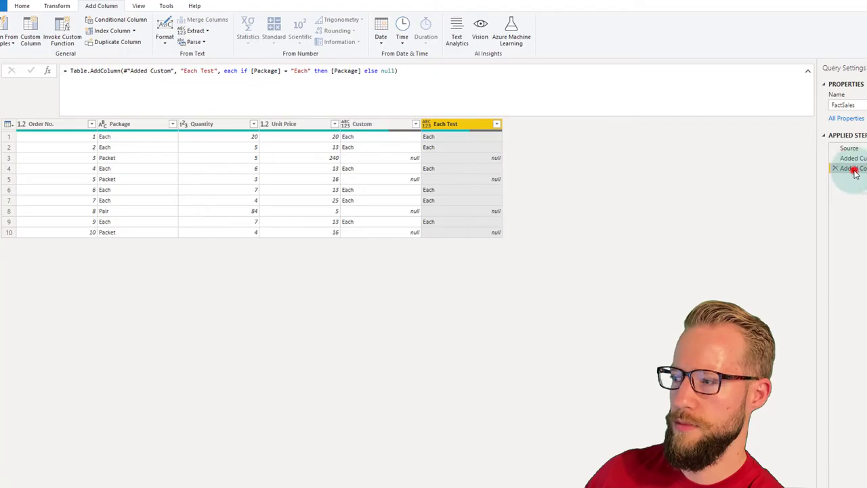
left_click(30, 34)
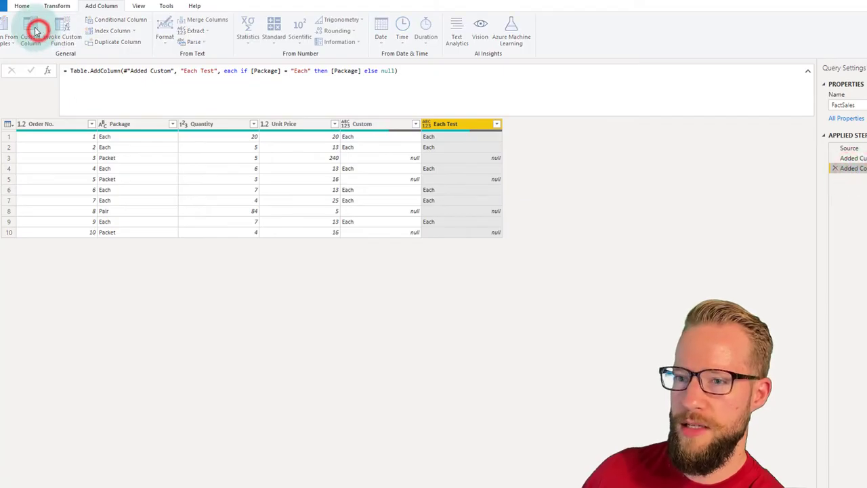
left_click_drag(412, 144, 426, 222)
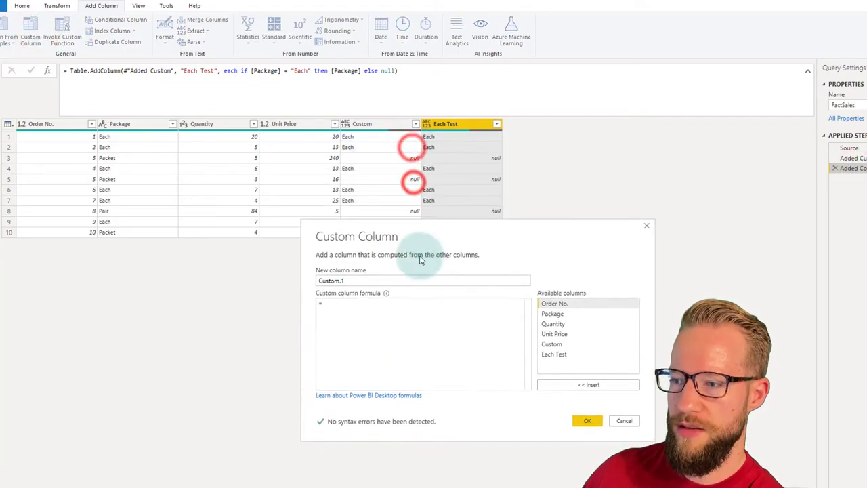
left_click(379, 278)
left_click(319, 272)
left_click(361, 272)
triple_click(368, 280)
type("O")
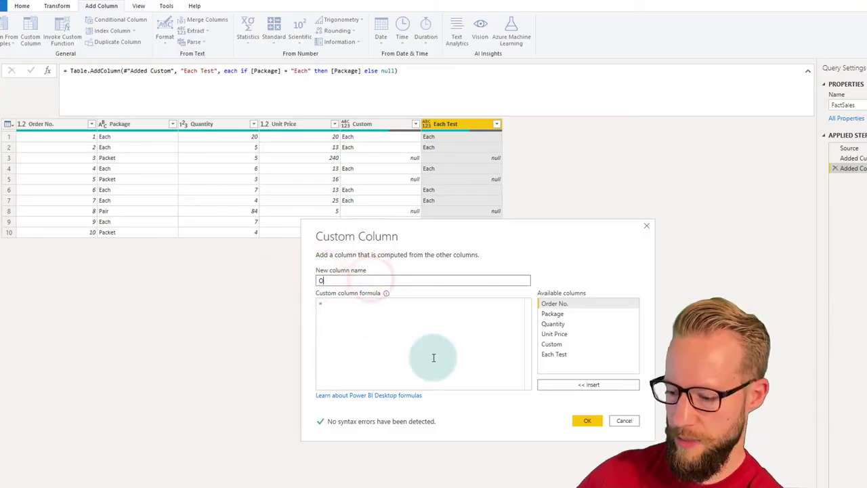
type("perators")
left_click(428, 368)
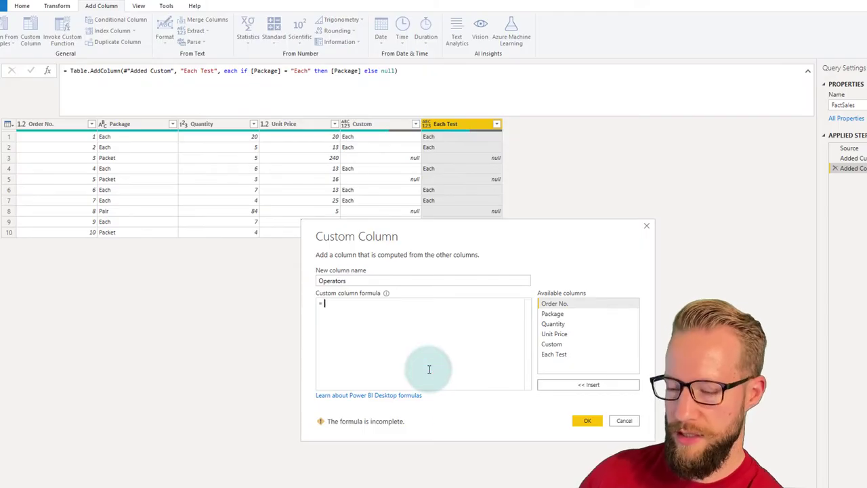
Step: Enter the Operators formula if [#"Order No."] >= 5 then 1 else 2, and create the column
type("if")
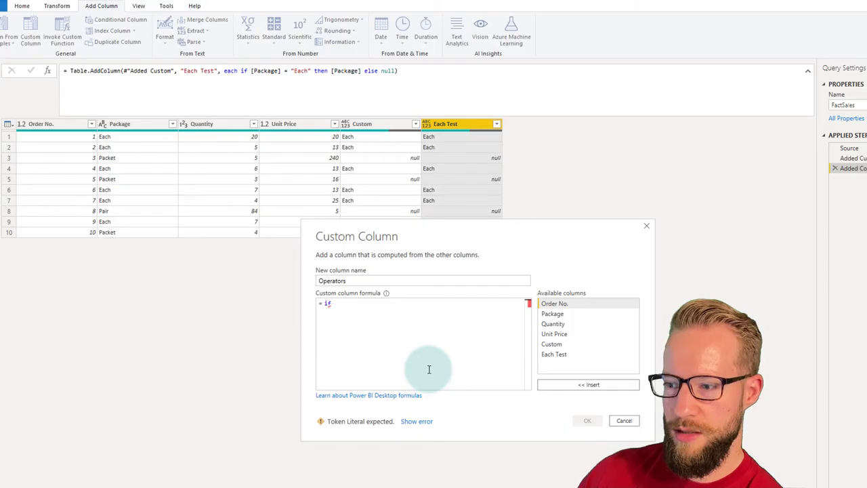
double_click(574, 304)
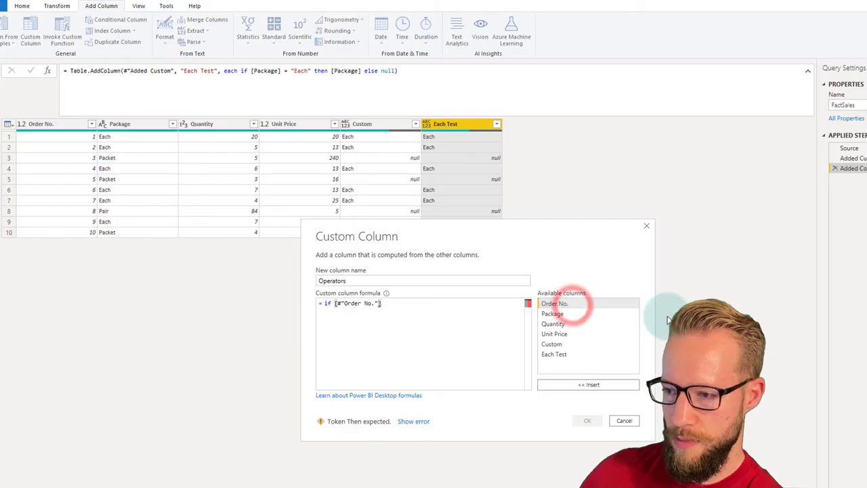
type(">= ")
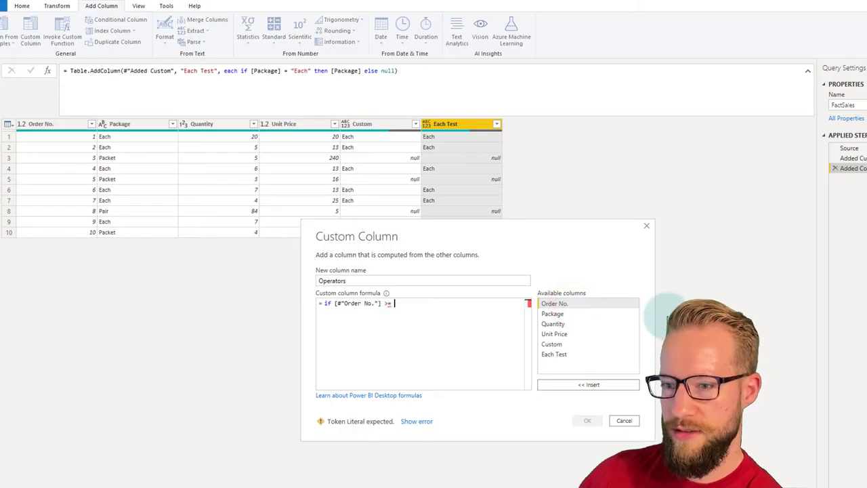
type("5 then 1 else 2")
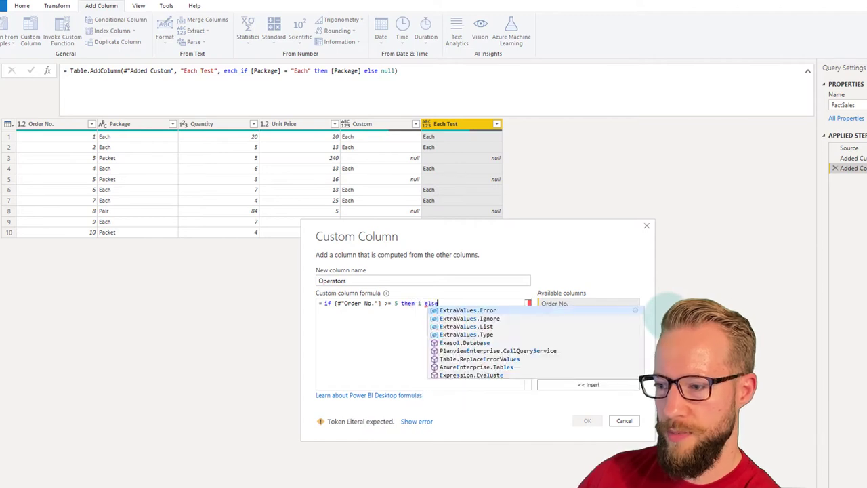
left_click(375, 283)
left_click(587, 421)
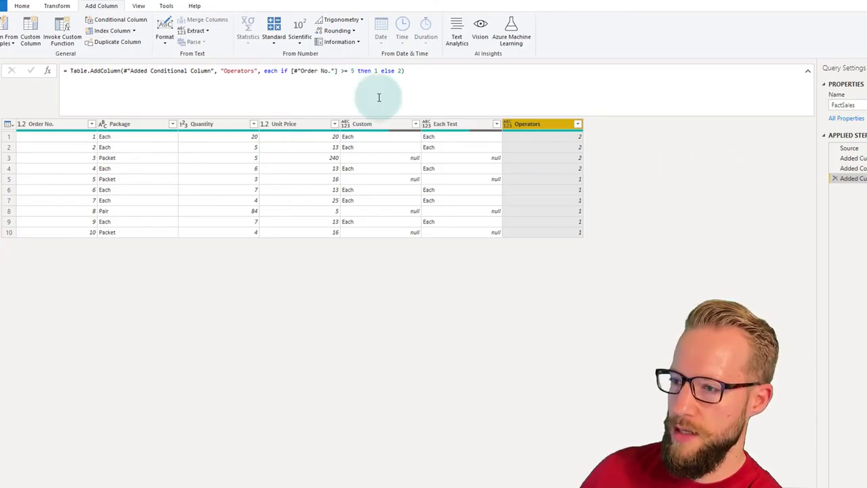
Step: Review the Operators column's generated formula and its step settings, leaving both as they are
left_click(357, 72)
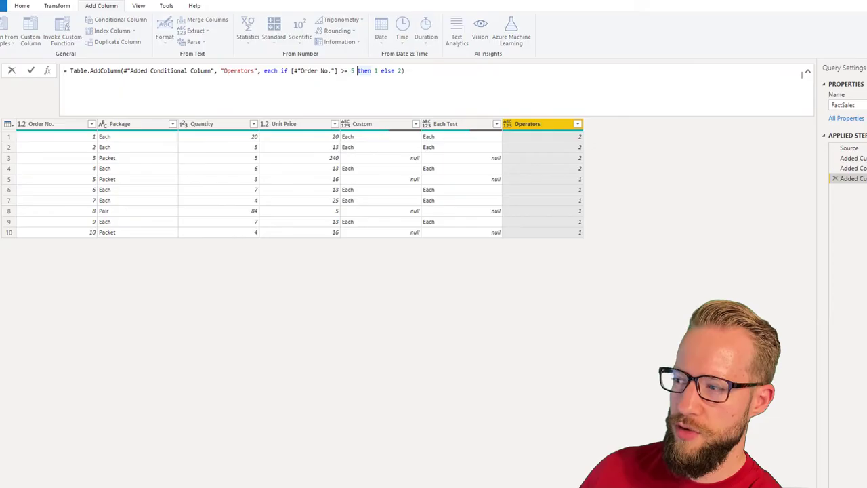
key("Escape")
left_click(864, 179)
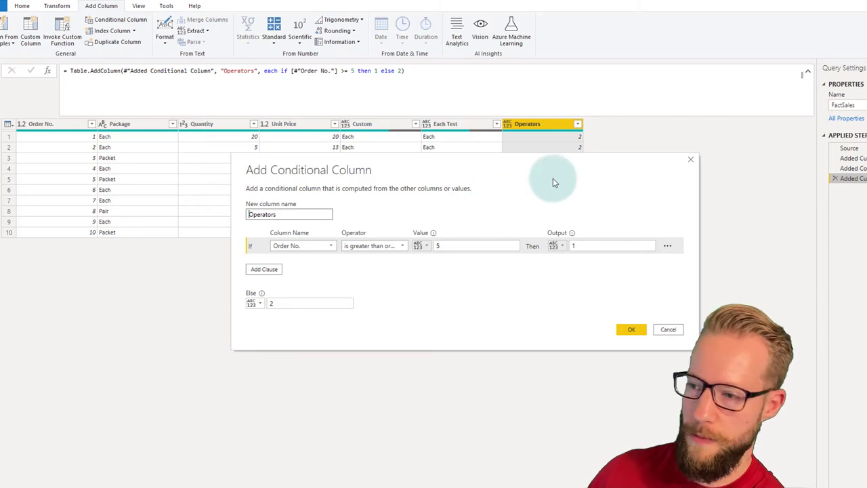
left_click(691, 160)
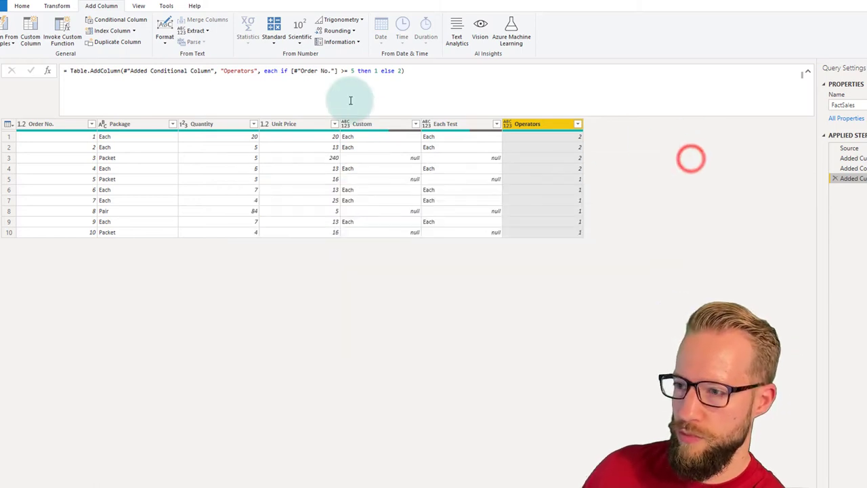
Step: Change the comparison operator in the Operators column's formula to <= and apply it
left_click(341, 71)
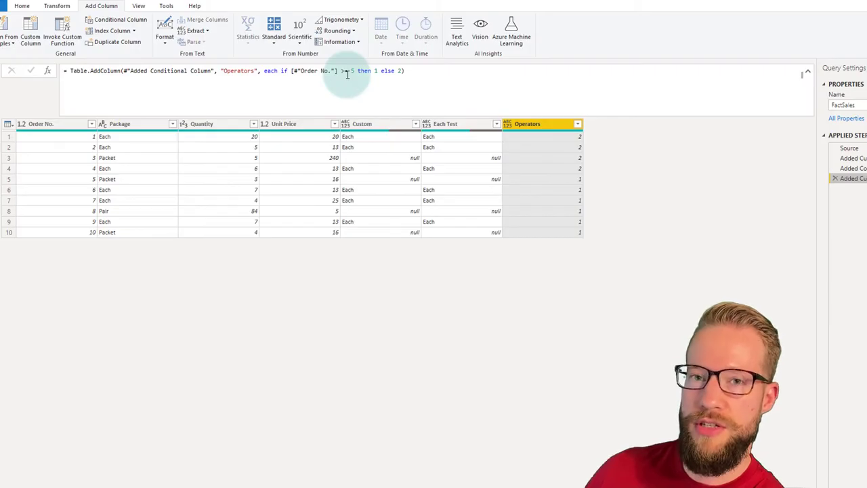
left_click(345, 70)
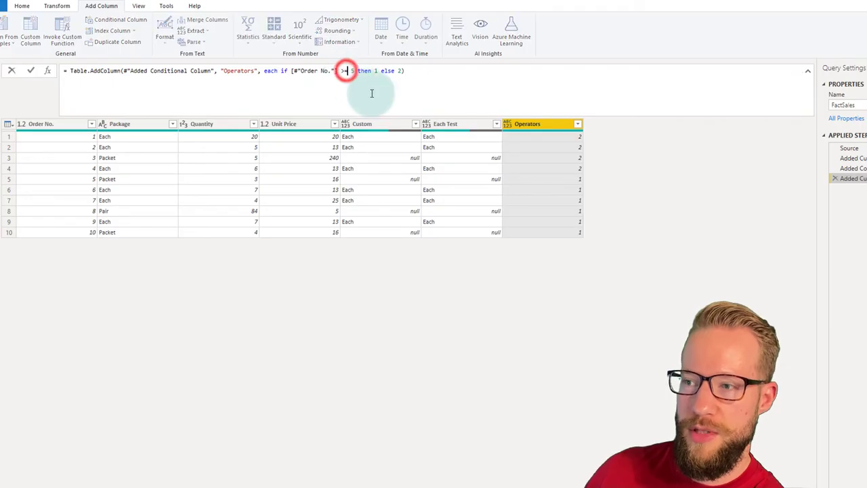
key("BackSpace")
type("<=")
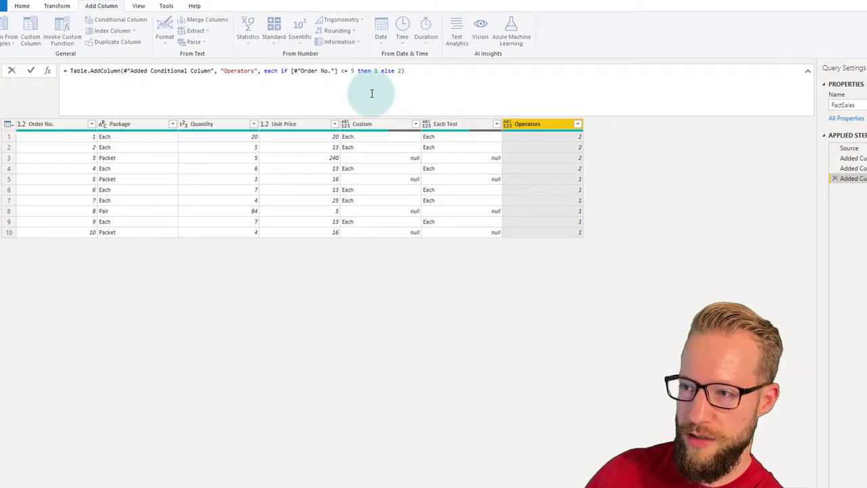
key("Return")
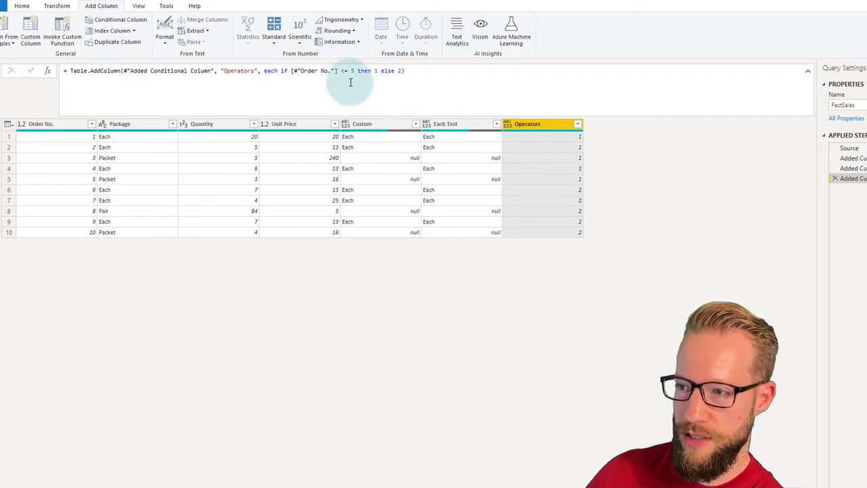
Step: Reduce the Operators formula's comparison to = so it tests whether Order No. equals 5
left_click(345, 67)
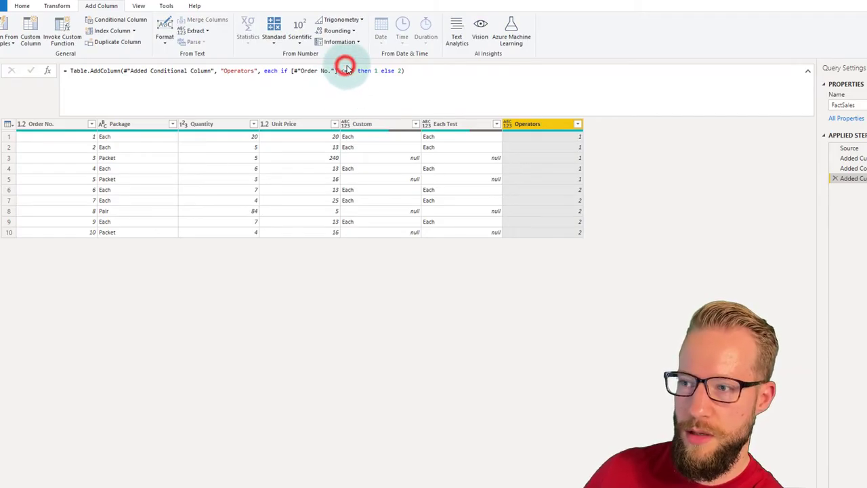
key("BackSpace")
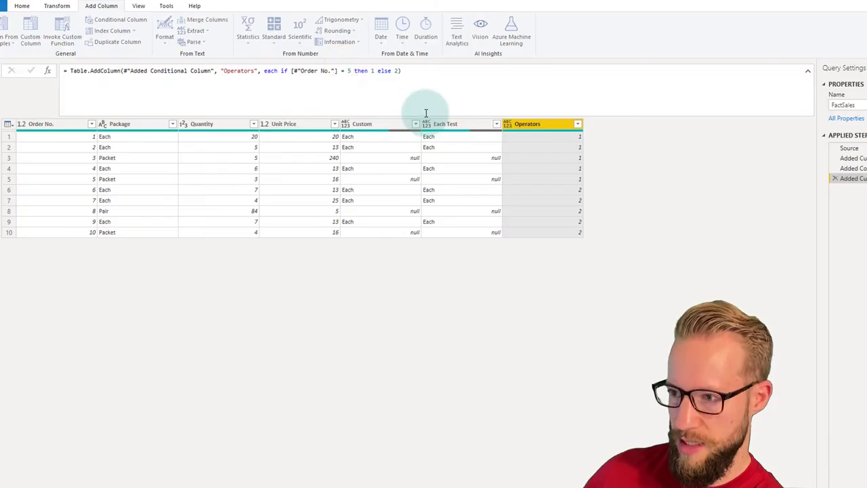
key("Return")
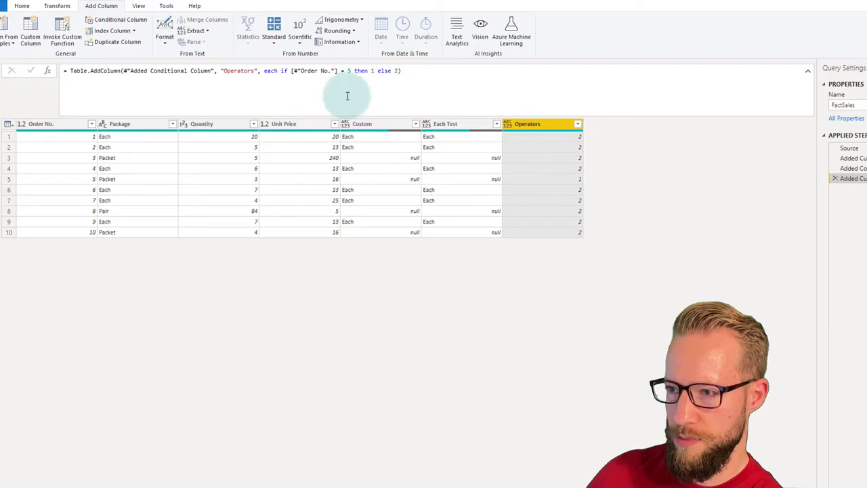
Step: Replace the comparison operator in the Operators formula with <> to test for Order No. not equal to 5
left_click(345, 70)
key("BackSpace")
type("<>")
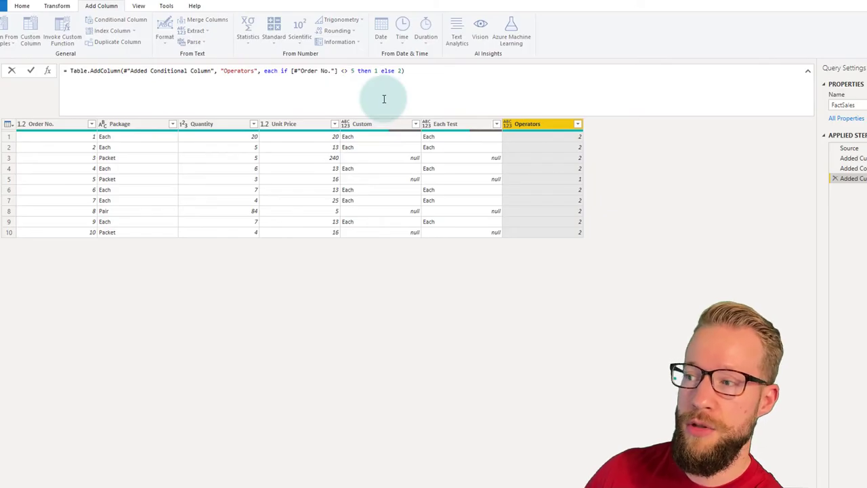
key("Return")
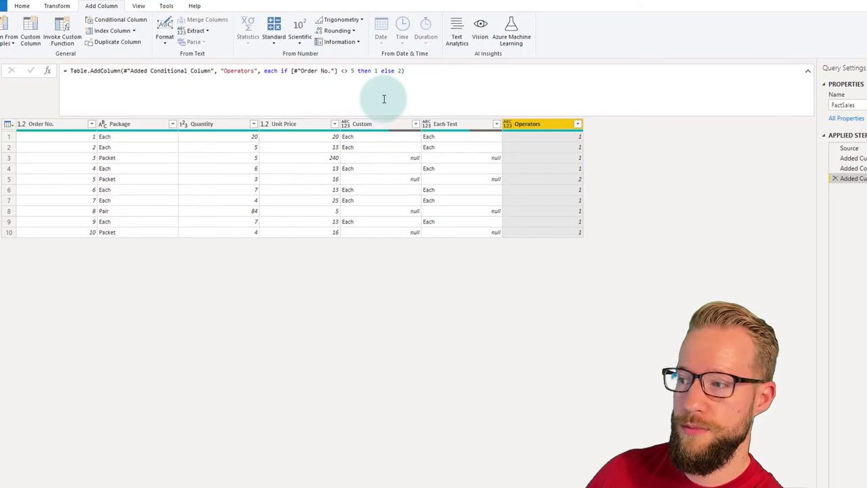
Step: Replace the <> operator in the Operators formula with = and apply the formula
left_click(348, 71)
key("BackSpace")
key("BackSpace")
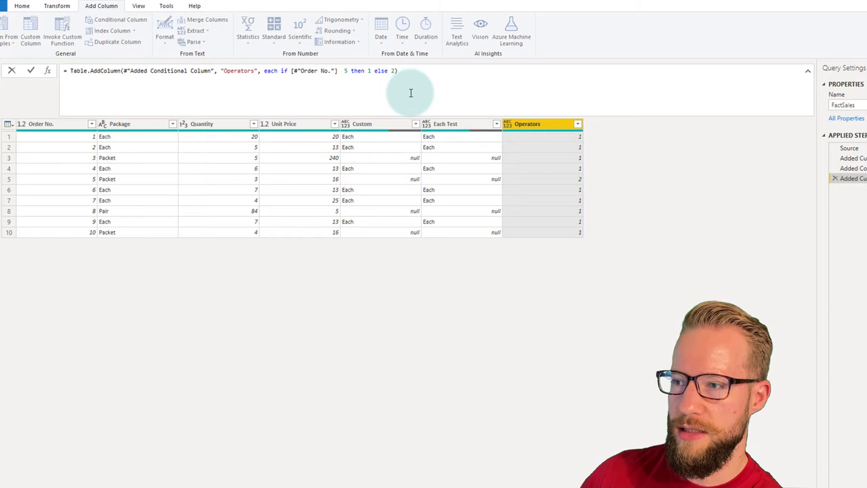
type("=")
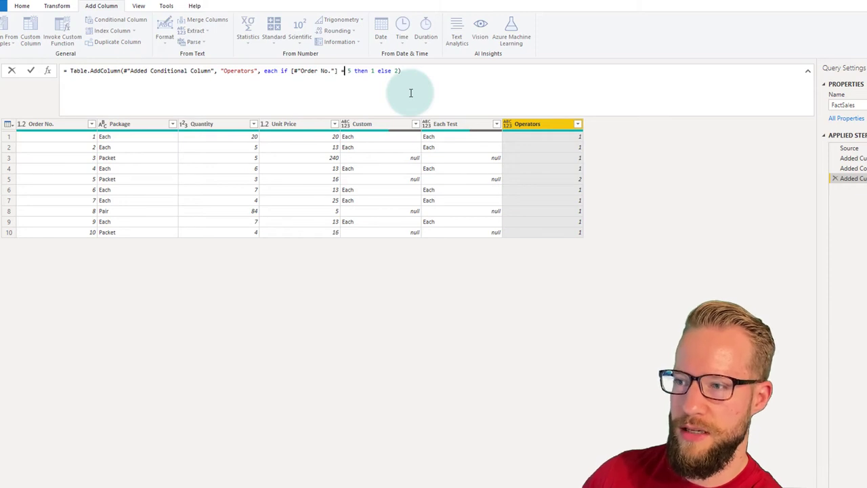
key("Return")
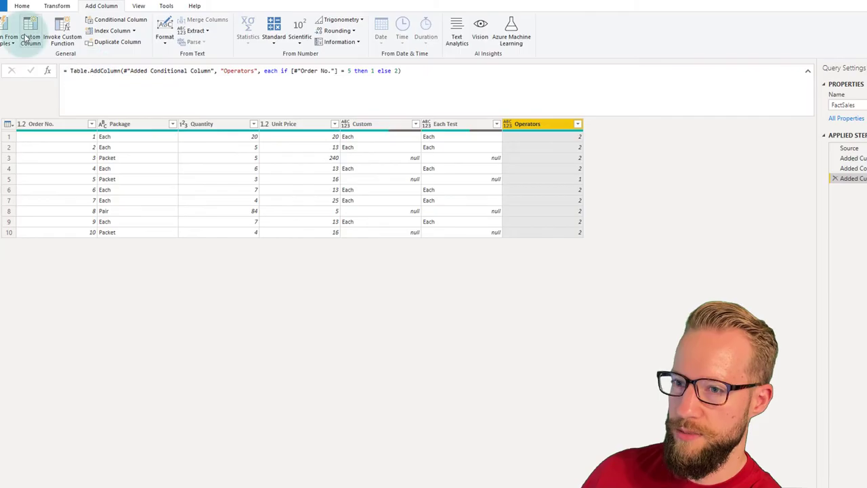
Step: Start a new custom column with the formula if [Package] = "Each" then 1 else null
left_click(27, 37)
left_click(387, 252)
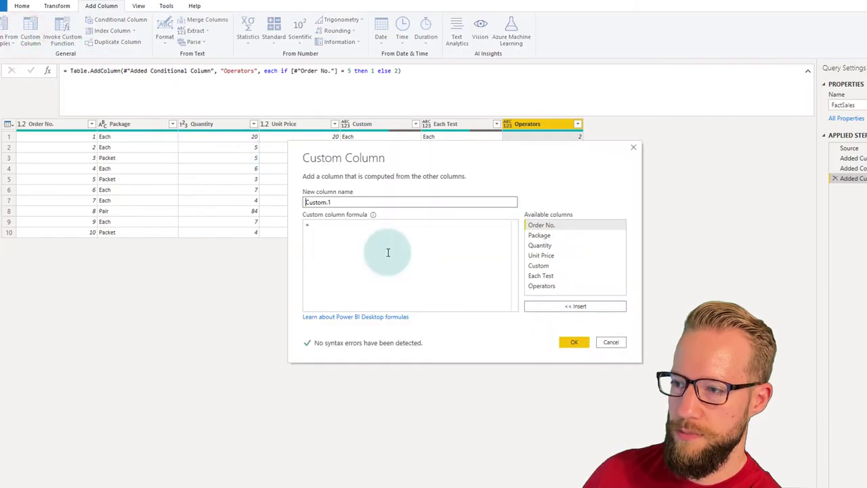
left_click_drag(405, 153, 446, 252)
left_click(410, 354)
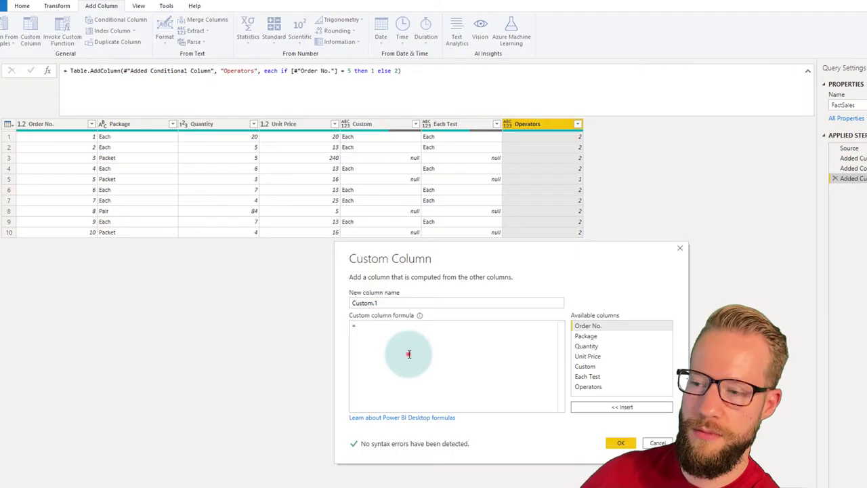
left_click(409, 352)
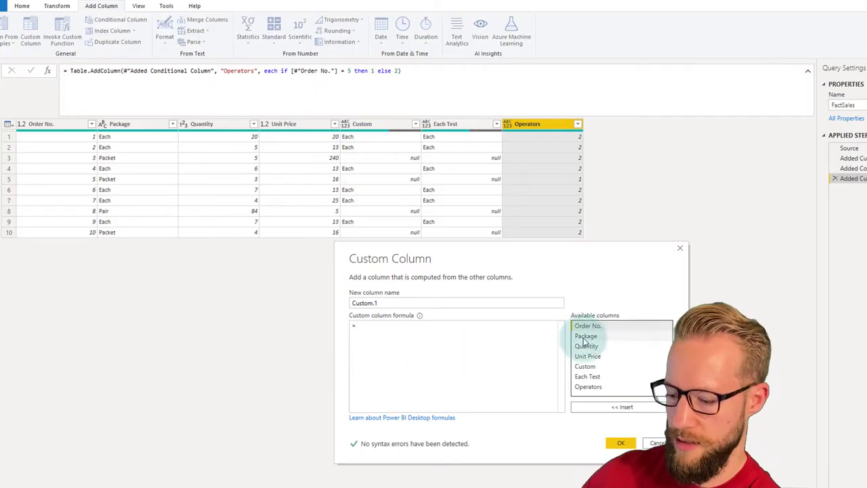
type("if")
double_click(622, 340)
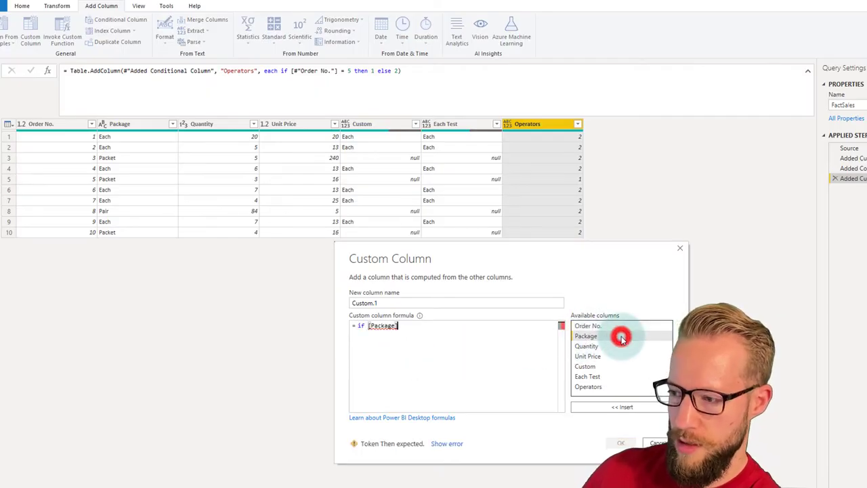
type("= ")
type("\"E")
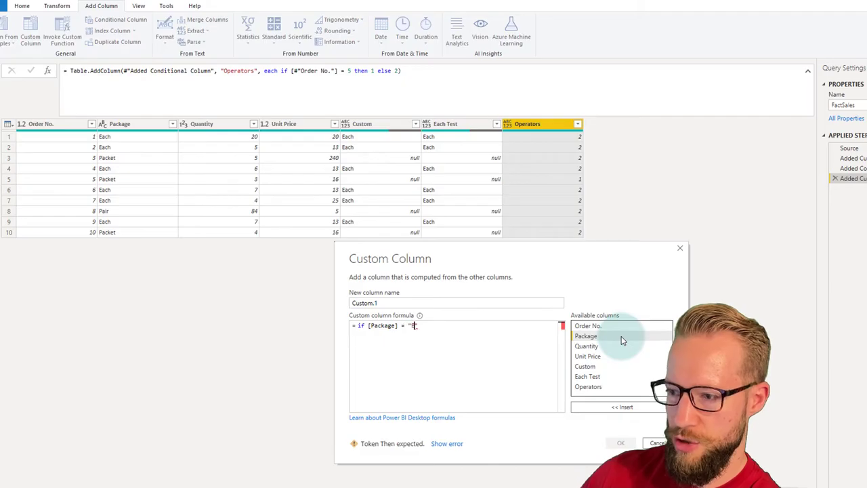
type("ach\" then ")
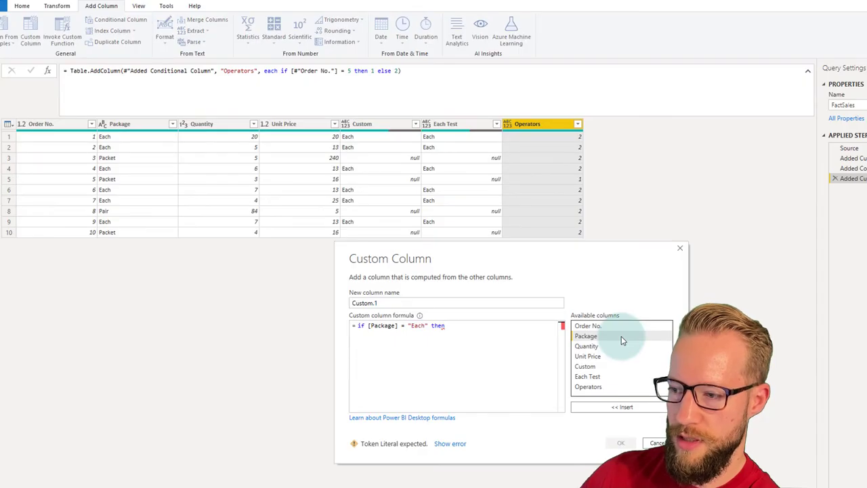
type("1 else ")
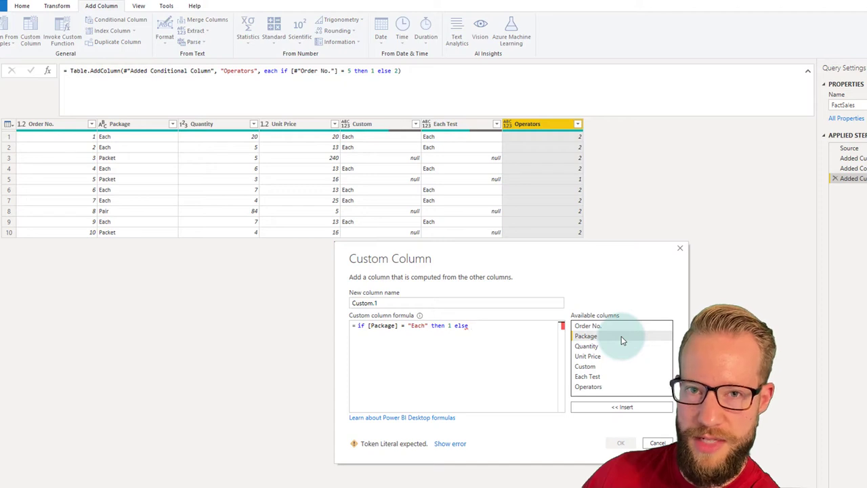
type("null")
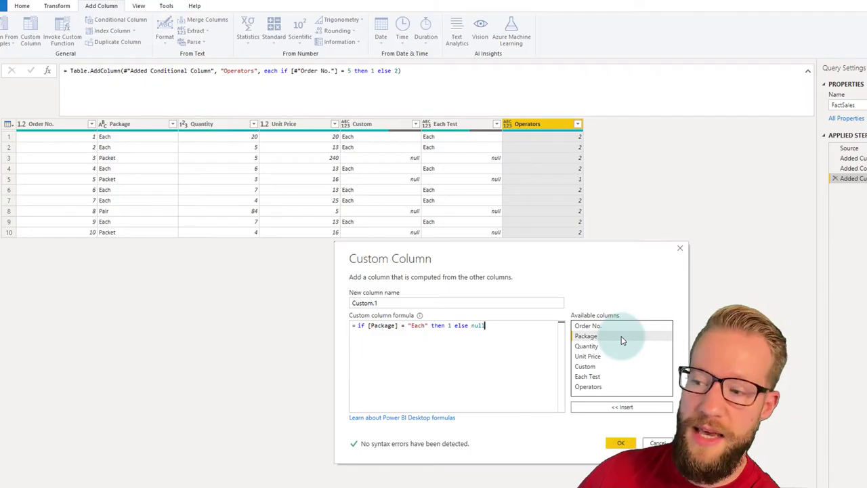
Step: Replace the final null with a nested second line, if [Package] = "Pair" then 2 else null, and create the column
key("BackSpace")
key("BackSpace")
key("BackSpace")
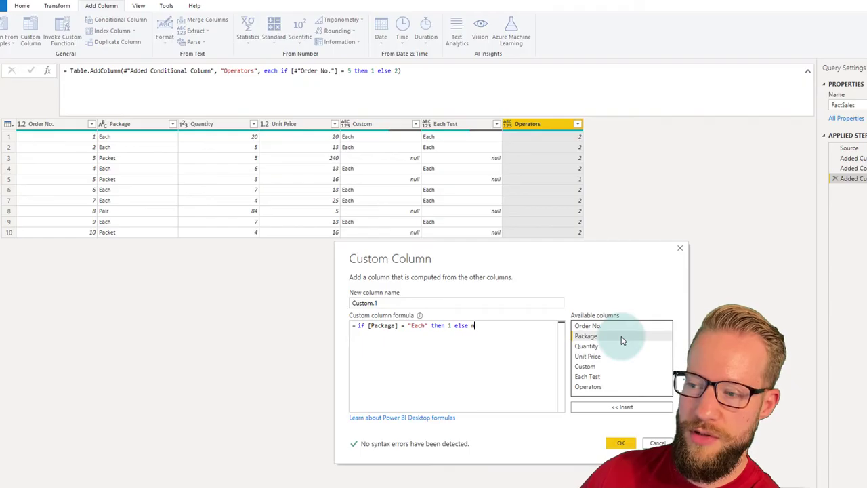
key("BackSpace")
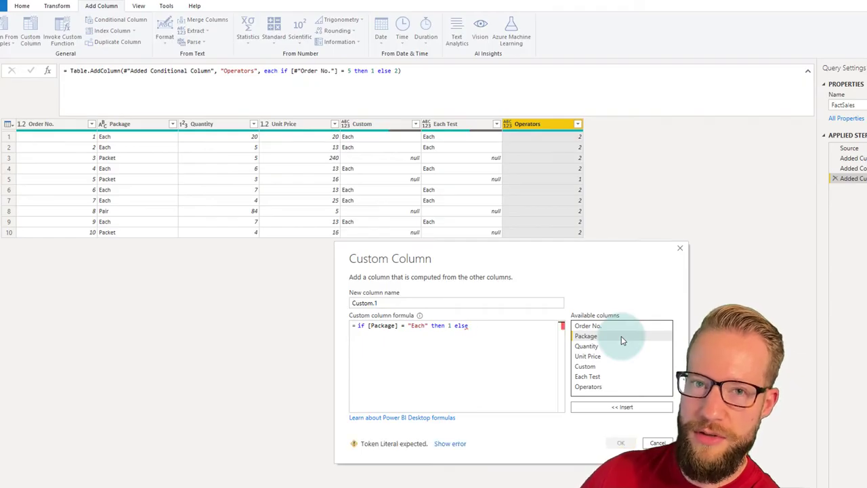
key("Return")
type("if [Package] = ")
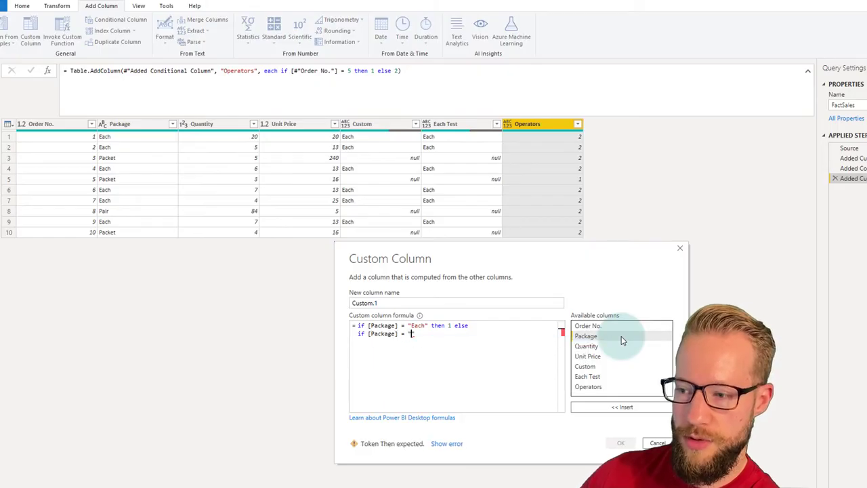
type("\"Pair\" then 3")
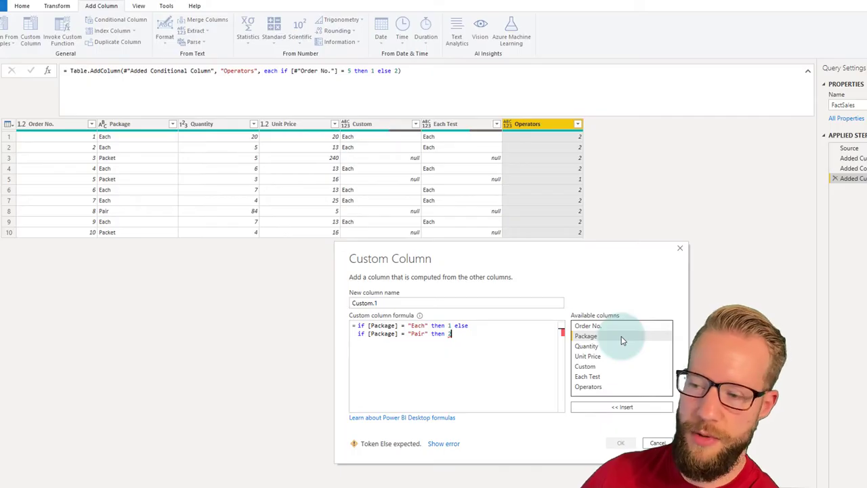
type(" else null")
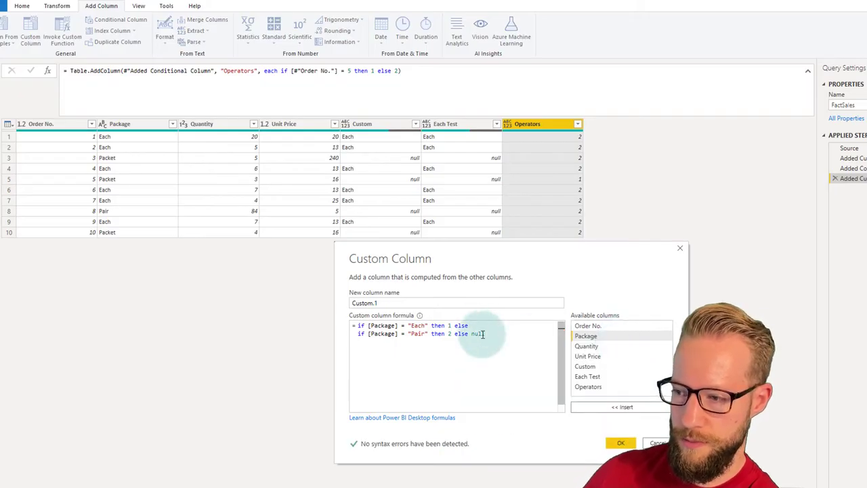
left_click(620, 443)
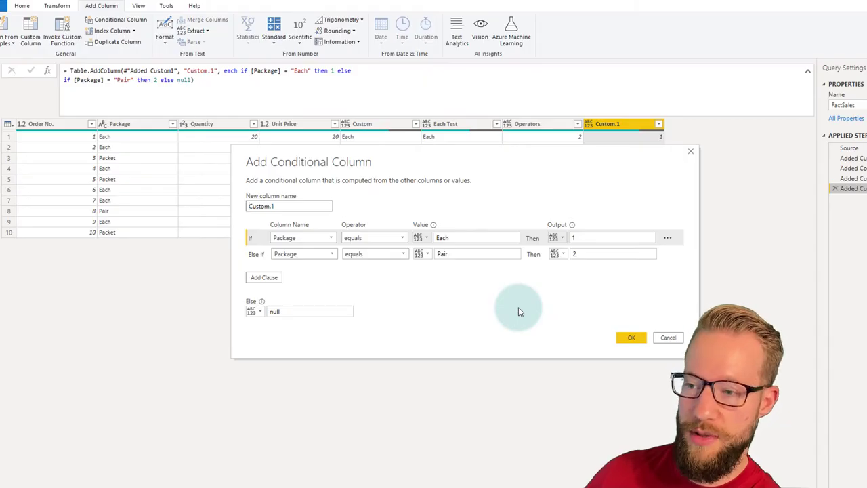
Step: Add an else-if clause to the Custom.1 conditional column: Package equals Packet outputs 4, keeping null as the else value
left_click(265, 279)
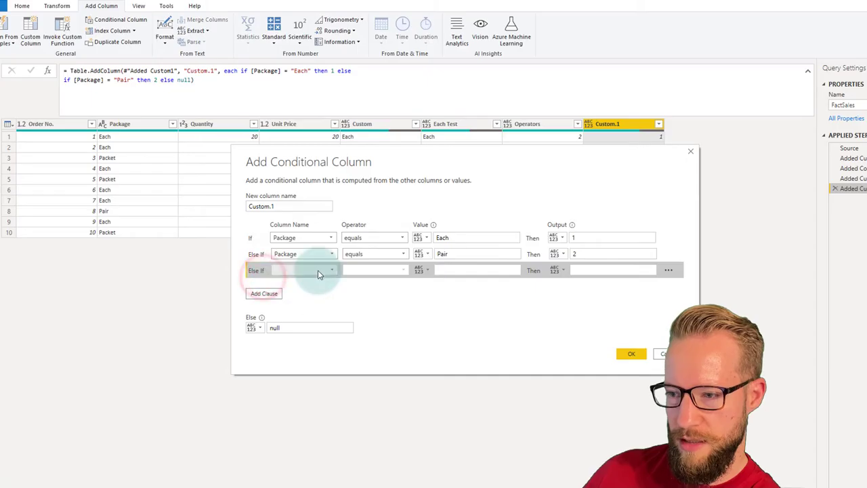
left_click(317, 271)
left_click(304, 291)
left_click(465, 270)
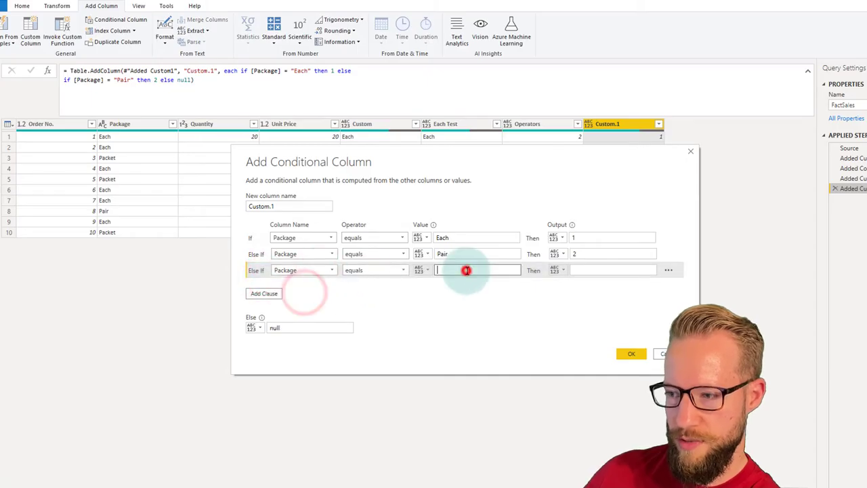
type("Packet")
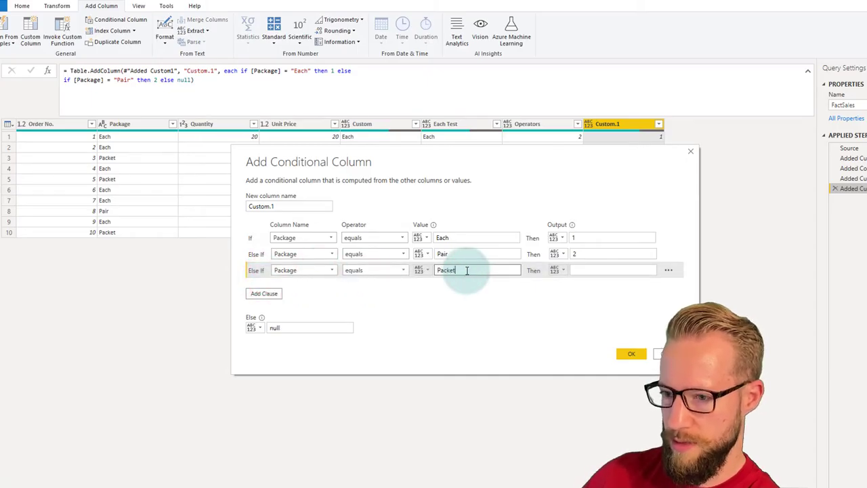
left_click(607, 269)
type("4")
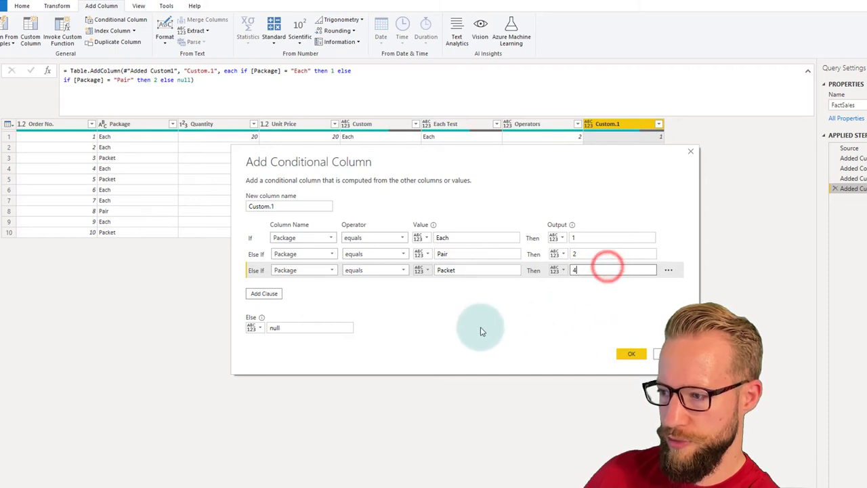
left_click(339, 329)
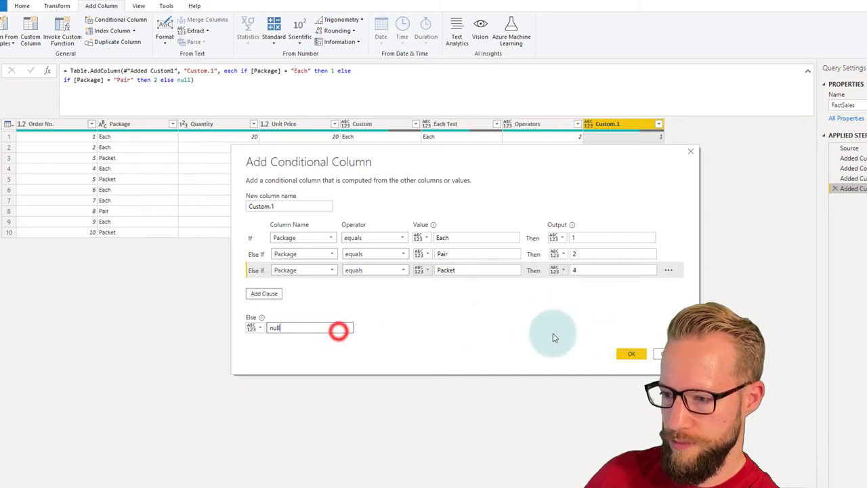
left_click(634, 355)
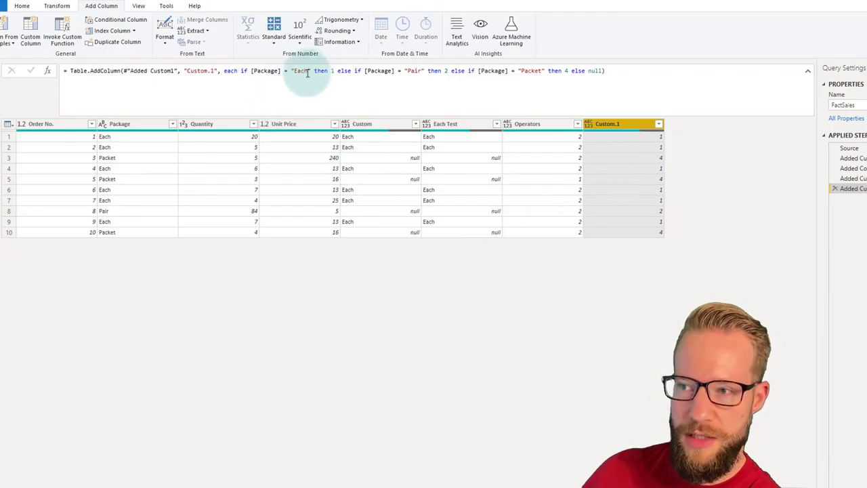
Step: Break the Custom.1 formula into separate lines before each if and before the final null, and apply it
left_click(242, 70)
key("shift+Return")
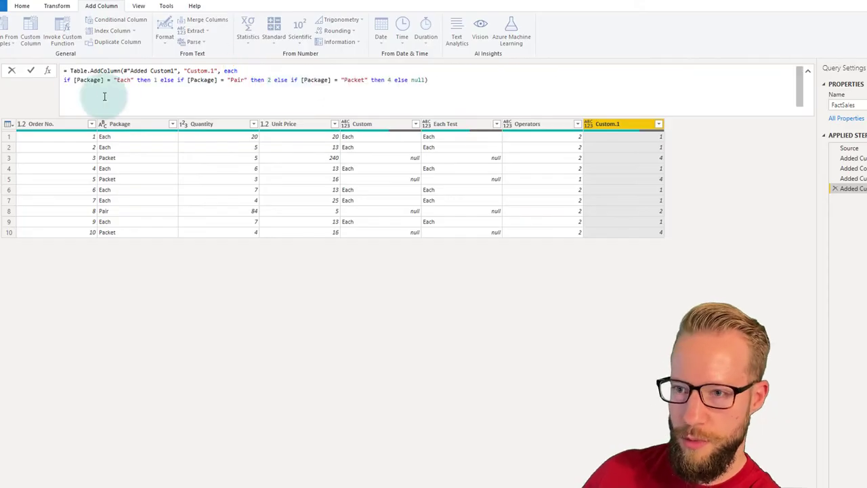
left_click(177, 80)
key("shift+Return")
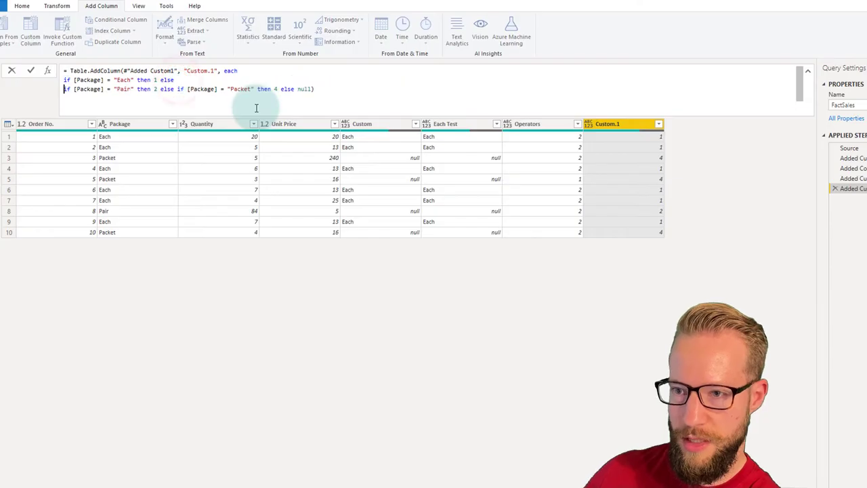
left_click(180, 89)
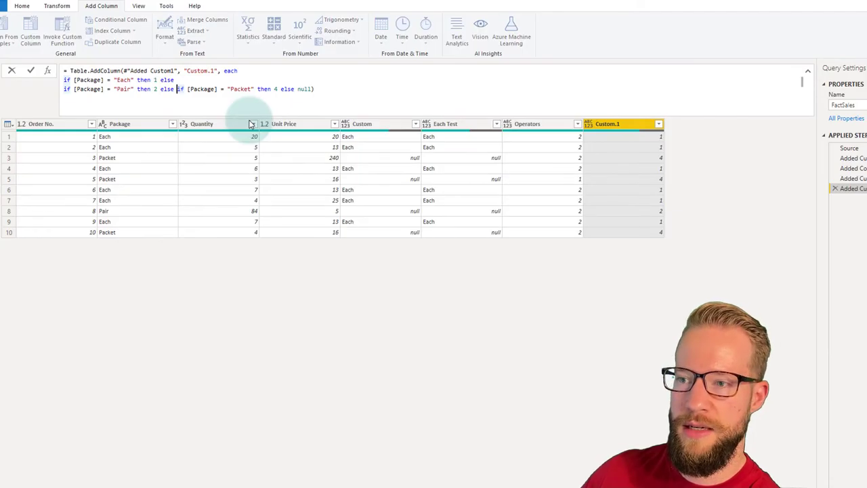
key("shift+Return")
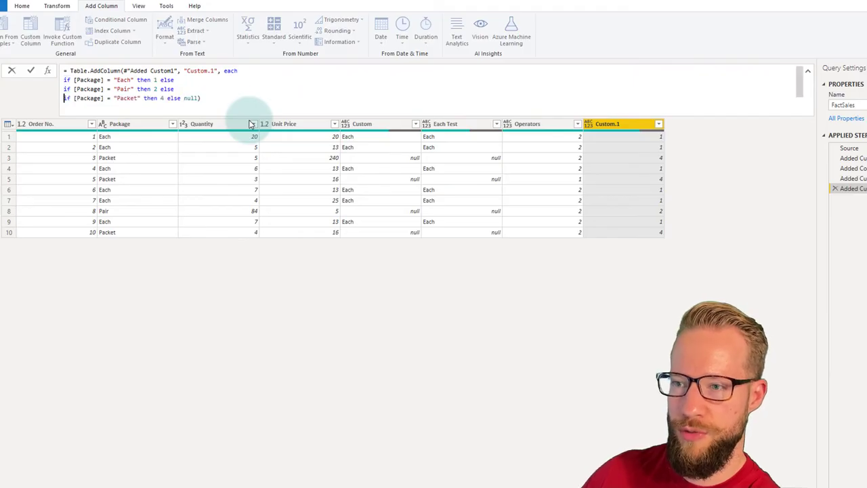
left_click(185, 99)
key("shift+Return")
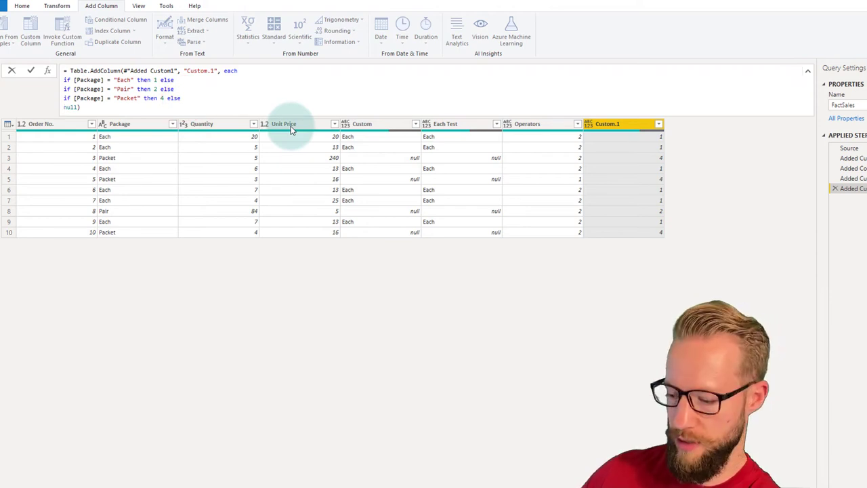
left_click(291, 130)
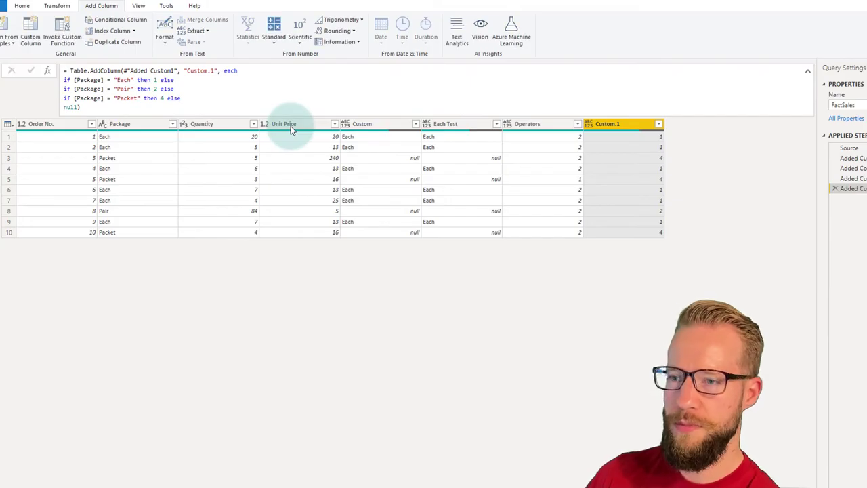
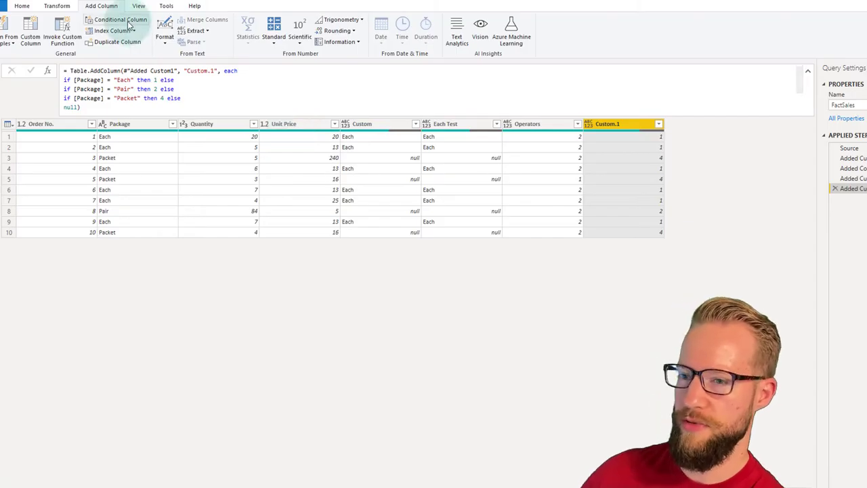
left_click(26, 28)
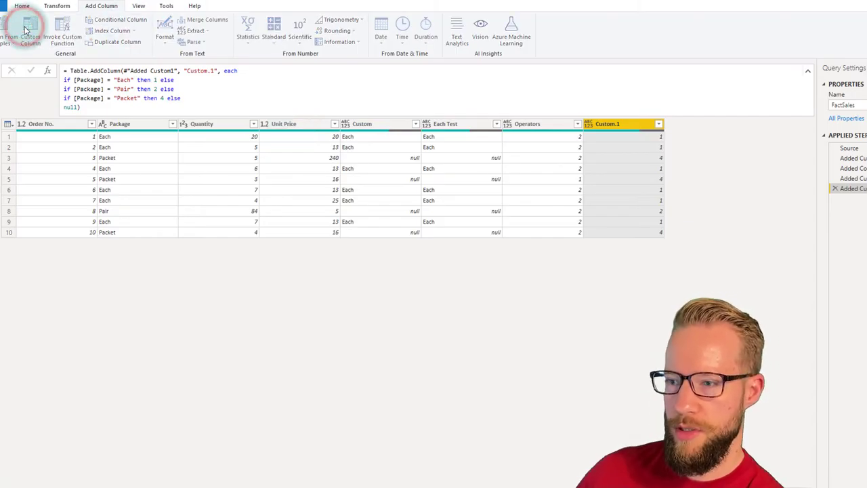
left_click_drag(405, 153, 431, 304)
left_click(398, 378)
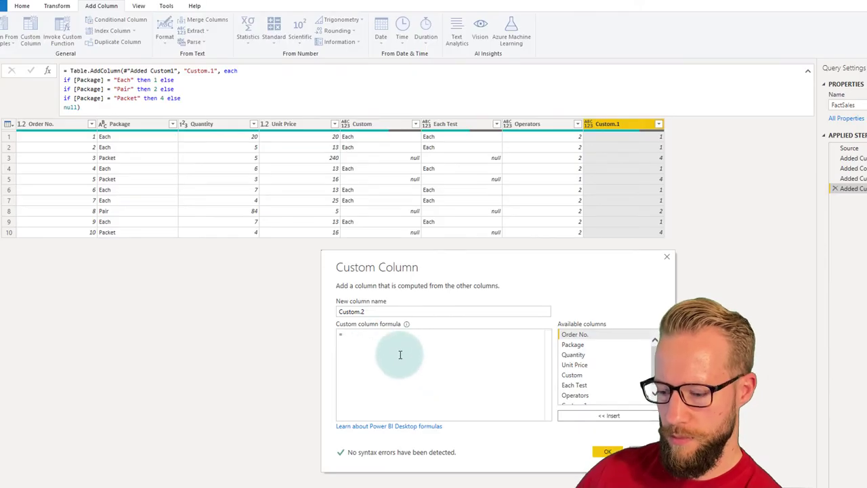
type("if [Quantity]")
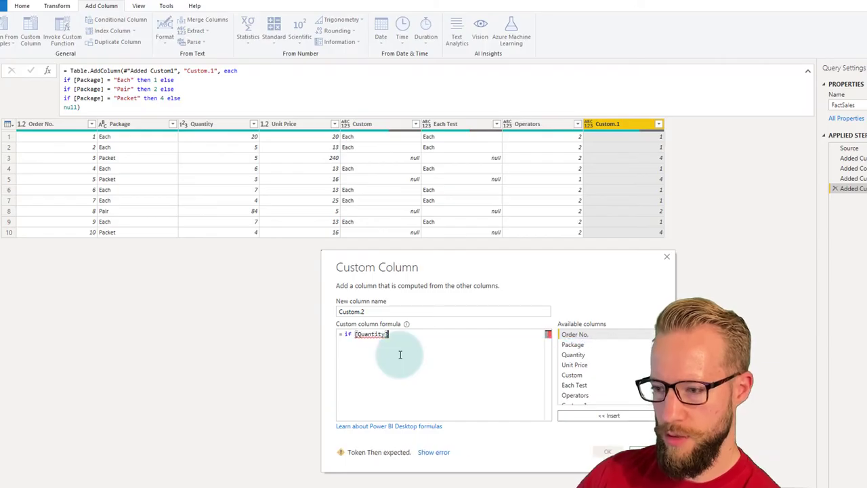
type(" >")
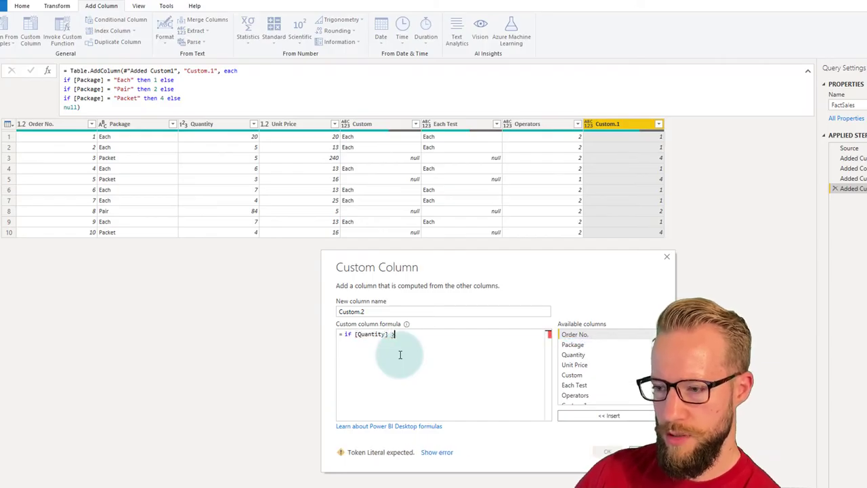
type("=")
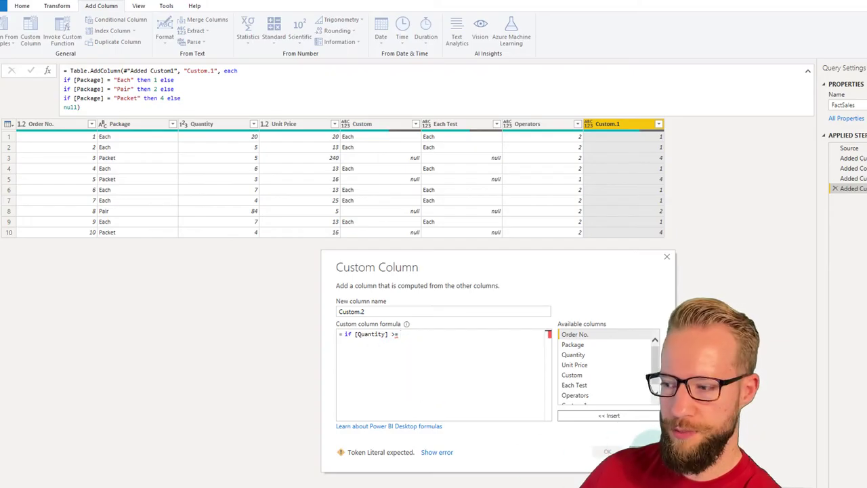
key("Escape")
left_click(523, 275)
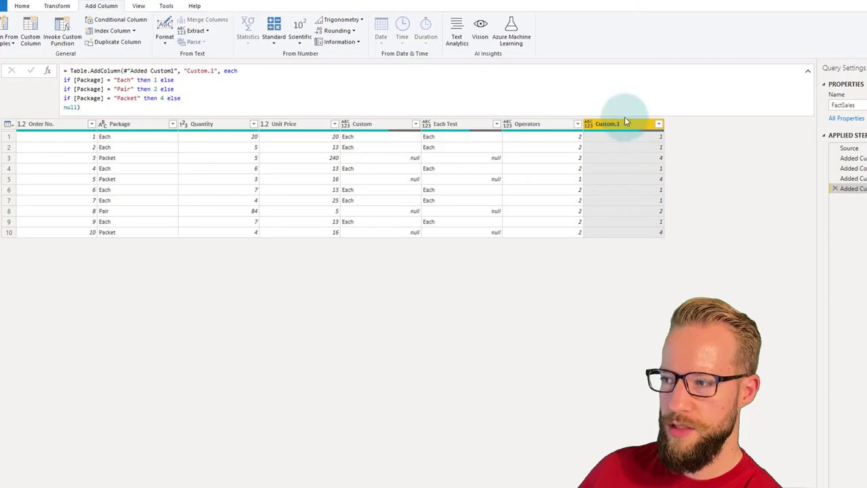
Step: Rename the Custom.1 column to "Quantity per Package" within its formula and apply the change
double_click(194, 71)
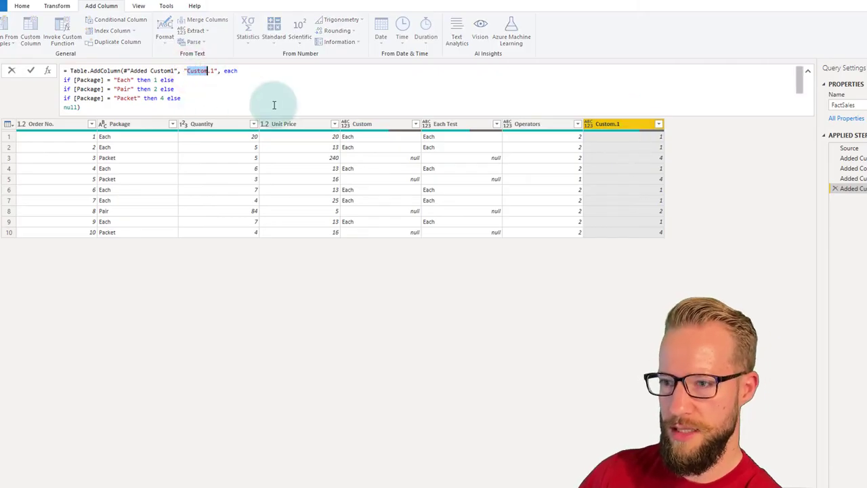
type("Quantity per Package")
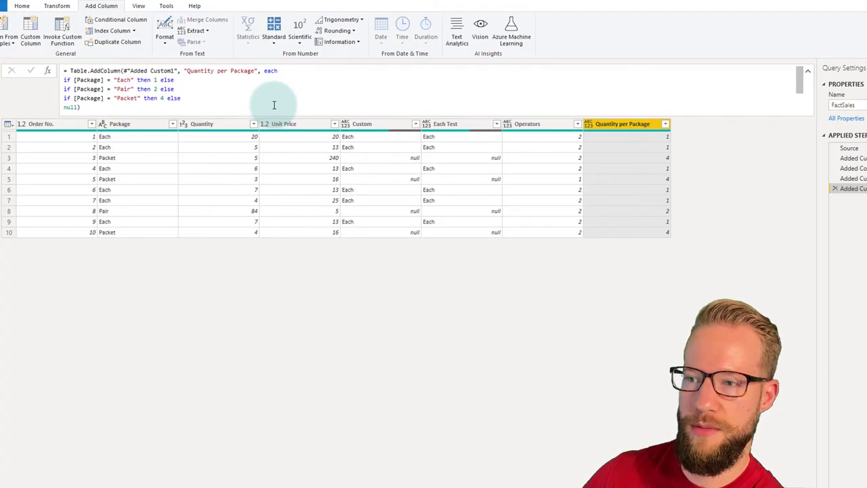
Step: Add a column that multiplies the Quantity and Quantity per Package columns
left_click(220, 125)
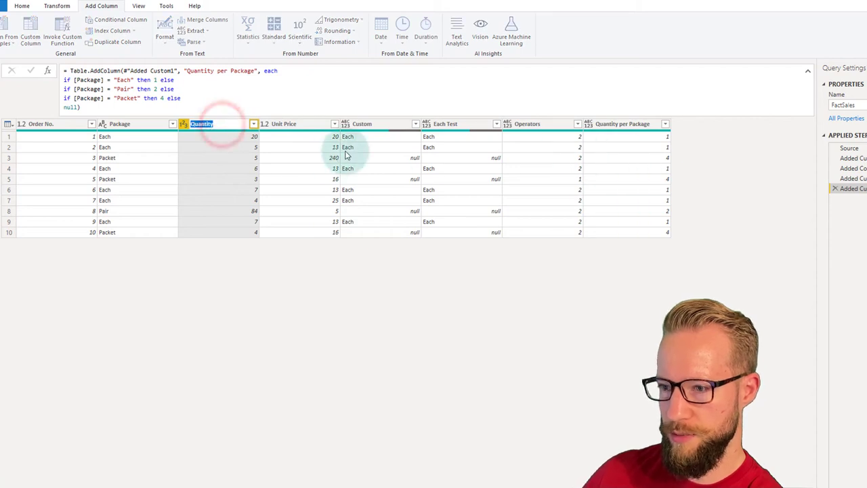
left_click(640, 125, "ctrl")
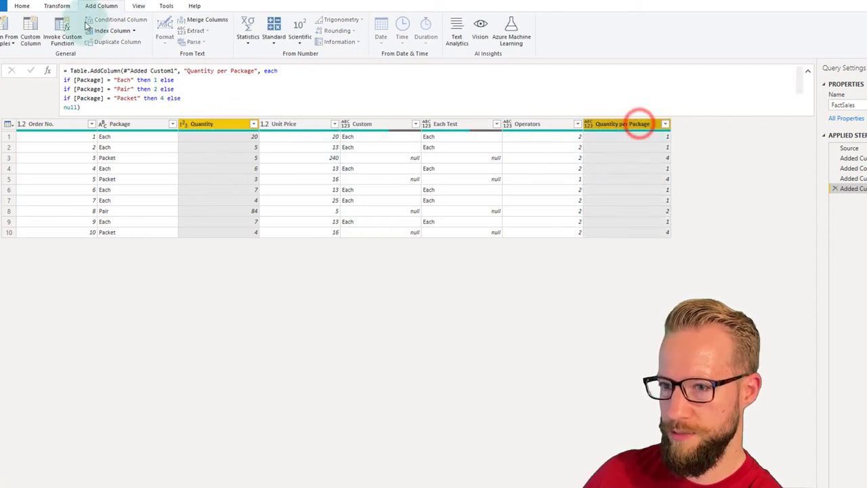
left_click(284, 44)
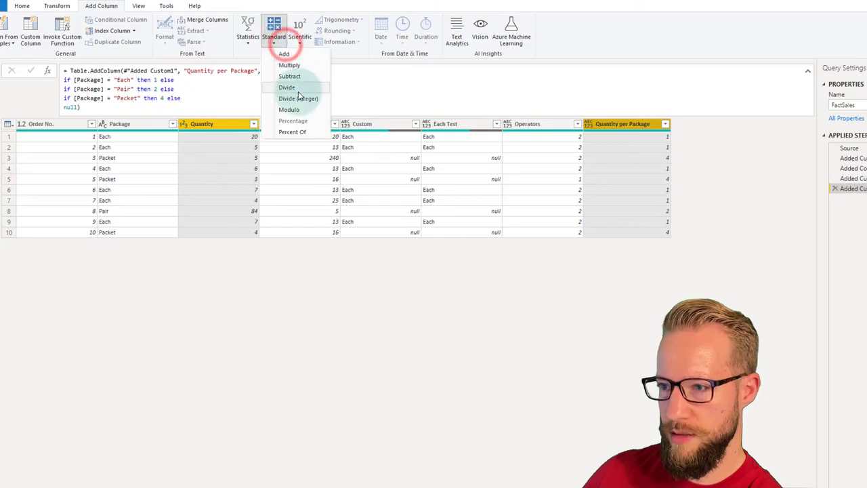
left_click(296, 64)
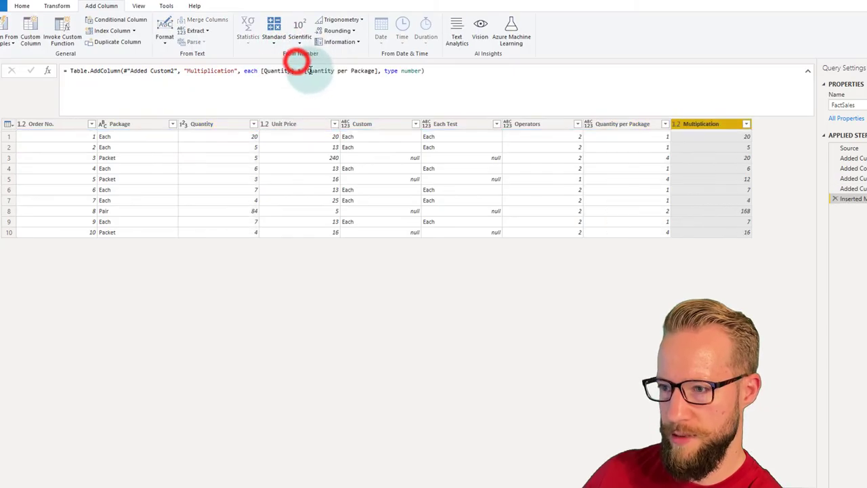
Step: Rename the new multiplication column to "Units sold" within its formula and apply the change
left_click(214, 68)
double_click(214, 69)
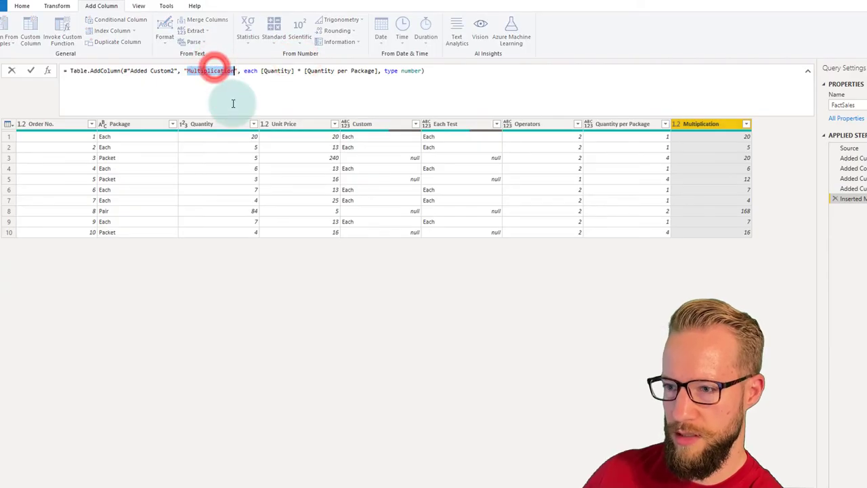
type("Units sold")
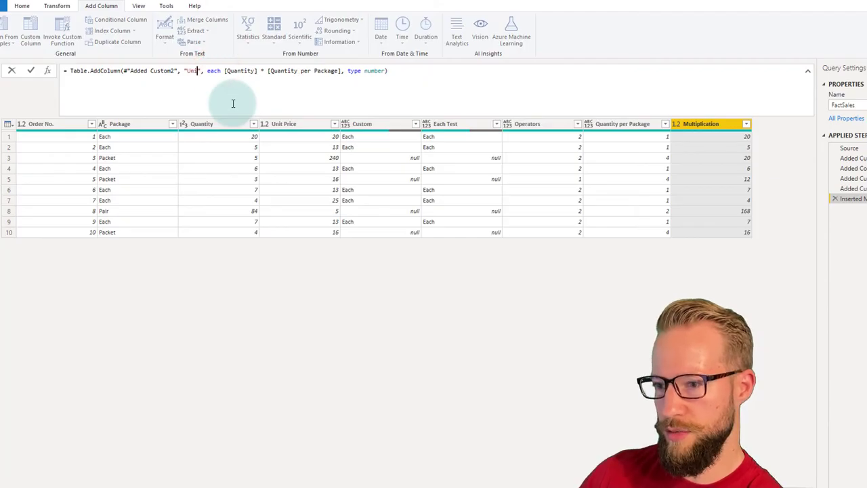
key("Return")
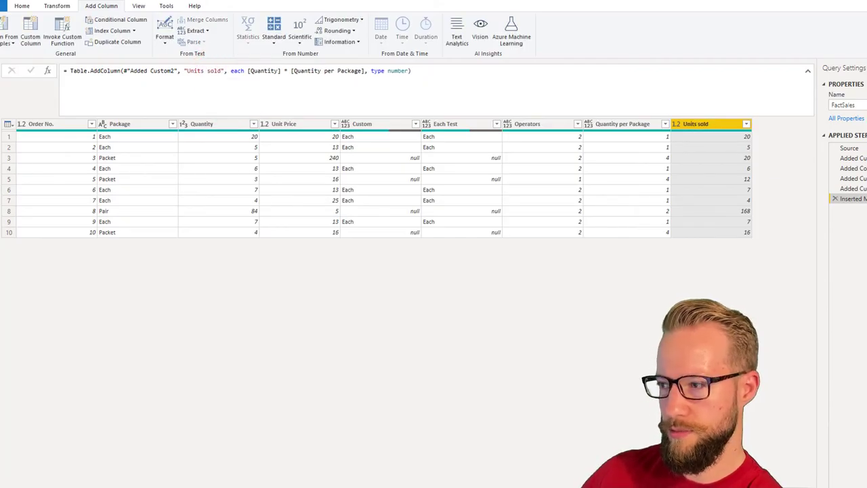
left_click(722, 123)
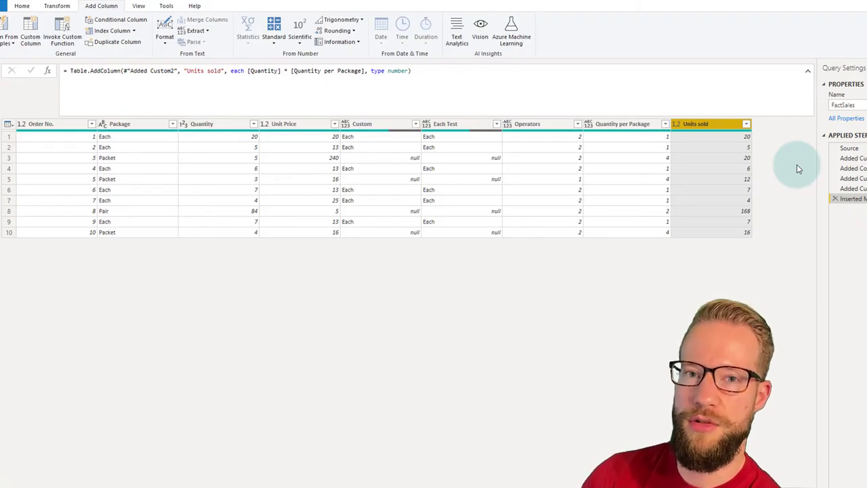
Step: Start a new custom column with the condition [Units sold] >= 20
left_click(31, 41)
left_click(438, 248)
left_click(546, 235)
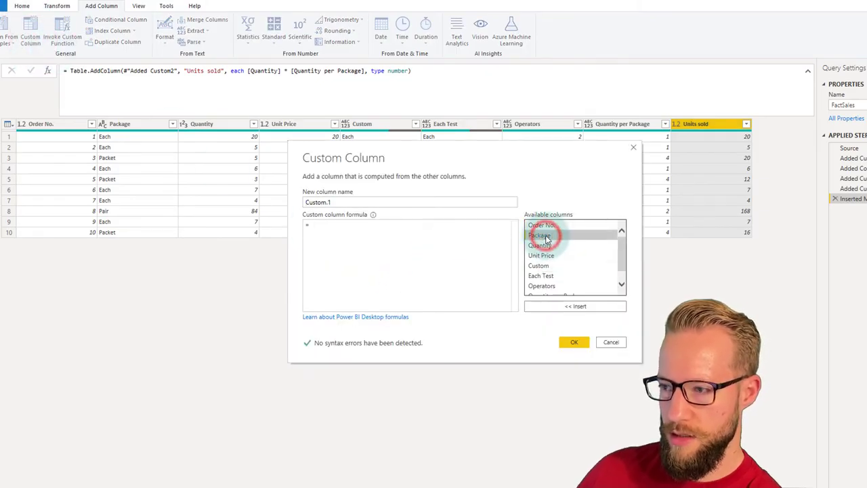
scroll(548, 256, "down", 1)
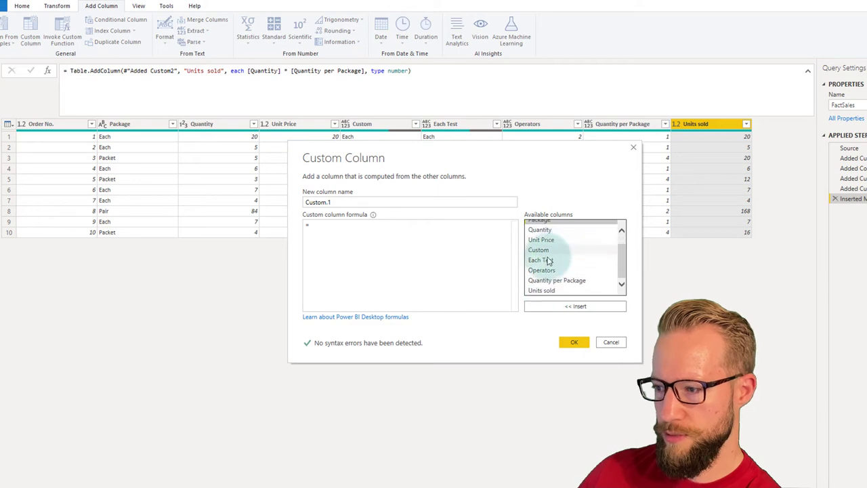
double_click(551, 290)
type("*")
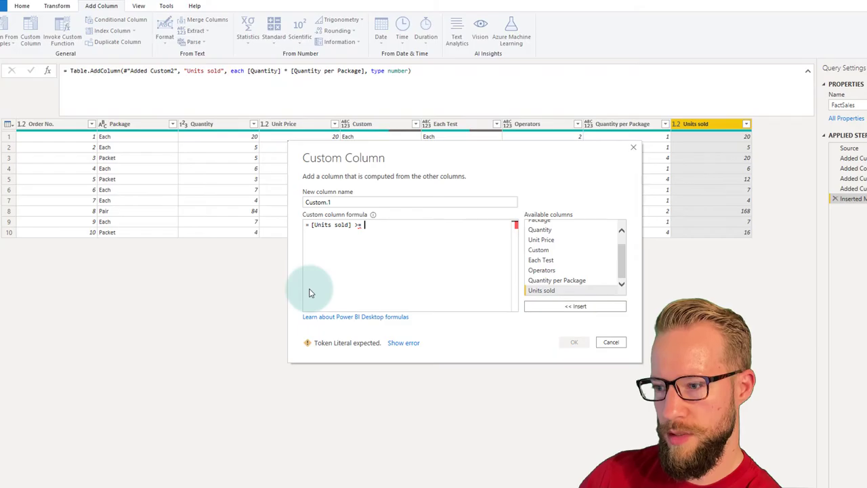
type(" 20")
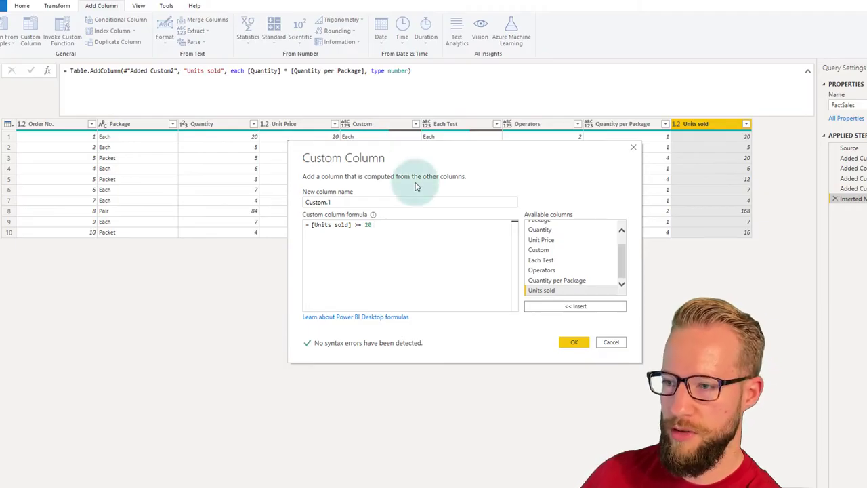
Step: Extend the custom column's condition with and [Unit Price] >= 200
left_click_drag(387, 144, 482, 210)
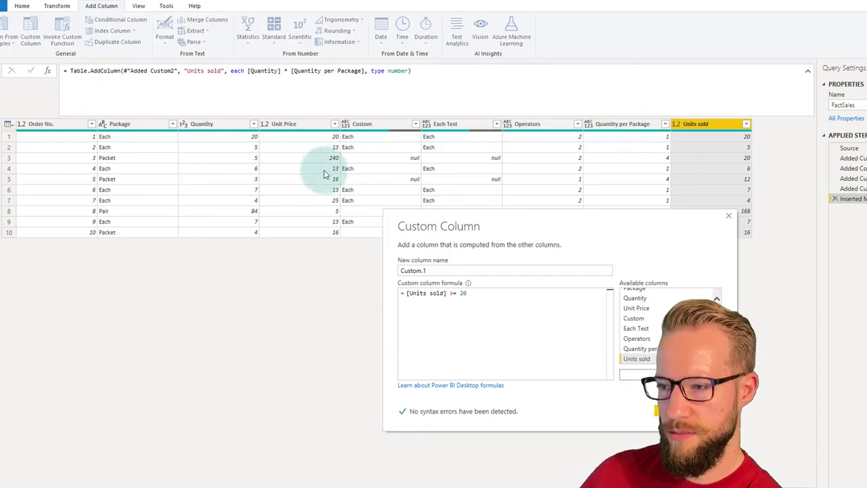
left_click(522, 313)
type("and")
scroll(658, 310, "up", 2)
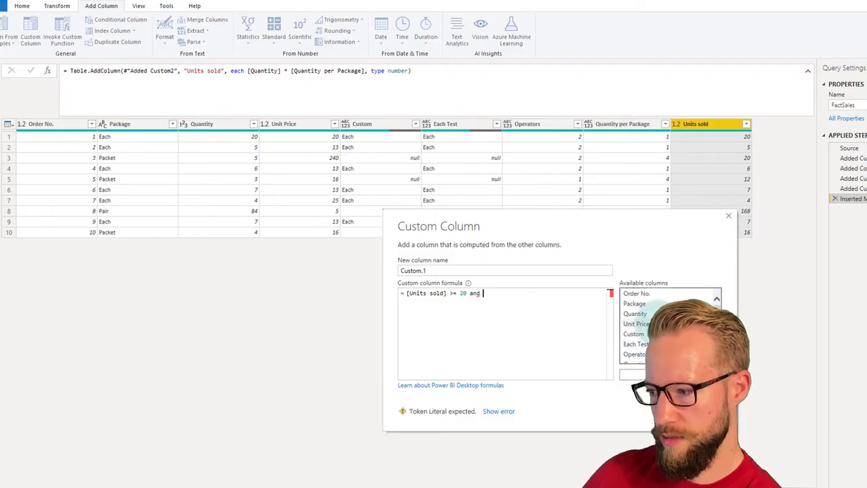
double_click(640, 324)
type(">= 200")
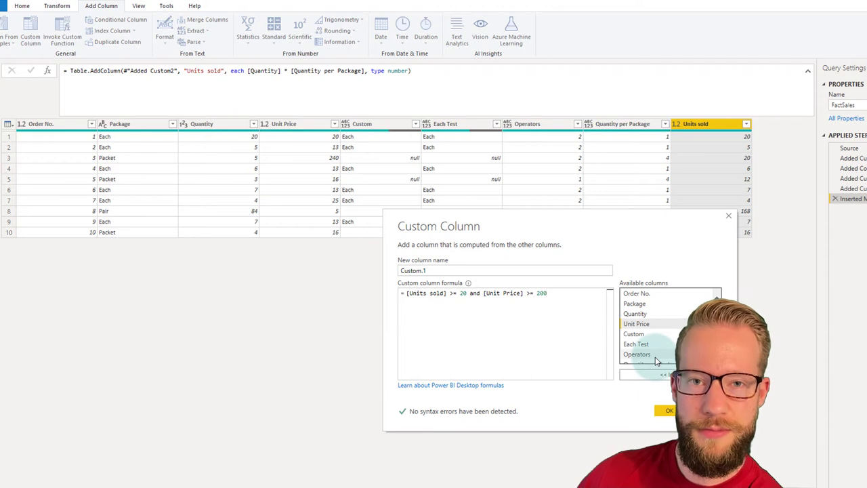
Step: Complete the condition as an if statement that returns "Discount" when true and else "No Discount"
type(" then \"Discount")
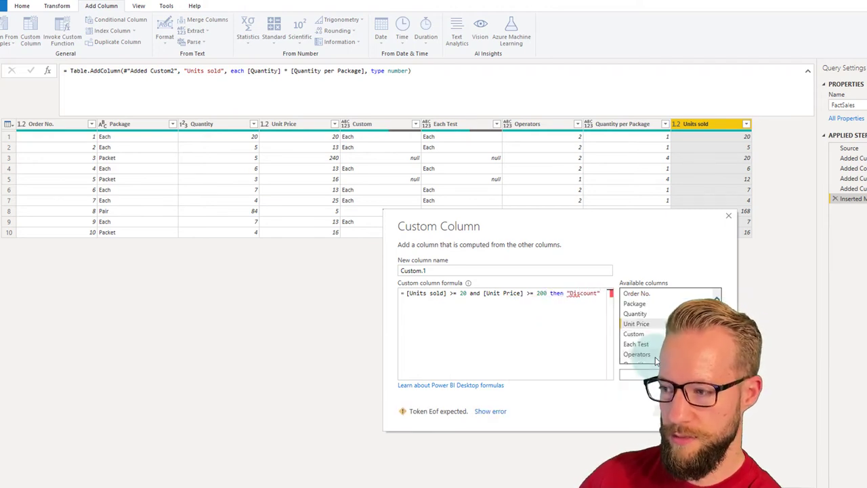
key("Return")
type("else \"No Discount")
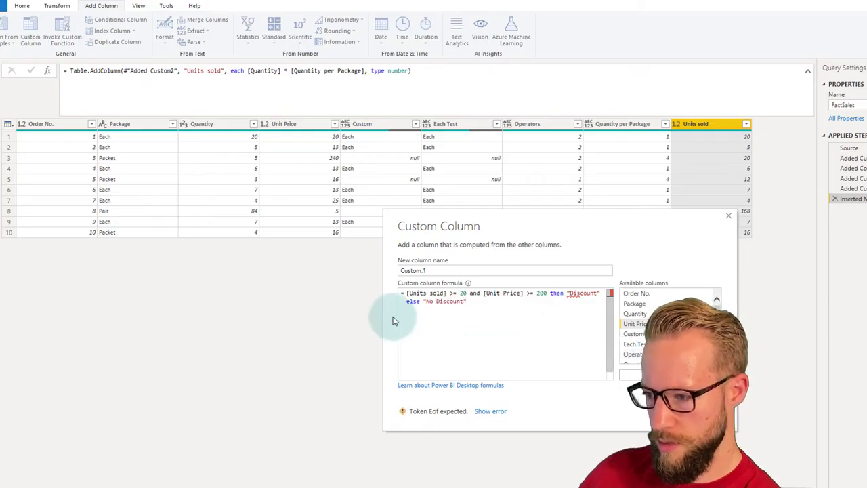
left_click(407, 292)
type("if")
left_click(525, 309)
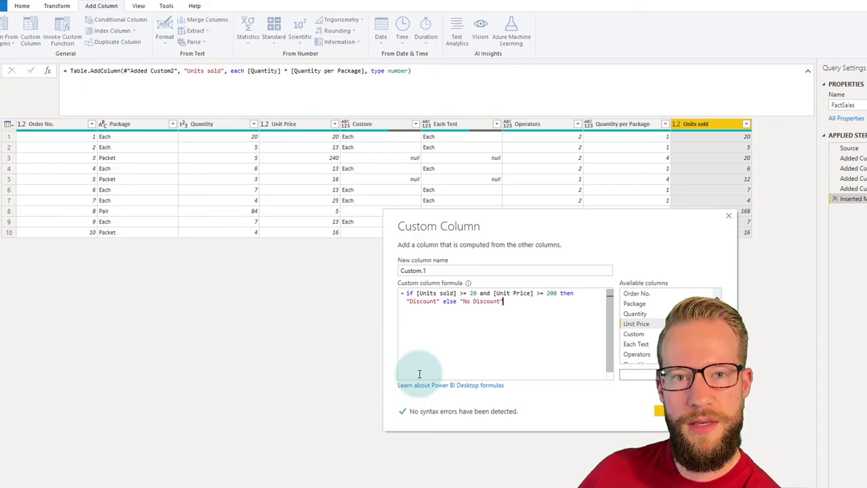
Step: Name the custom column "Discount?" and create it
double_click(461, 271)
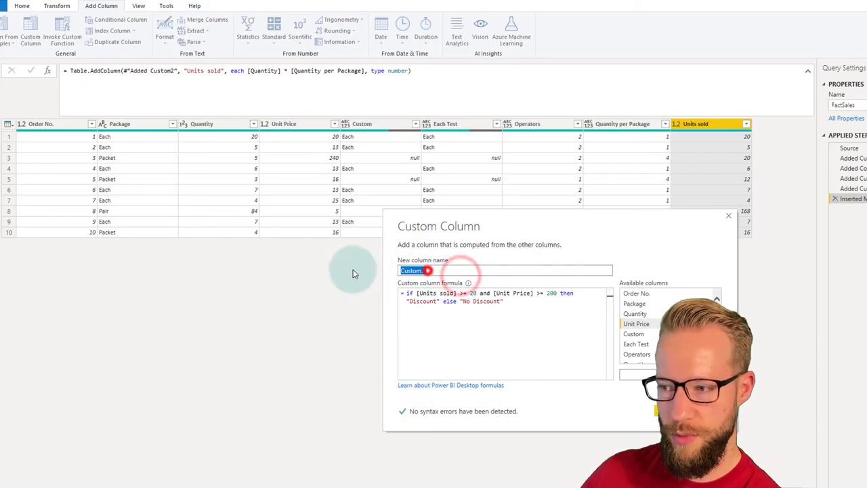
type("Discou")
type("nt App")
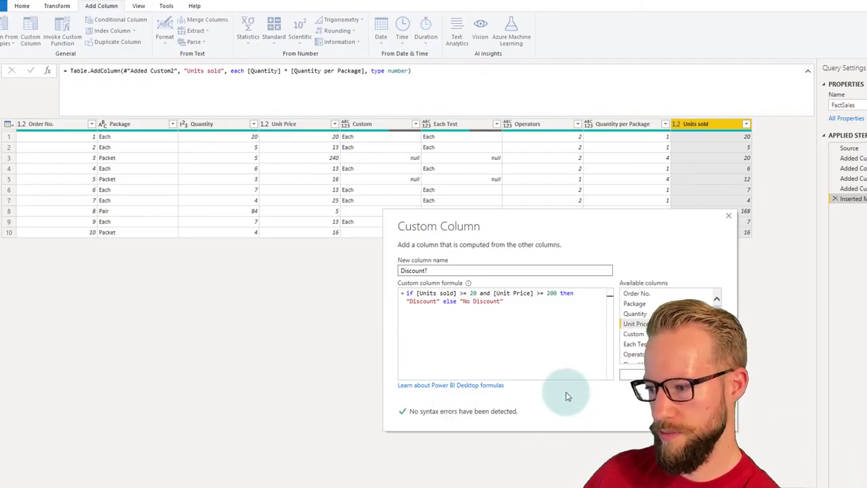
left_click(667, 411)
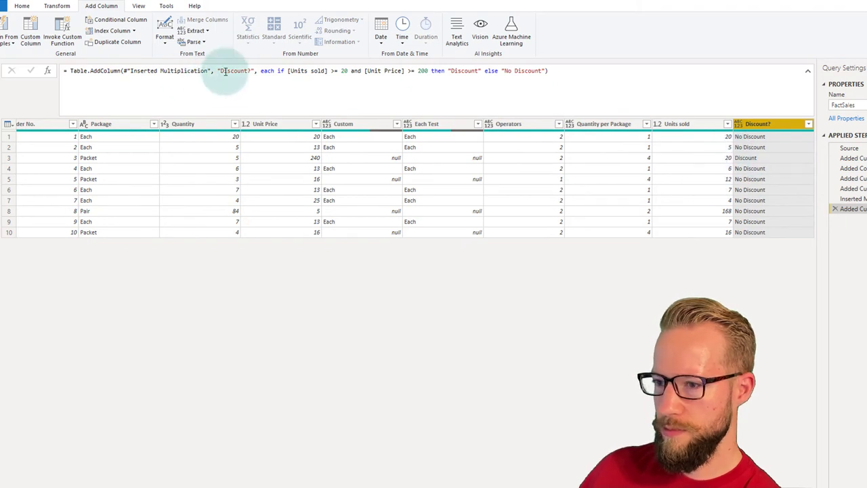
Step: Break the Discount? formula into separate lines before if, then and else, indent the then and else lines, and apply it
left_click(277, 70)
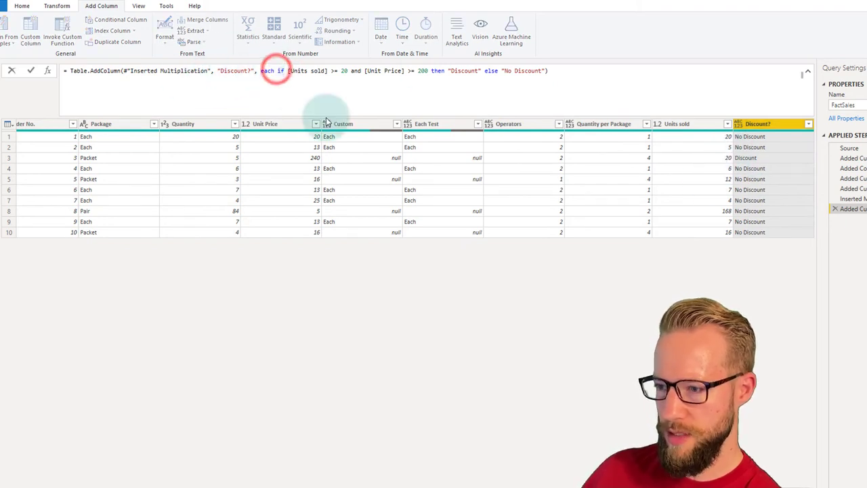
key("shift+Return")
left_click(219, 79)
key("shift+Return")
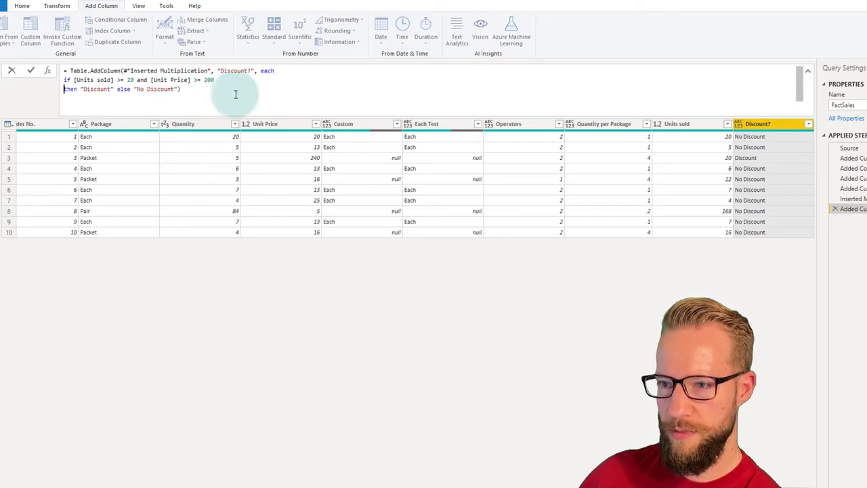
left_click(132, 89)
key("shift+Return")
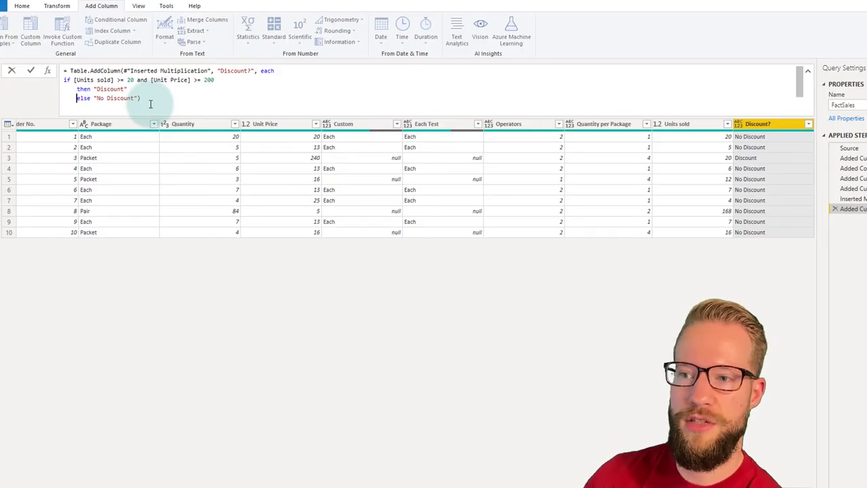
key("Return")
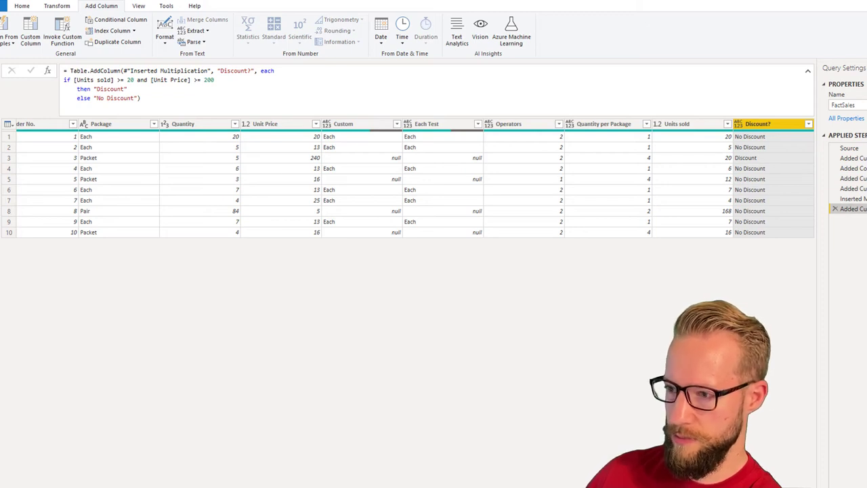
Step: Reopen the Discount? column's definition to check its formula layout, and close it without saving
left_click(864, 209)
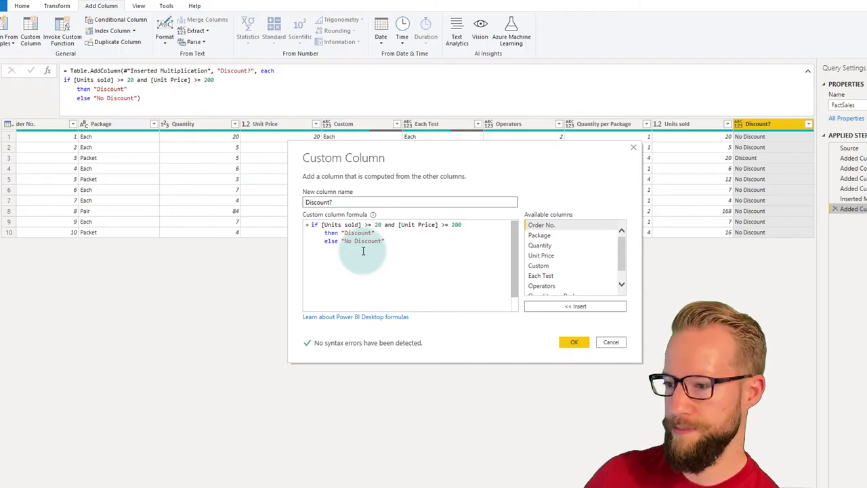
left_click(612, 342)
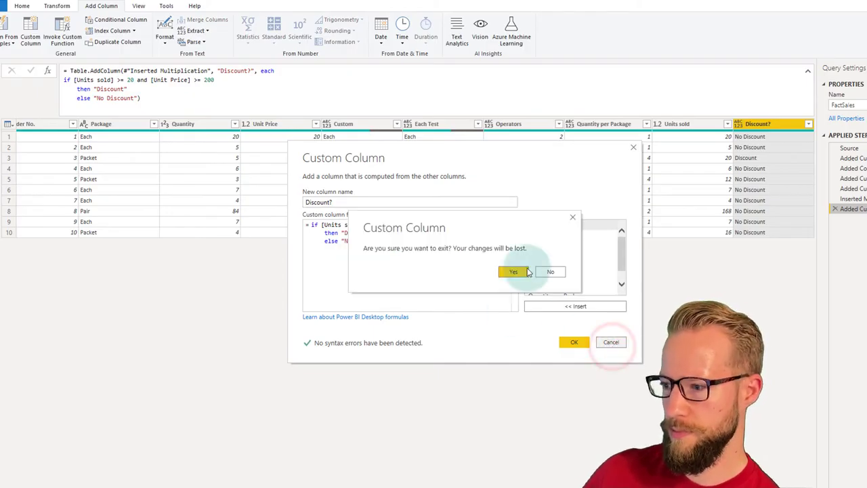
left_click(526, 271)
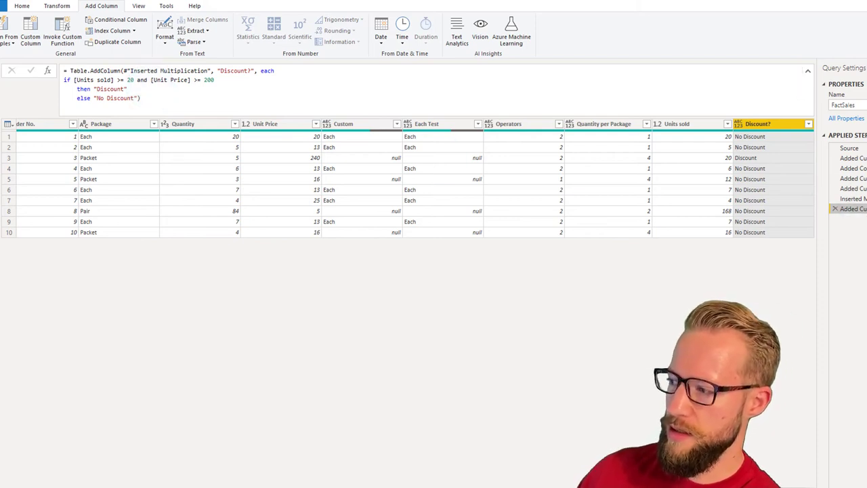
Step: Replace the and operator with or in the Discount? column's condition and apply the change
left_click(865, 209)
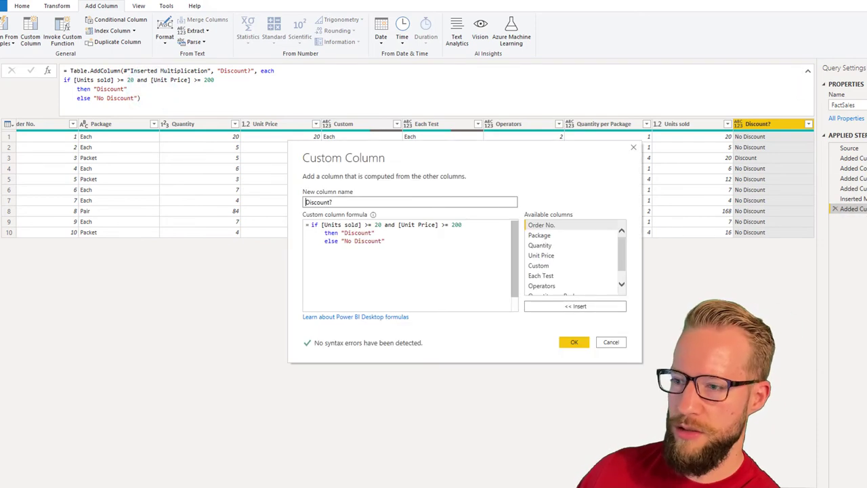
double_click(391, 224)
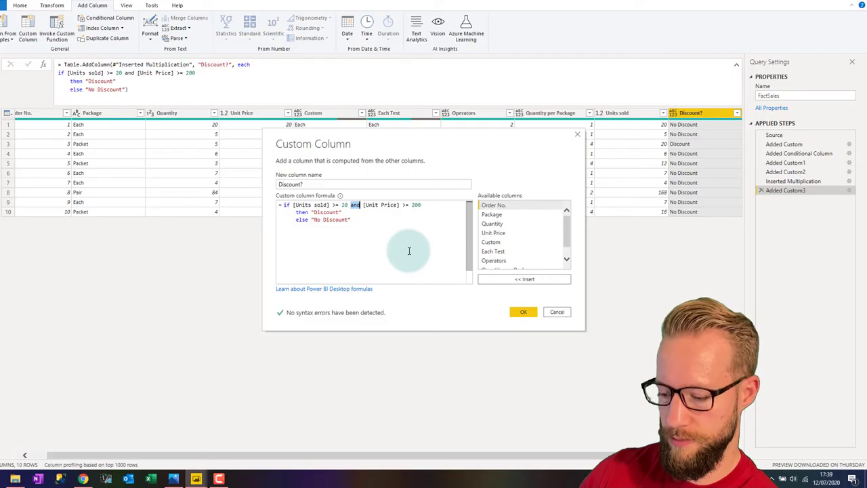
type("or")
key("Escape")
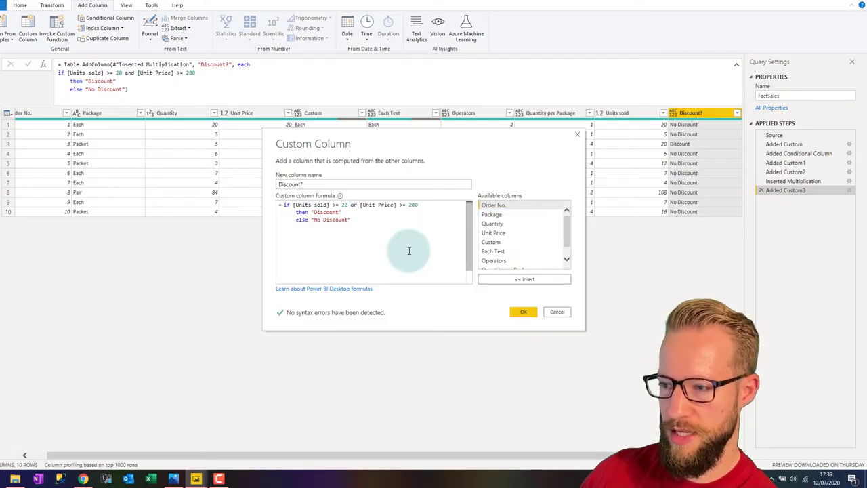
left_click(524, 313)
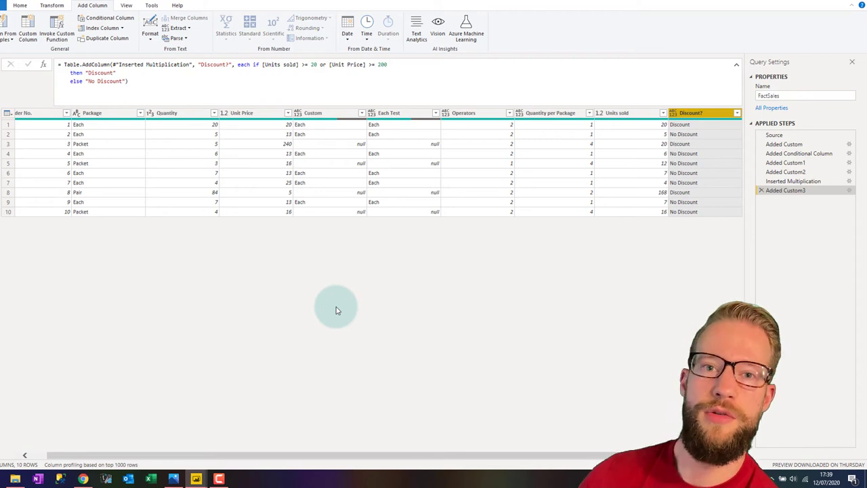
Step: Negate the Discount? column's condition by putting not before it and enclosing both or comparisons in parentheses, and apply the change
left_click(849, 190)
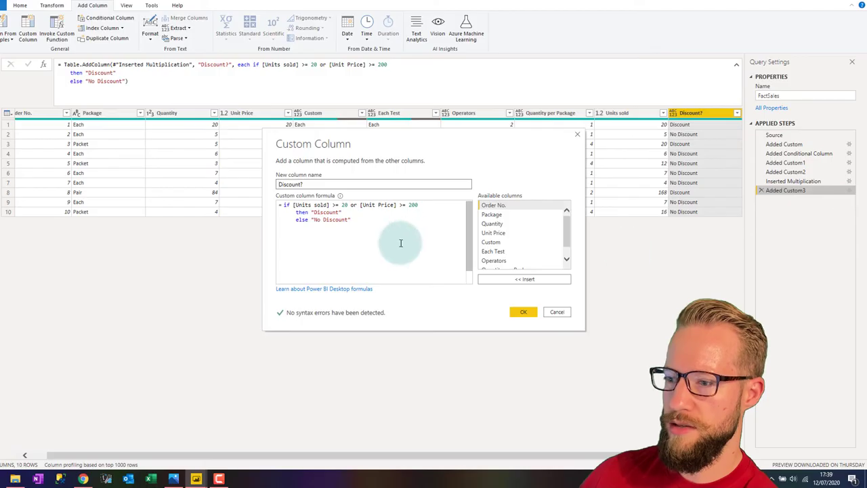
left_click(292, 206)
type("not ")
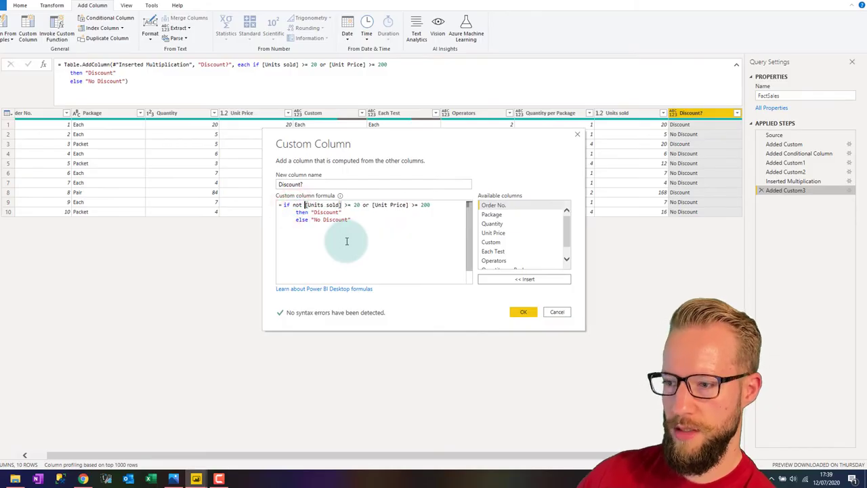
type("(")
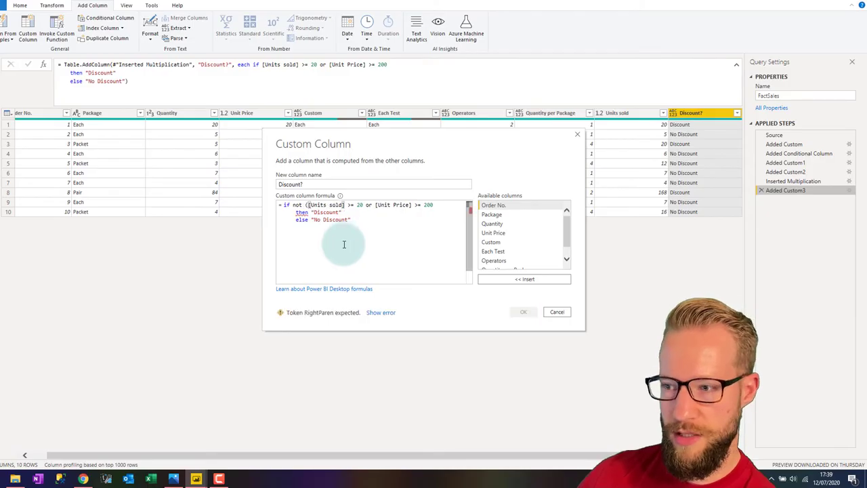
left_click(438, 205)
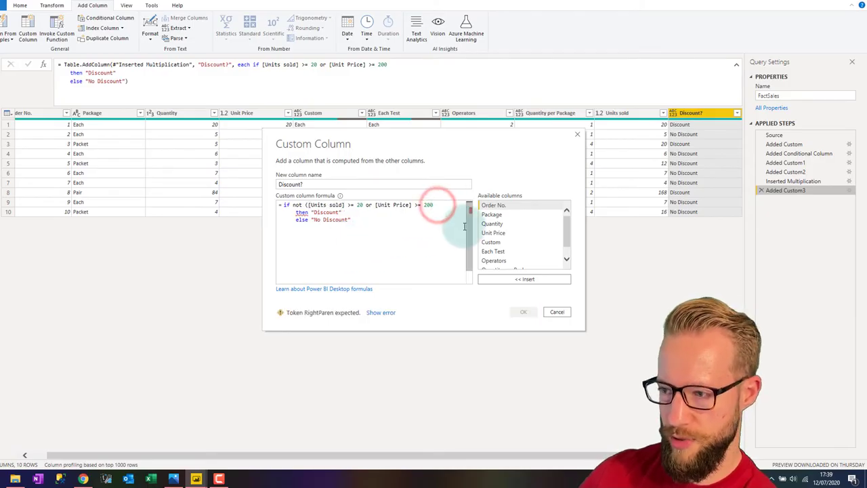
type(")")
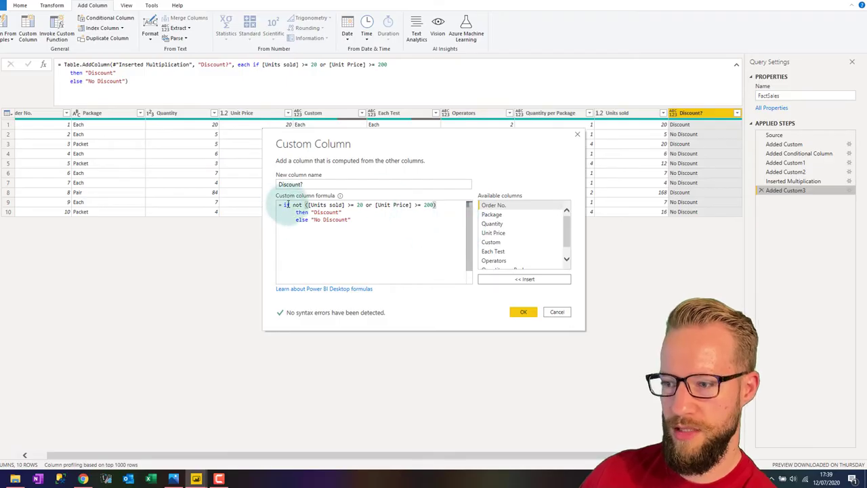
left_click(529, 312)
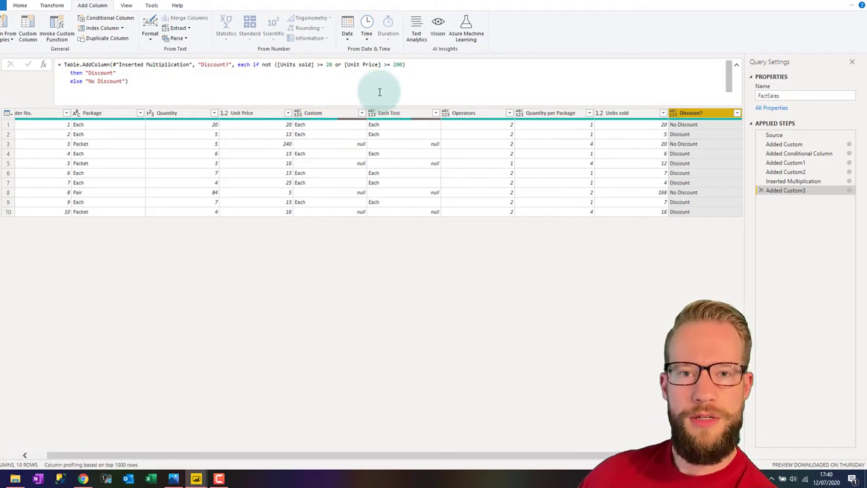
Step: Start a new custom column and name it "Order 3, 5 or 6?"
left_click(27, 33)
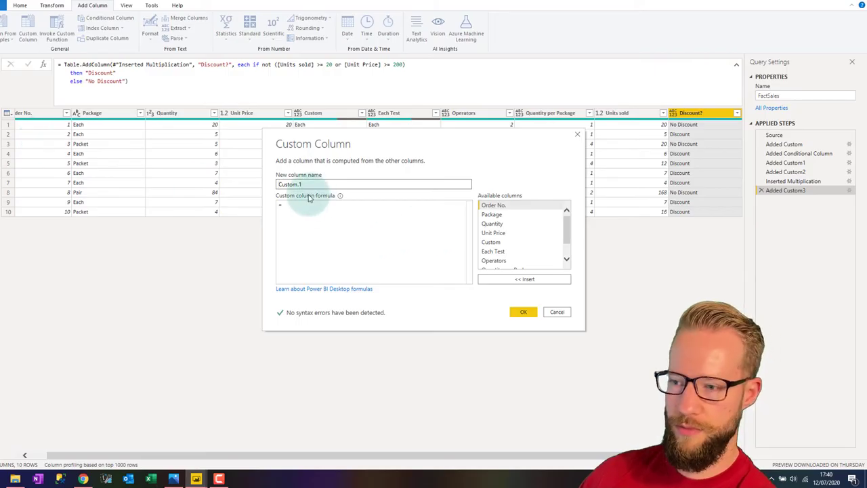
double_click(335, 186)
left_click(322, 218)
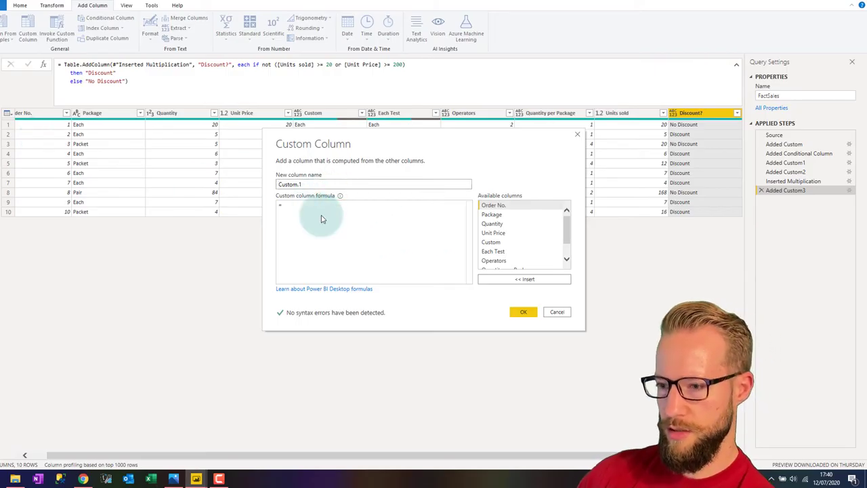
double_click(315, 185)
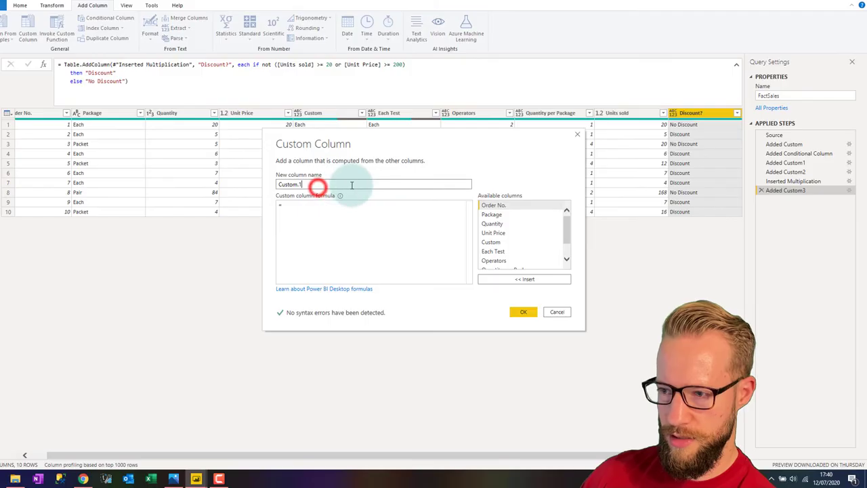
type("Order 3")
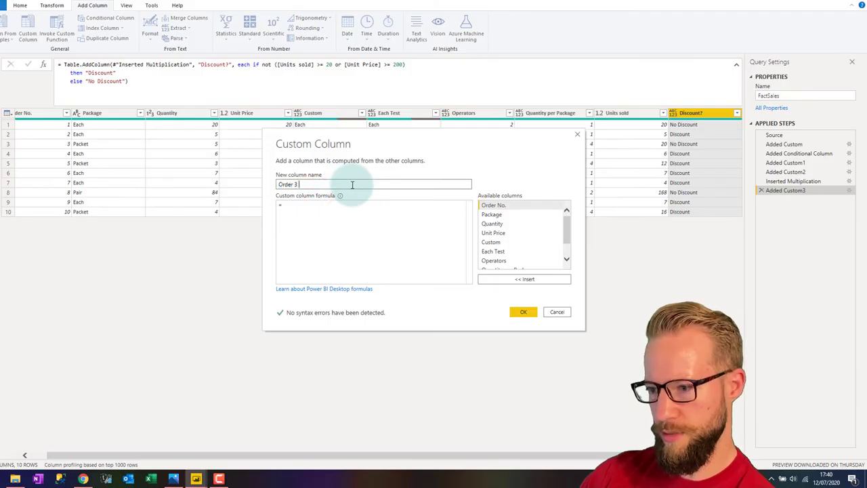
type(", 5 or 6?")
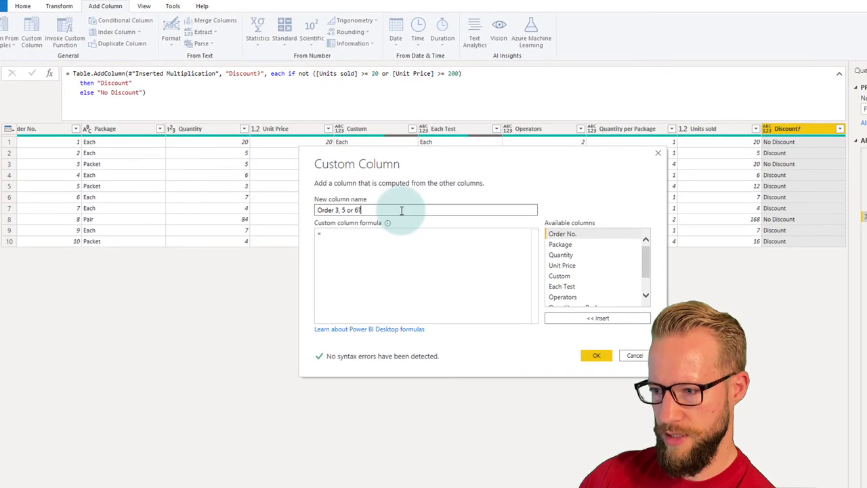
Step: Write the new column's if condition to test whether Order No. equals 3, 5 or 6, with the comparisons joined by or
left_click(390, 271)
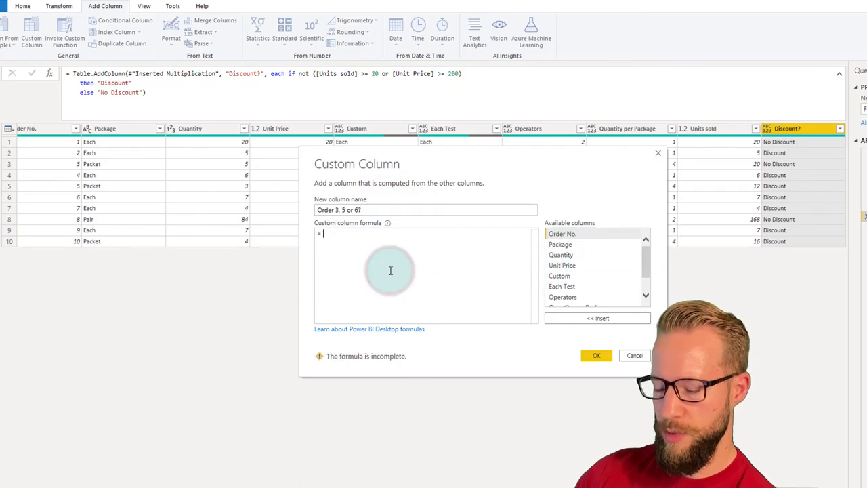
type("if")
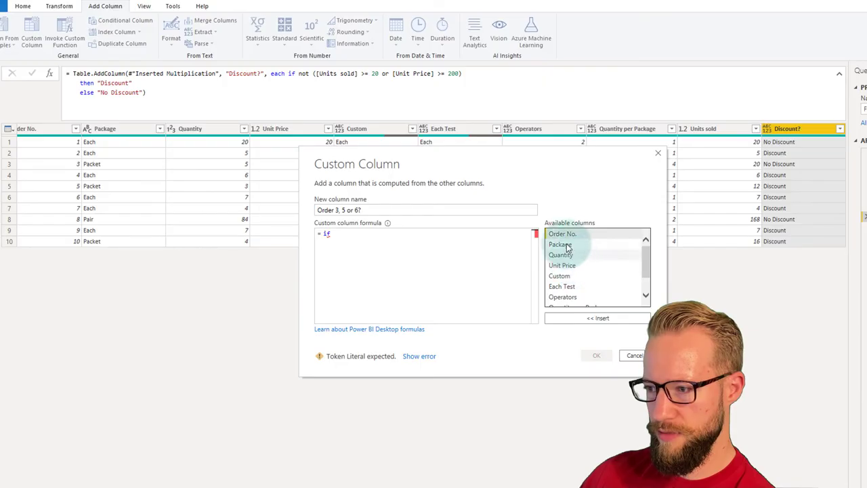
double_click(577, 234)
type("= 3")
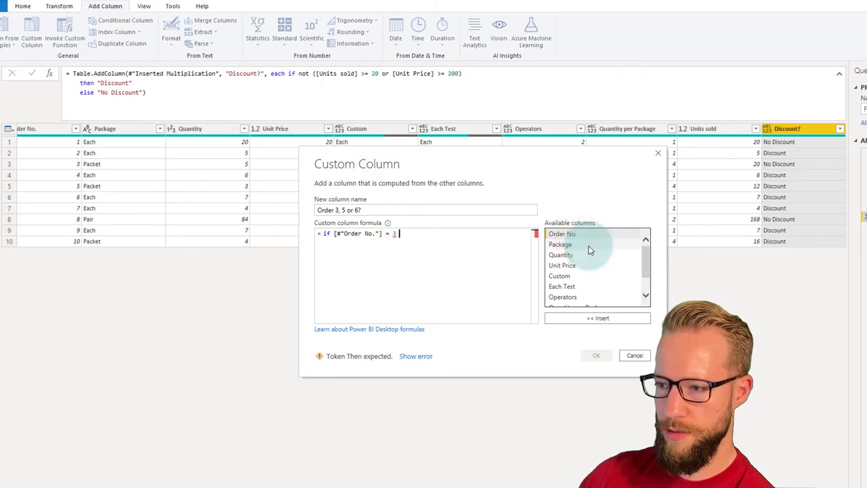
type(" or [")
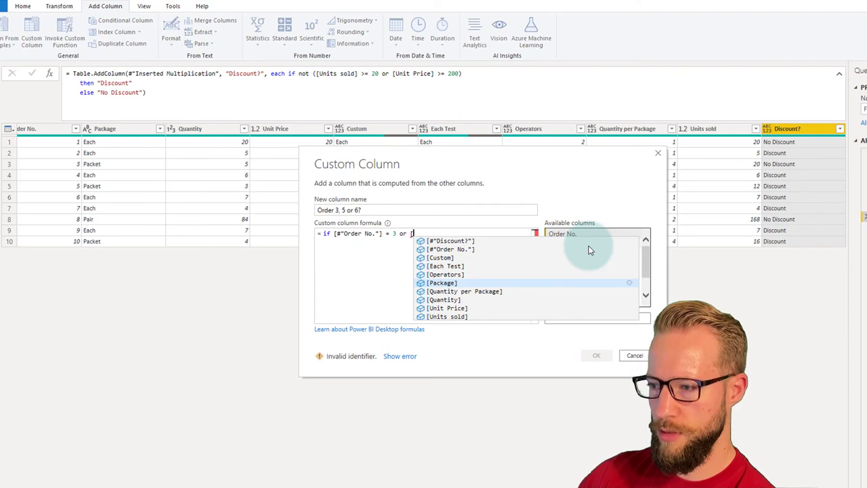
key("BackSpace")
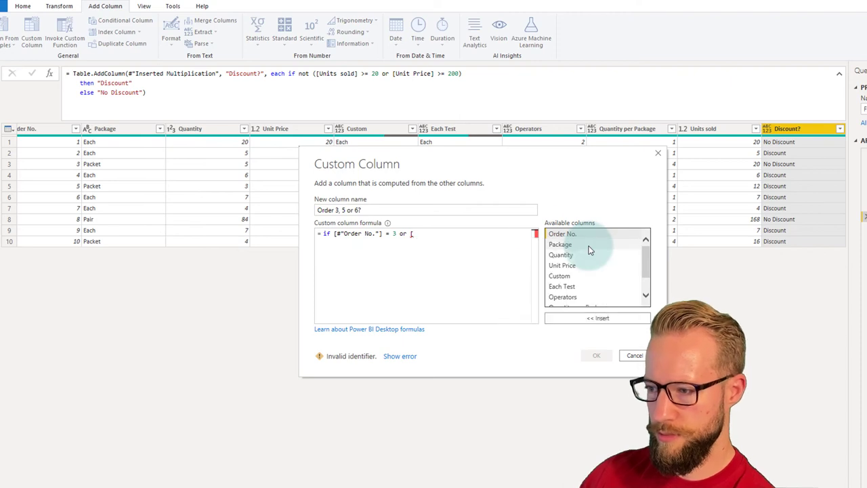
double_click(562, 234)
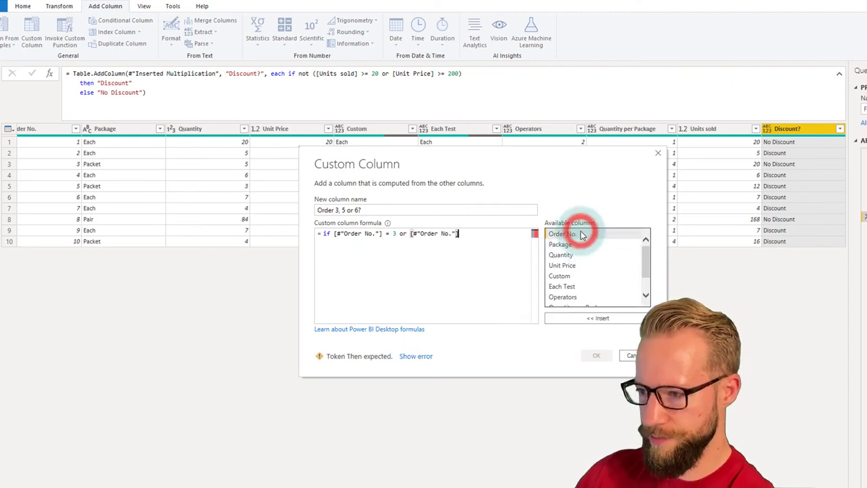
type("= ")
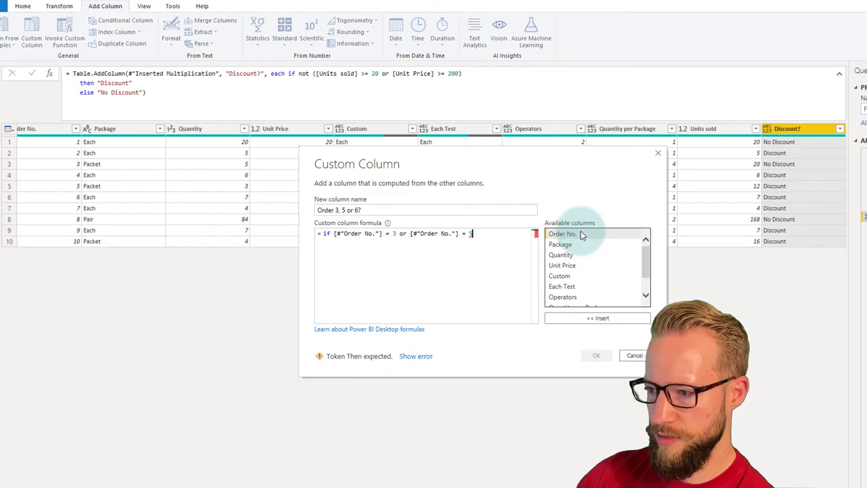
type("5 or")
double_click(581, 234)
type("= 6 th")
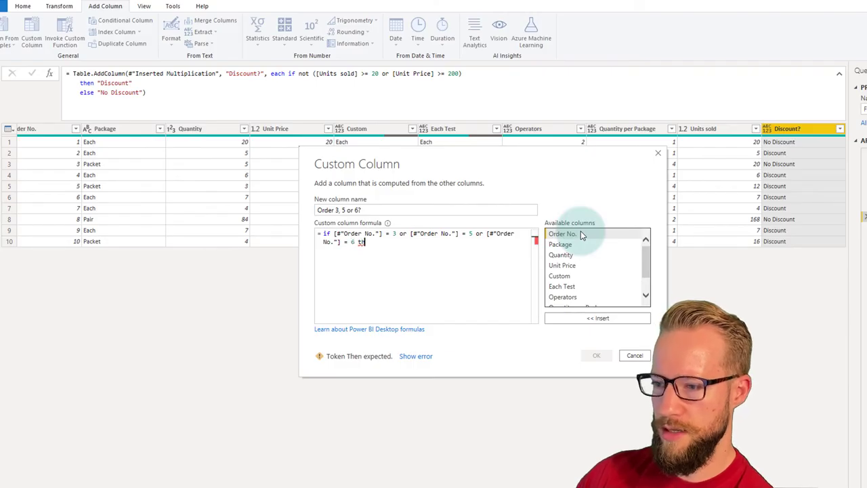
Step: Complete the formula to return true when the condition is met, else false, and create the column
type("en true")
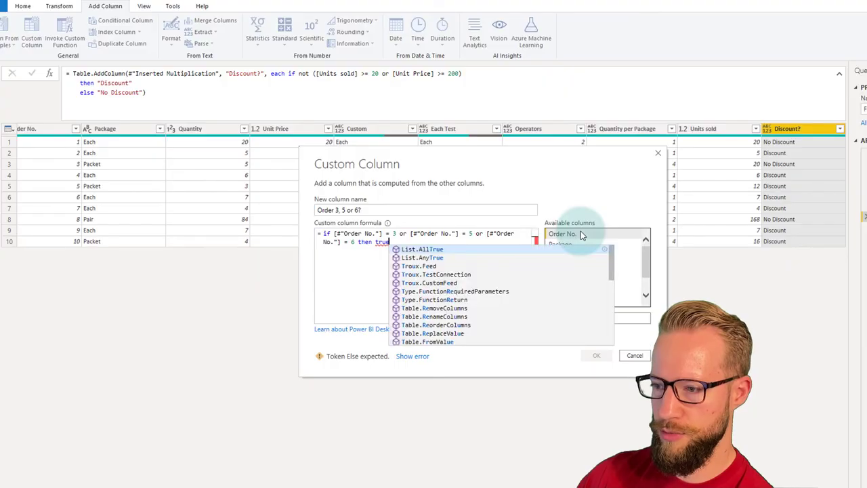
type(" else false")
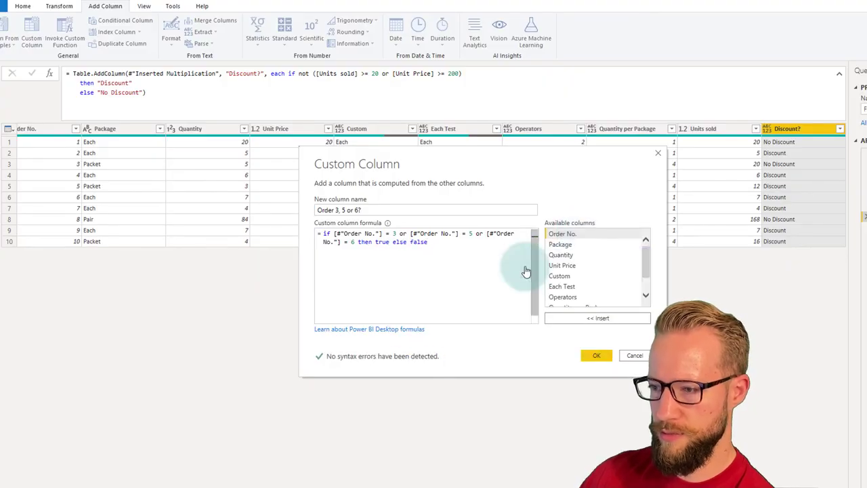
left_click(597, 356)
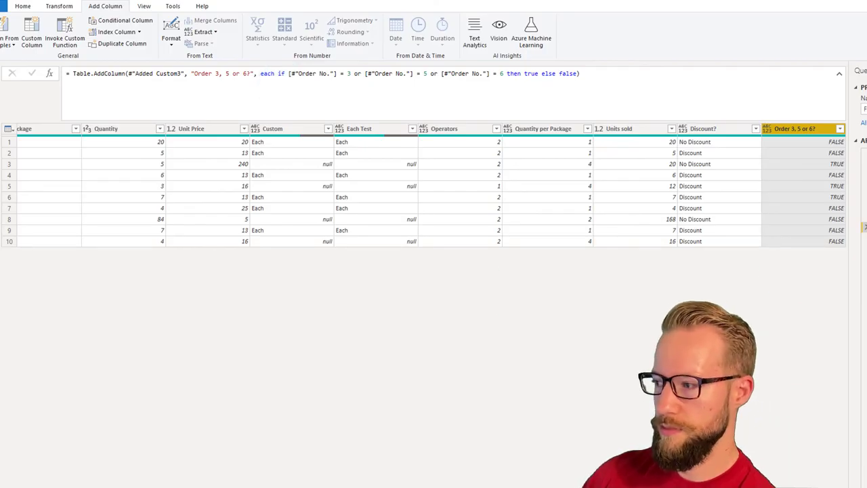
Step: Reopen the order-test column's definition and rename the column "Order 3, 5 or 6, 8, 9"
left_click(864, 227)
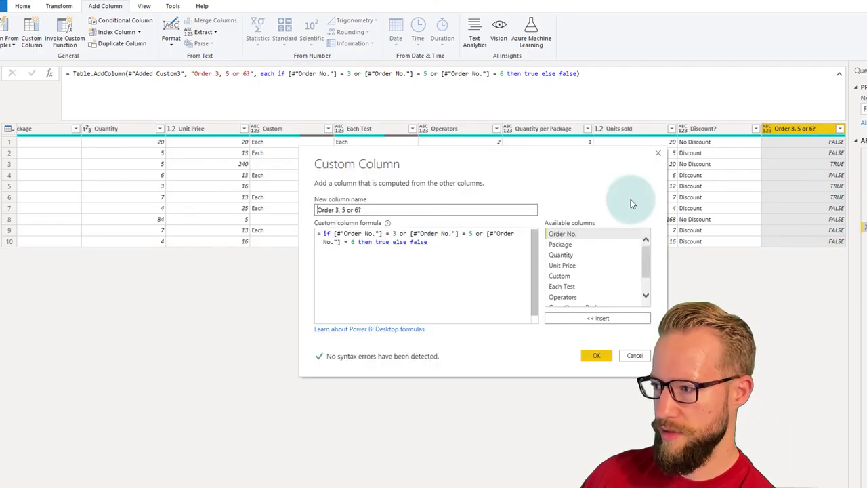
left_click(362, 209)
key("BackSpace")
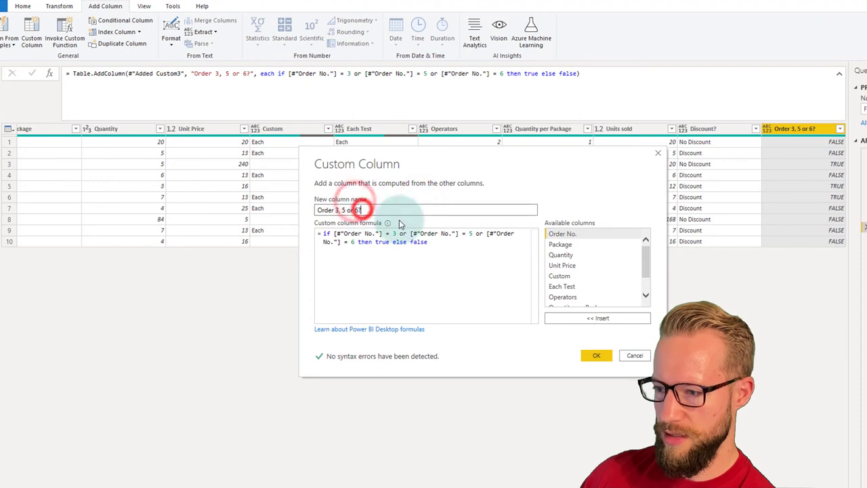
type(", 9")
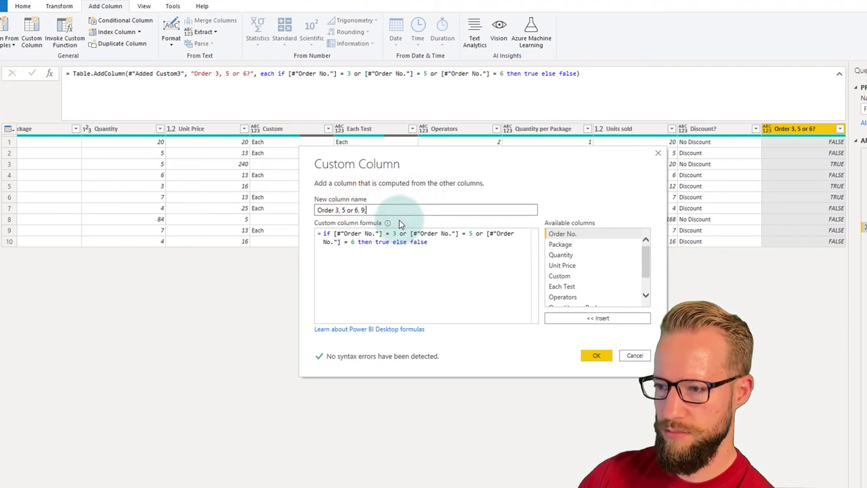
type("8, 9")
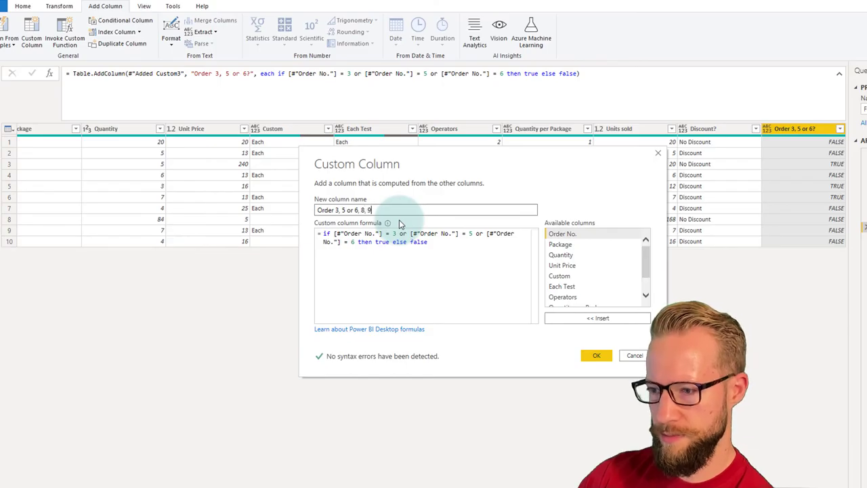
Step: Extend the order-test formula with or comparisons for Order No. = 8 and Order No. = 9 before then, and apply it
left_click_drag(427, 242, 360, 239)
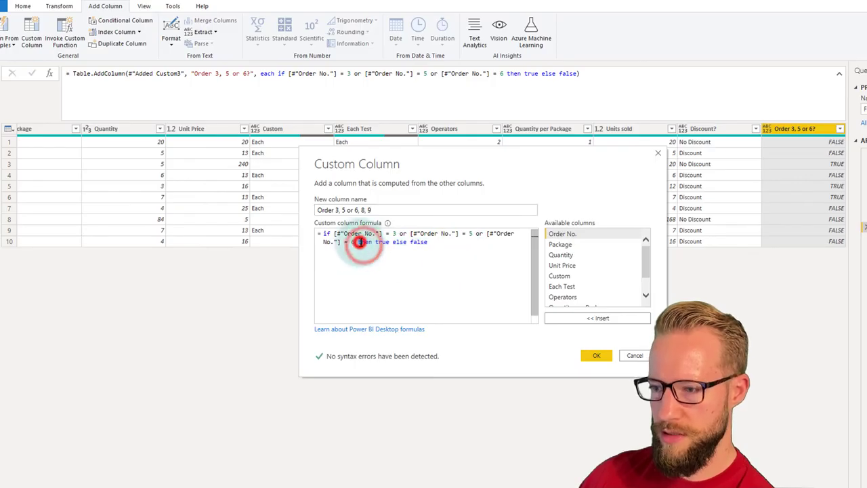
left_click(554, 266)
double_click(568, 234)
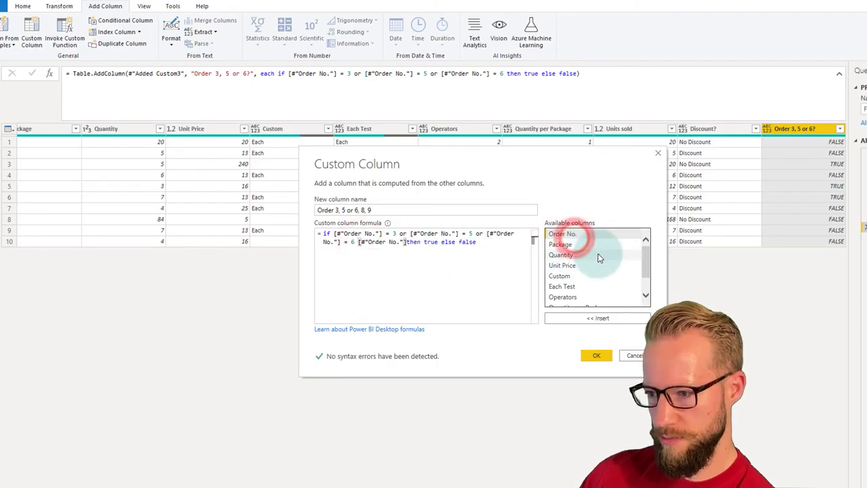
type("= 8")
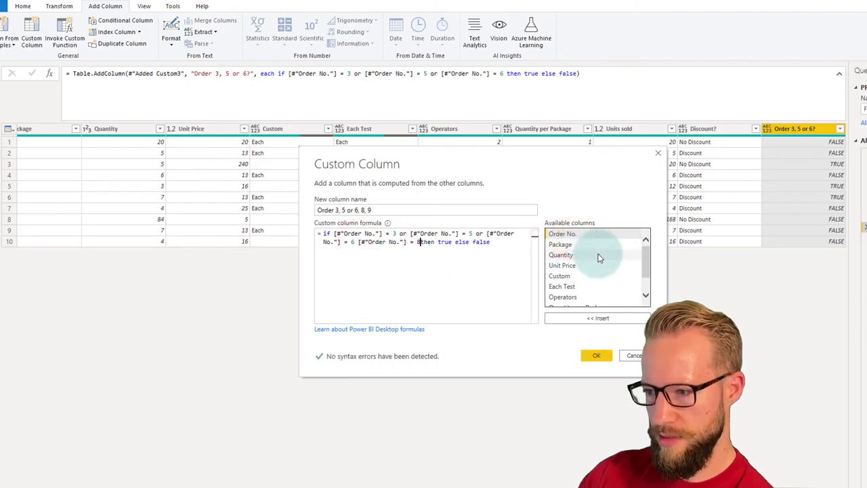
type(" or")
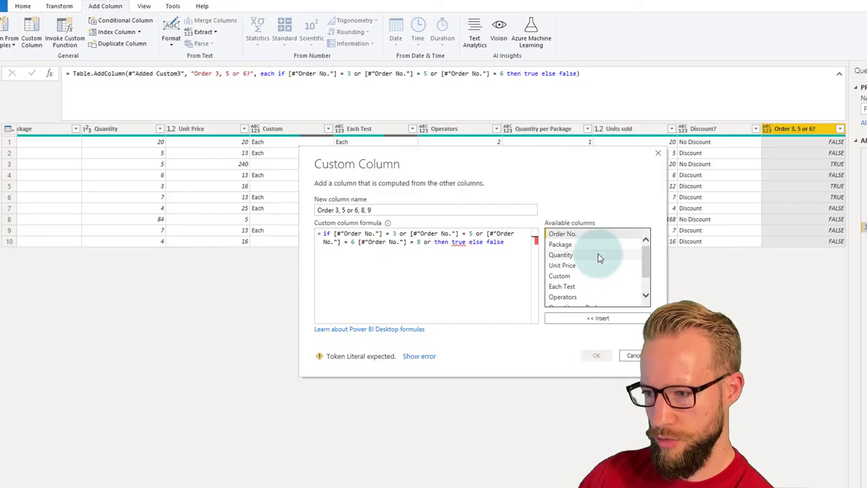
left_click(353, 242)
type("or")
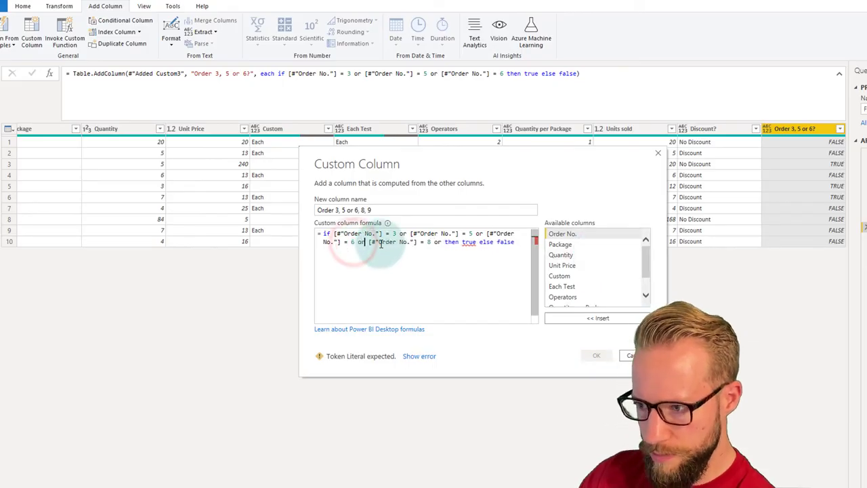
left_click(441, 242)
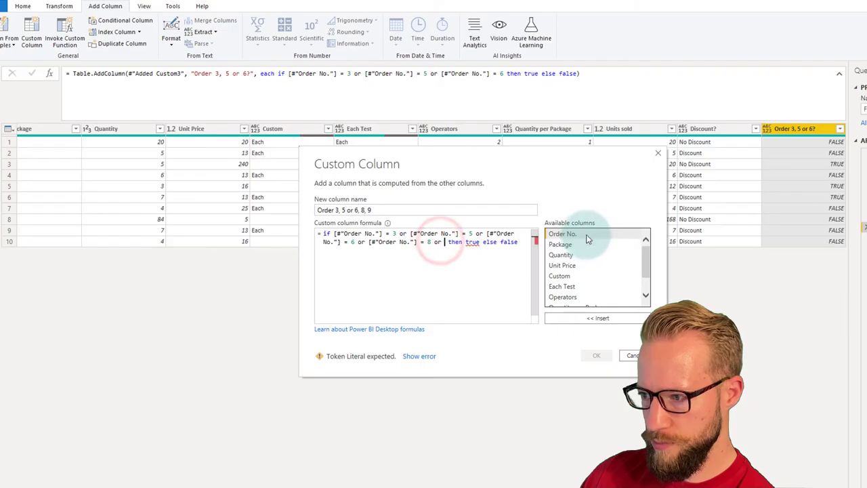
double_click(562, 234)
type("= 9")
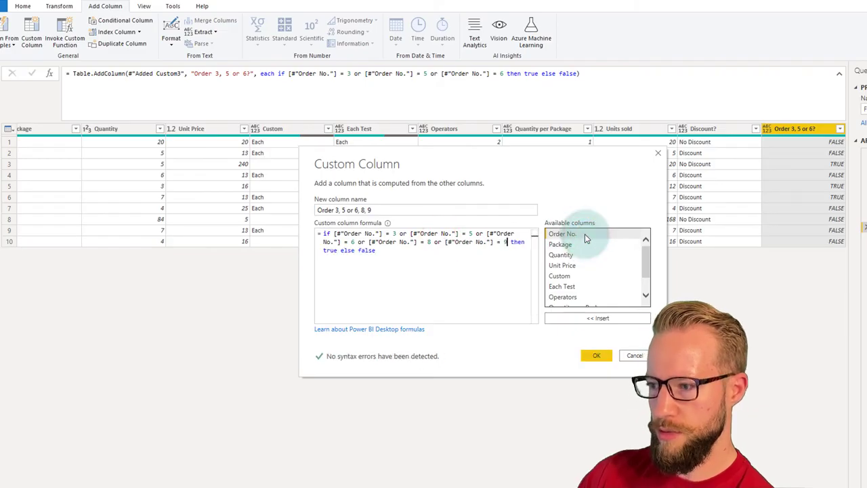
left_click(599, 355)
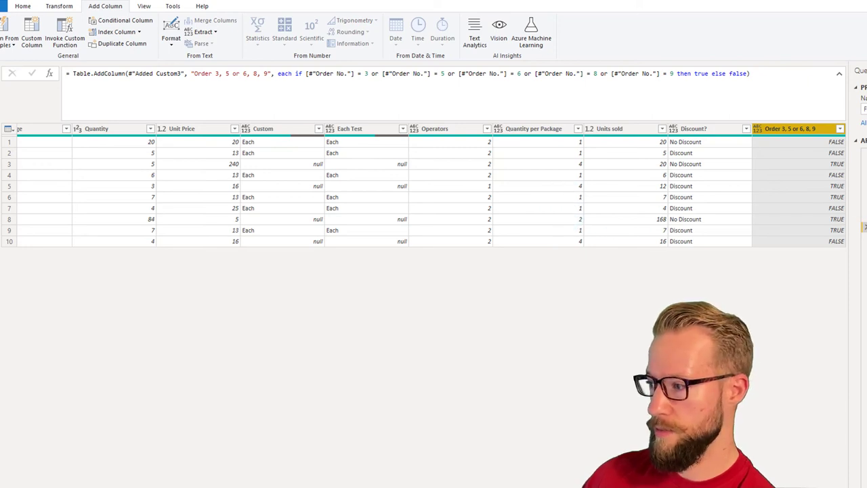
Step: Reopen the order-test column's definition and replace the or-chained comparisons before the last one with the List.Contains function
left_click(865, 227)
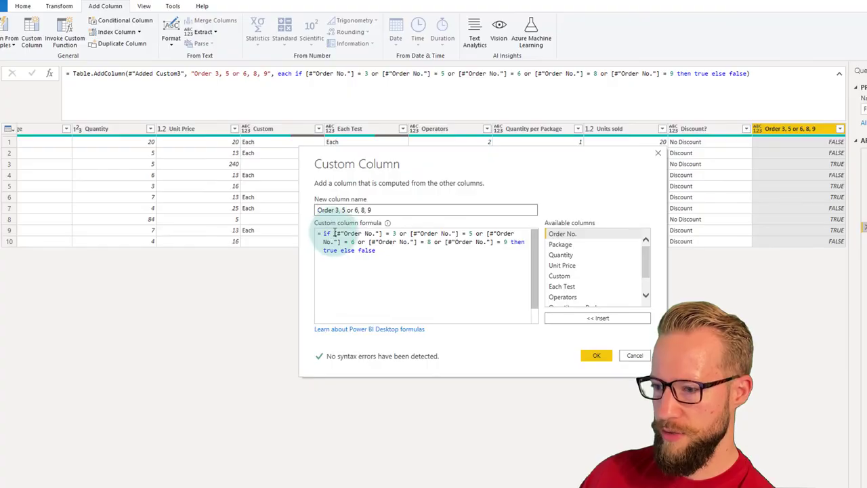
left_click_drag(333, 233, 443, 242)
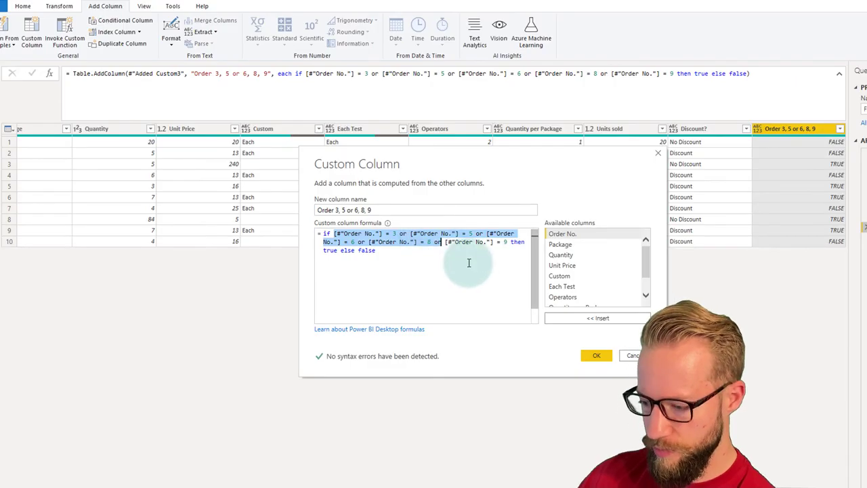
key("BackSpace")
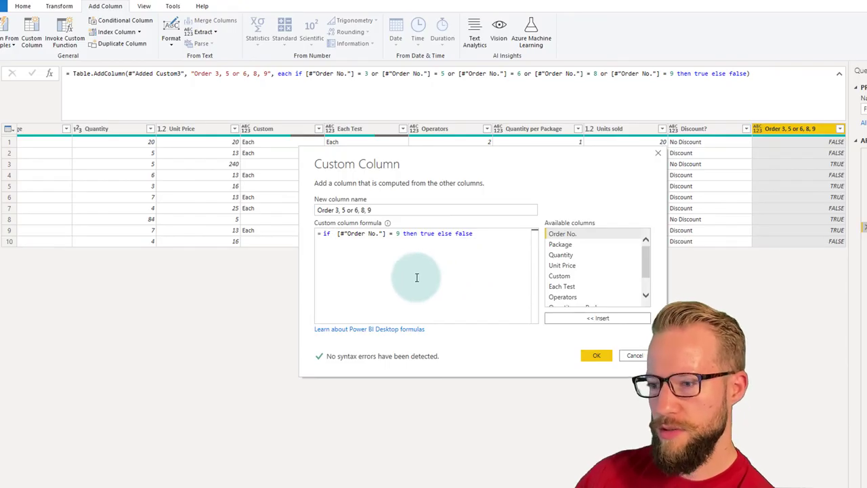
type("List.Con")
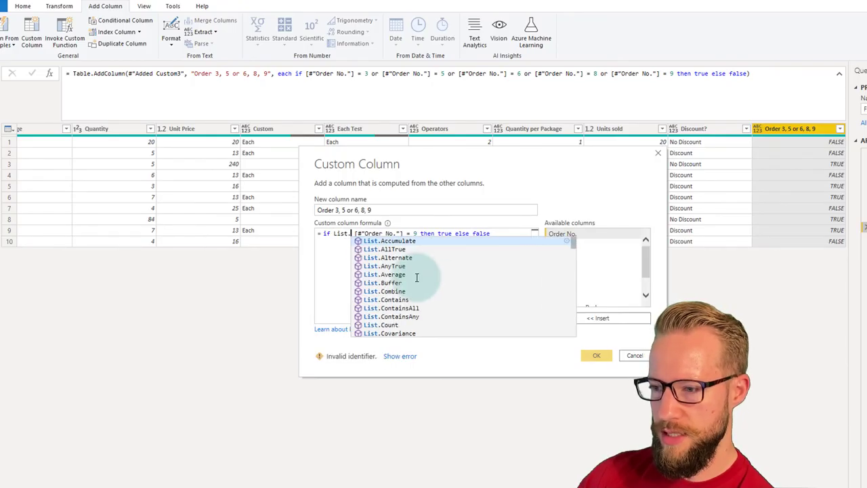
type("tains")
left_click(417, 277)
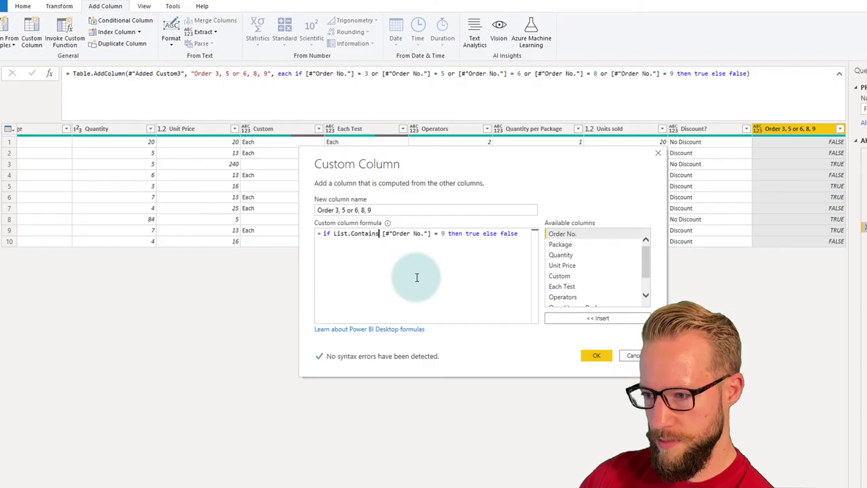
Step: Give List.Contains the list { 3, 5, 6, 8, 9 } as its first argument
type("( {")
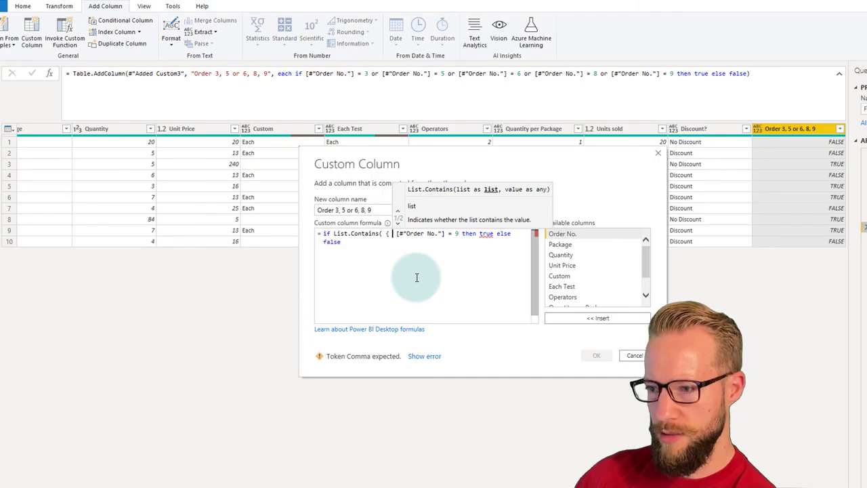
type("3, 5, ")
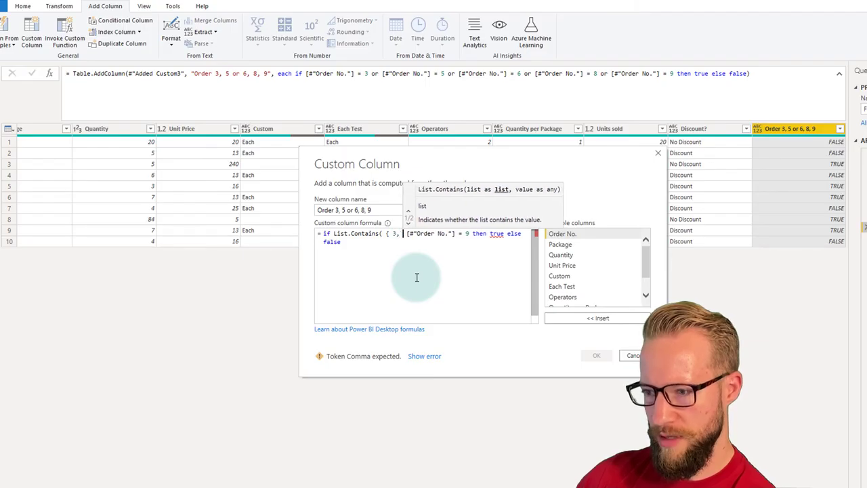
type("6, 8, 9 ")
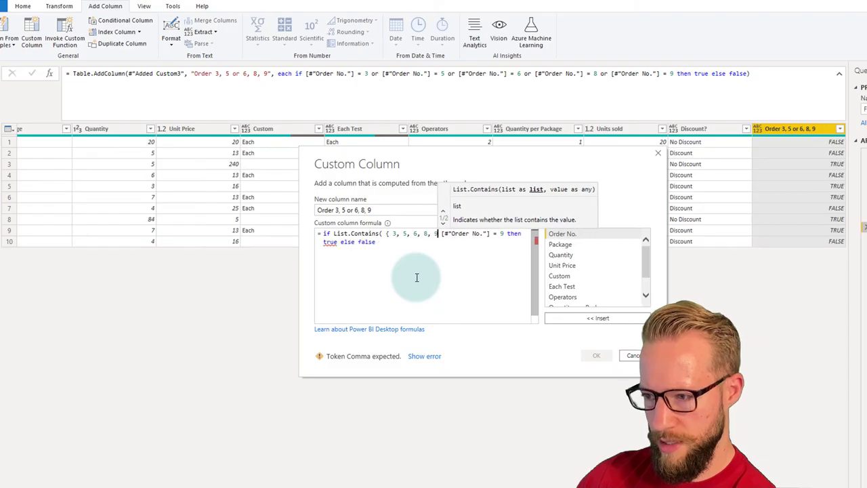
type("} ")
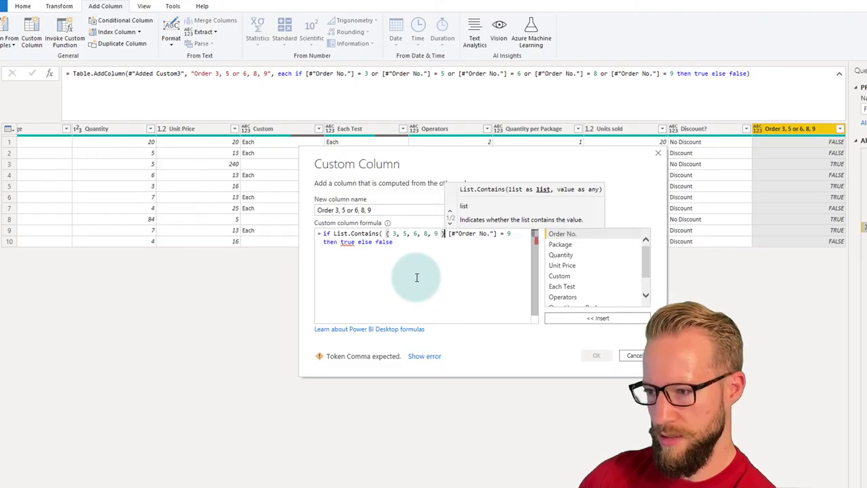
type(",")
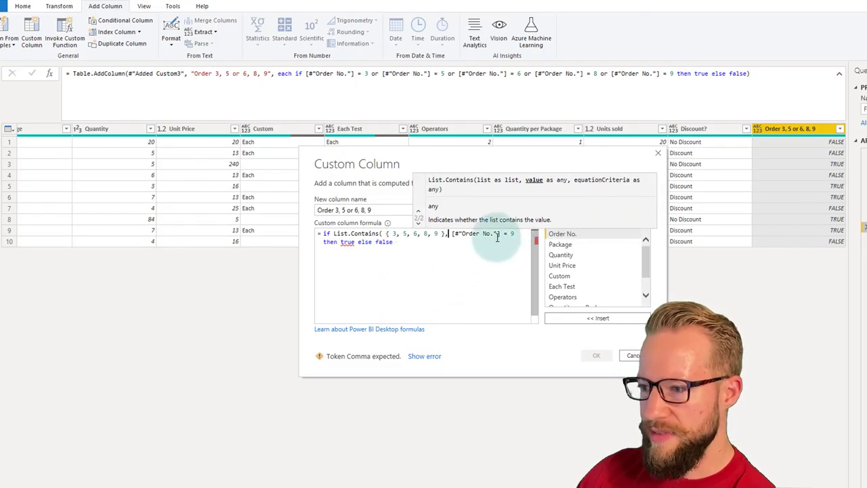
Step: Make Order No. the value argument of List.Contains by removing the = 9 comparison and closing the parenthesis, and apply the formula
left_click(461, 233)
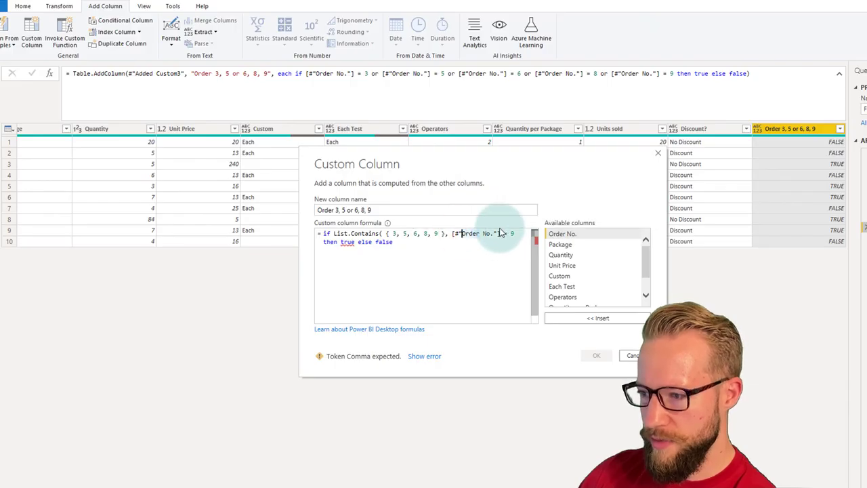
left_click_drag(502, 233, 515, 233)
type(")")
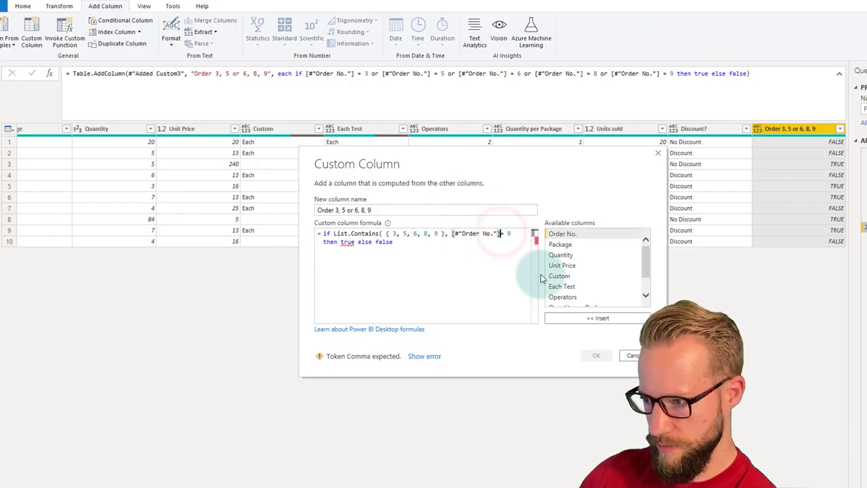
key("BackSpace")
left_click(454, 234)
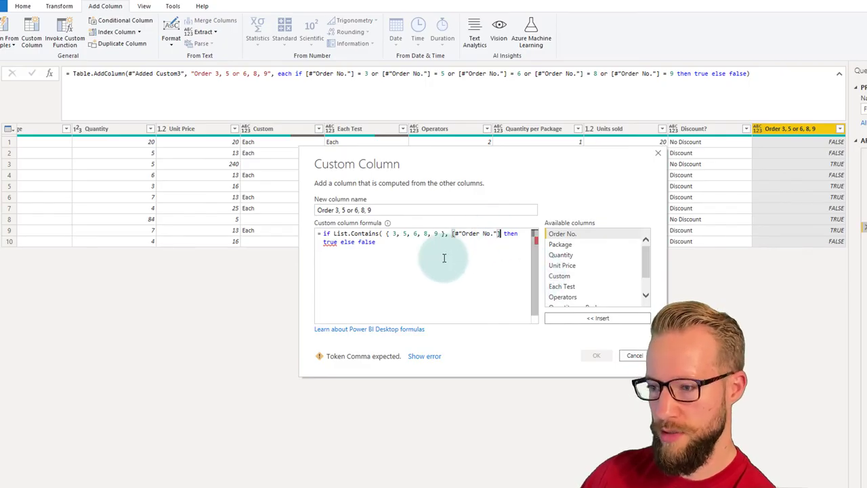
type(")")
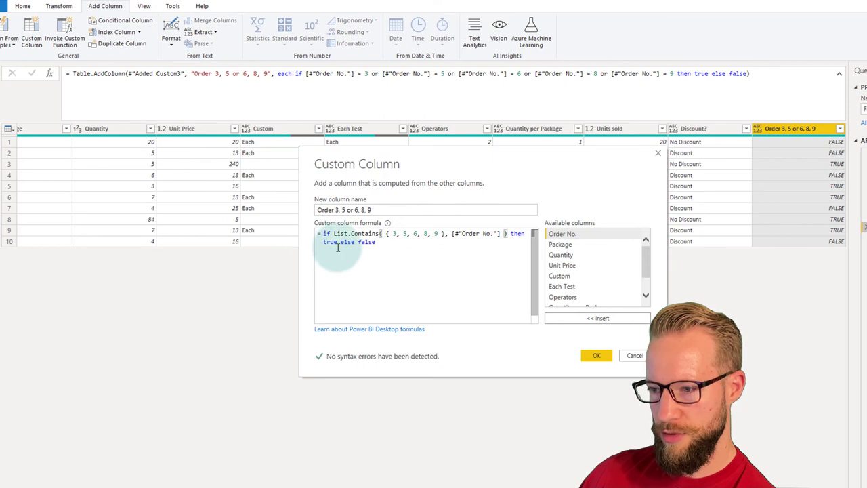
left_click(596, 356)
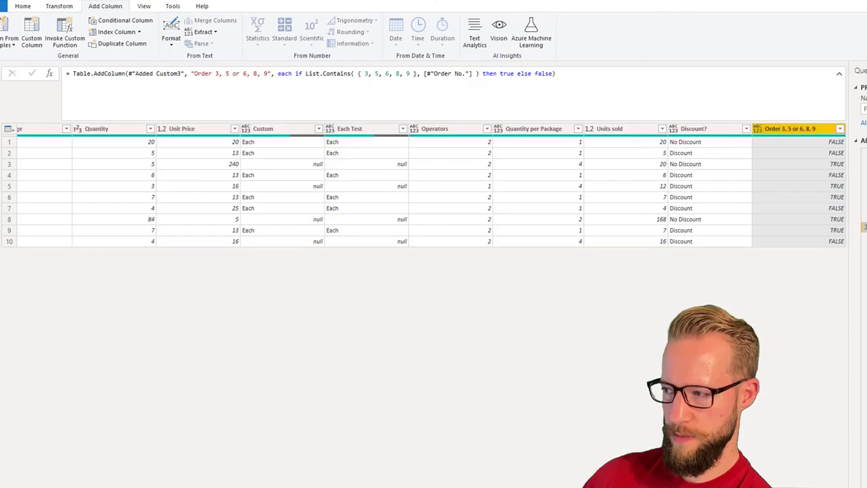
Step: Change the order-test formula's else result from false to [#"Order No."] * 2 and apply it
left_click(374, 246)
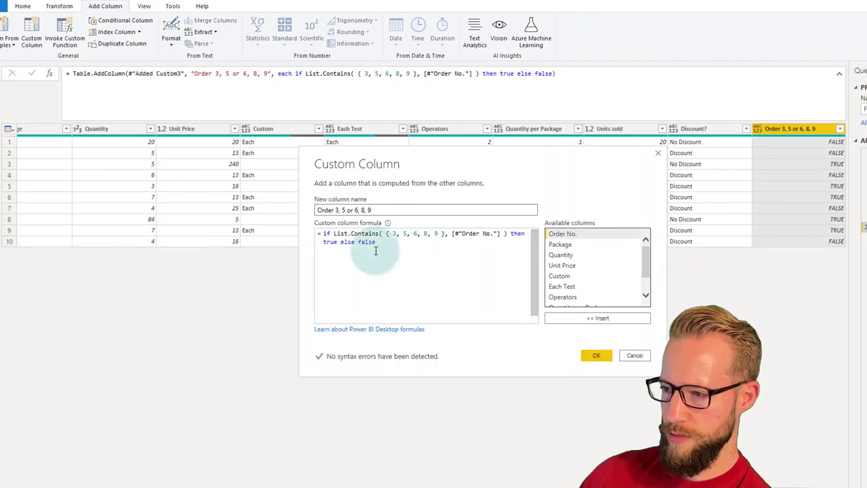
double_click(369, 243)
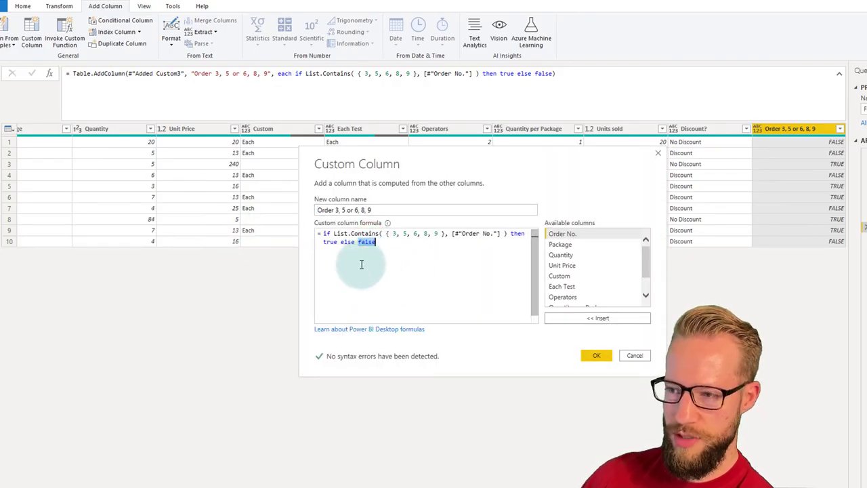
double_click(564, 233)
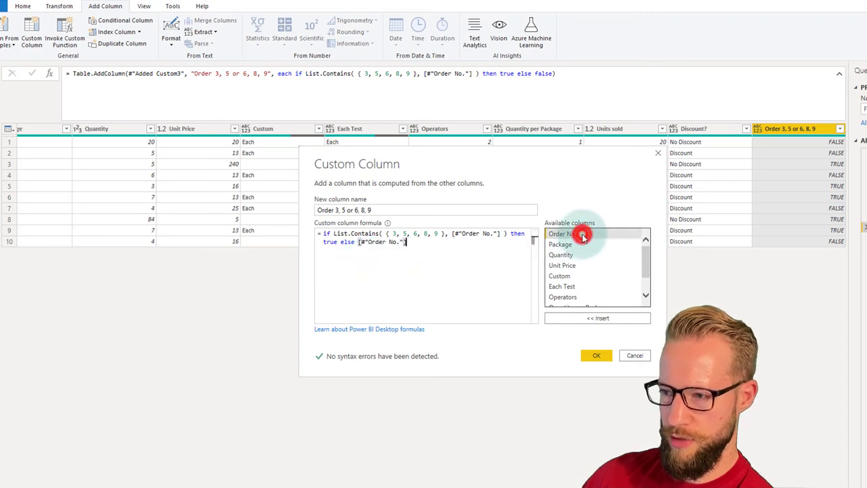
type("* 2")
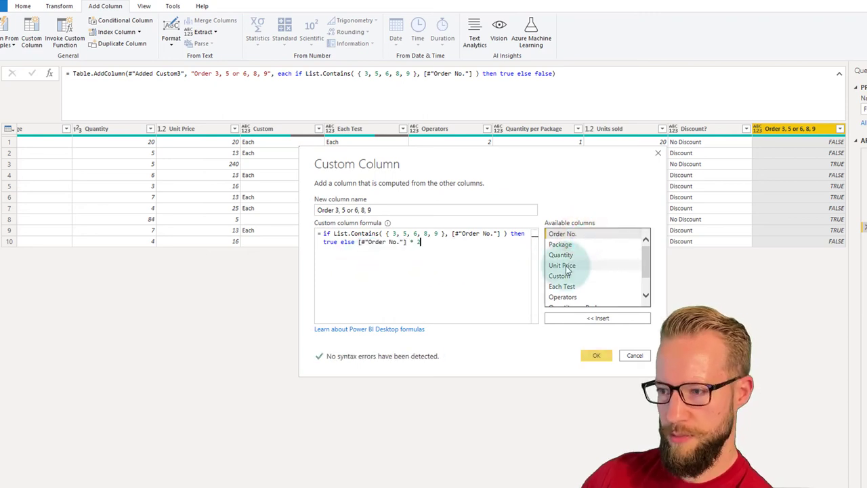
left_click(596, 355)
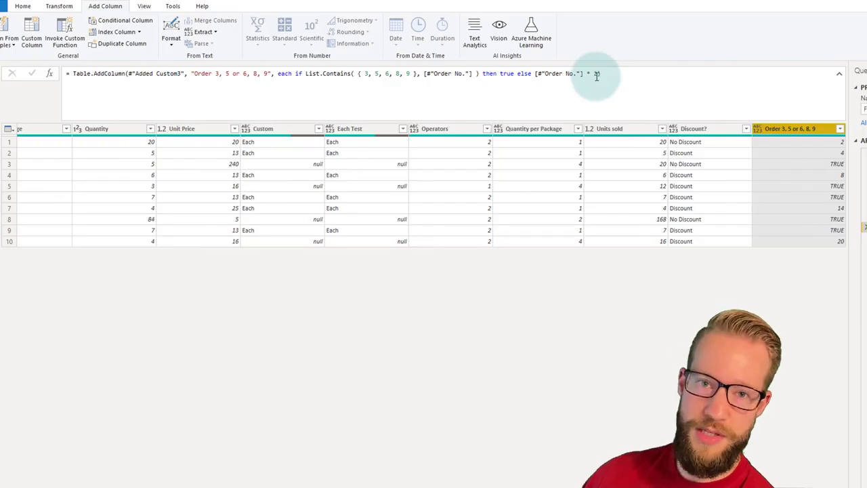
left_click(535, 78)
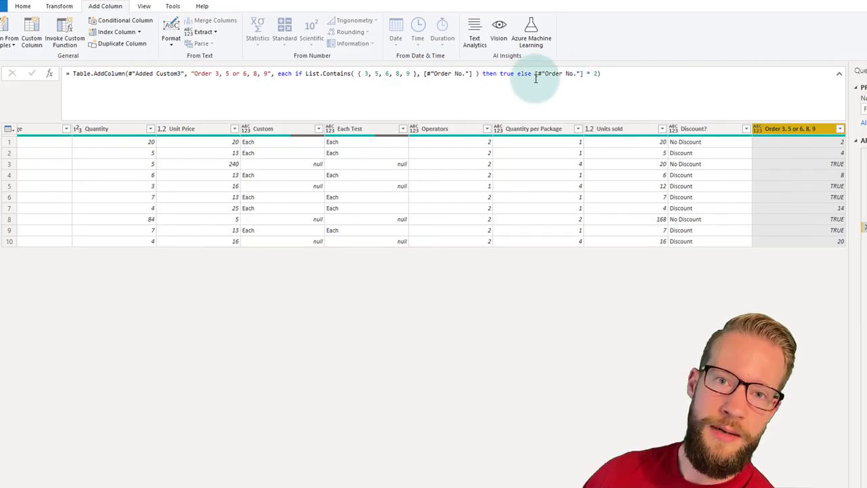
left_click(827, 175)
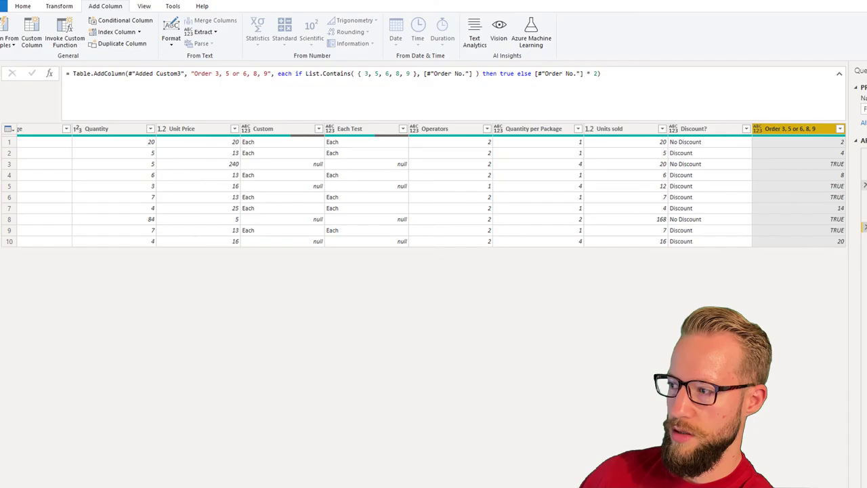
Step: Review the settings of the query's first conditional column, named Custom, and close them without changes
left_click(864, 164)
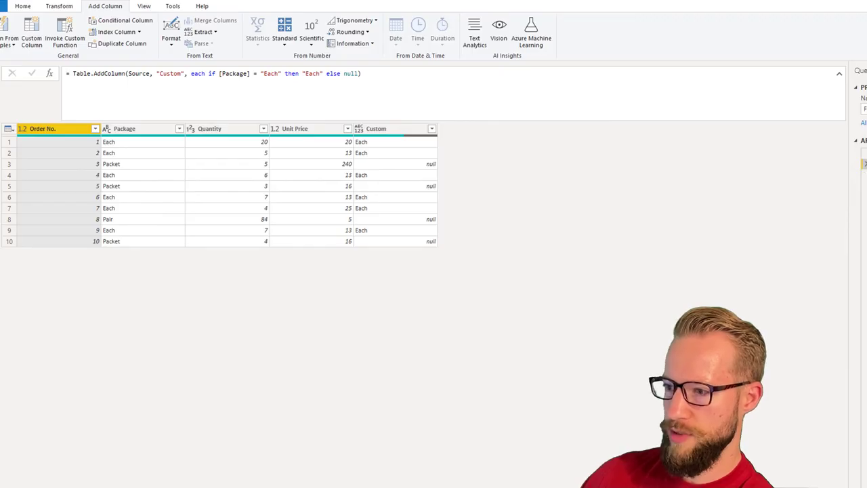
left_click(865, 164)
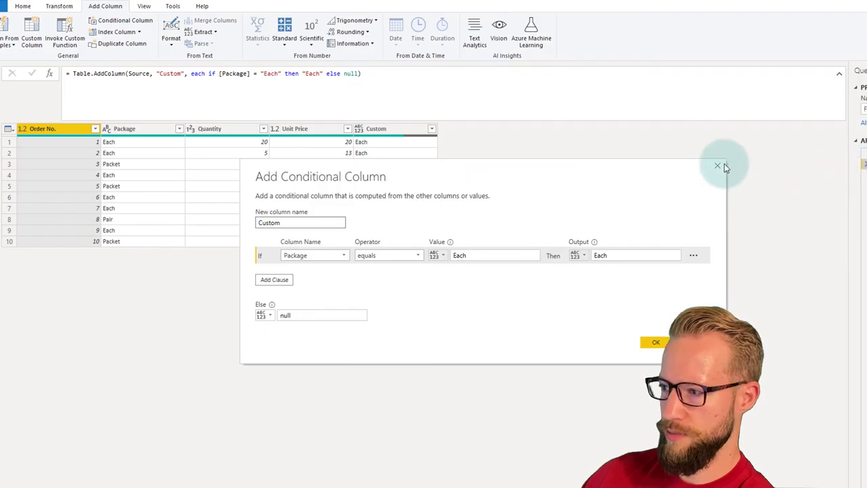
left_click(719, 166)
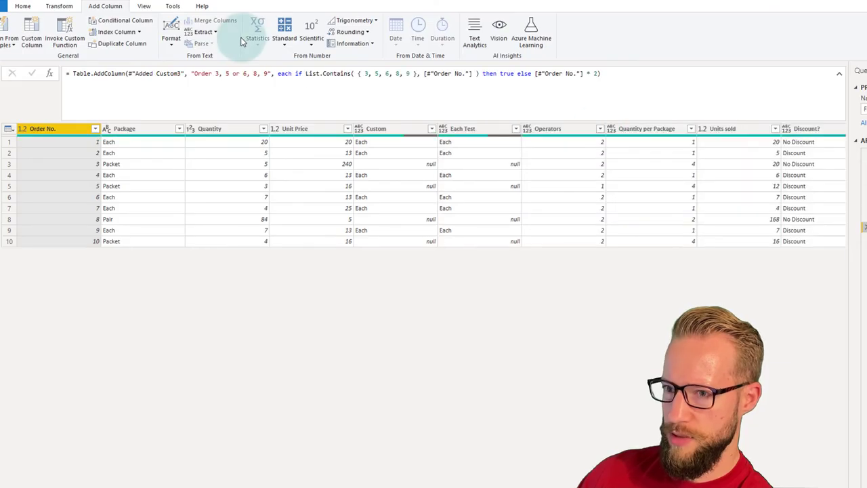
Step: Start a new custom column with the formula if [Package] = "each" then 1 else 2
left_click(30, 37)
left_click(399, 292)
type("if")
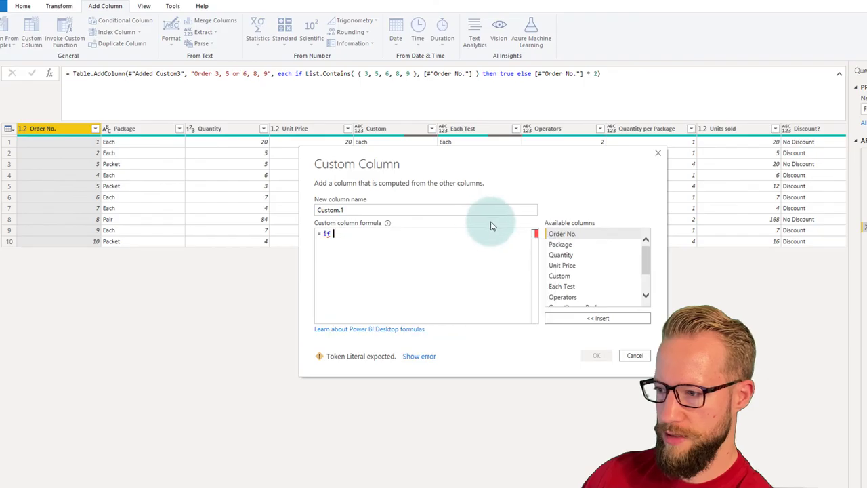
double_click(587, 245)
type("= \"each\" then 1 else 2")
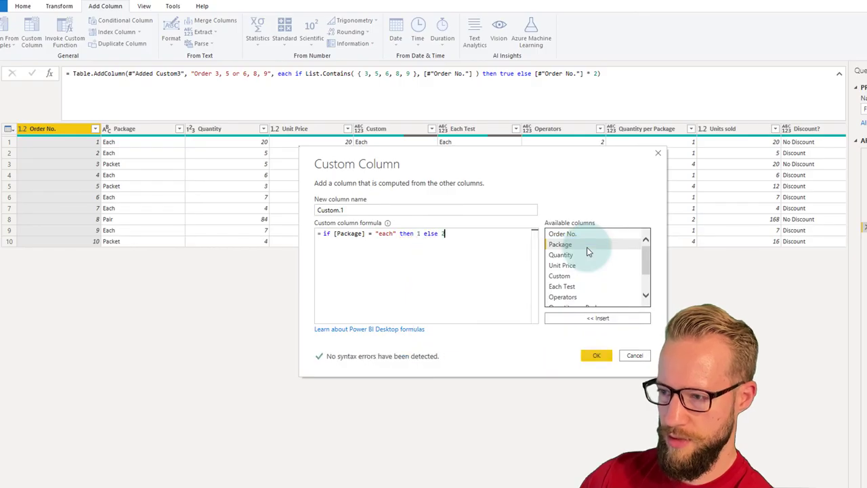
left_click(403, 292)
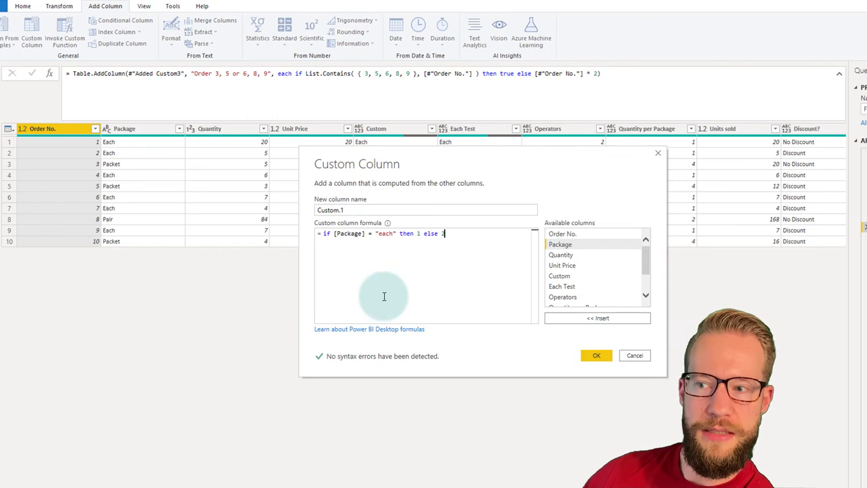
Step: Try the formula with its opening keyword written in uppercase as IF
double_click(326, 234)
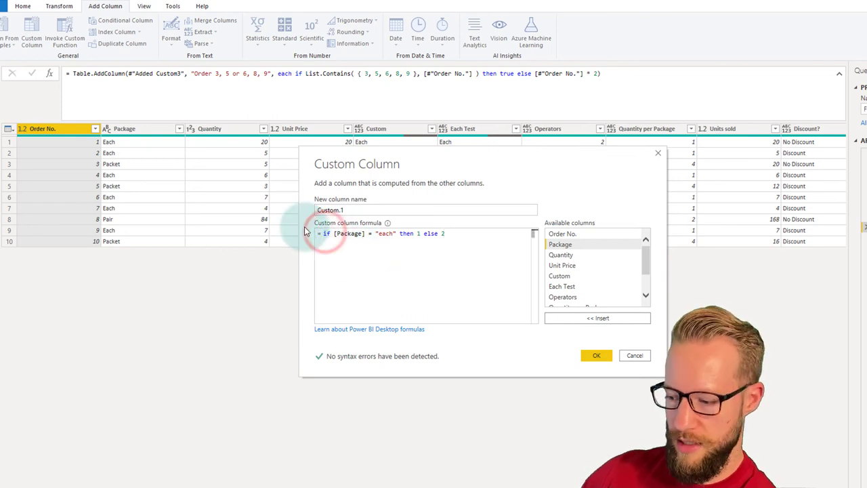
type("If")
key("BackSpace")
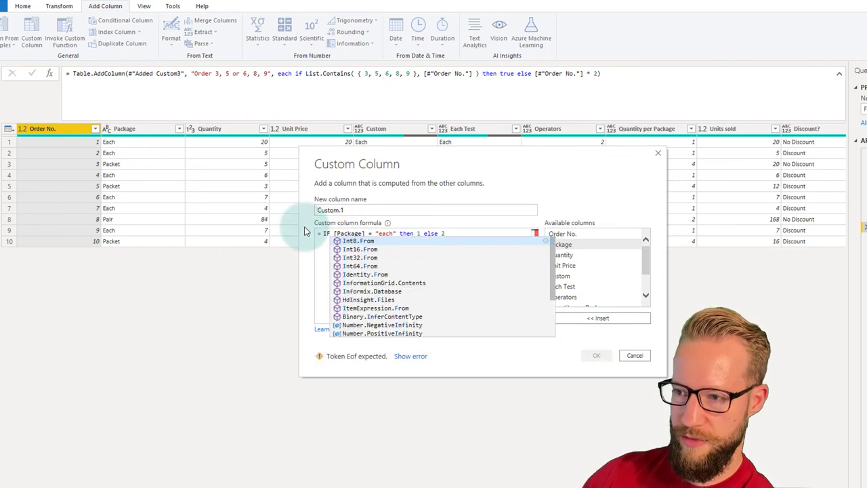
type("F")
left_click(474, 278)
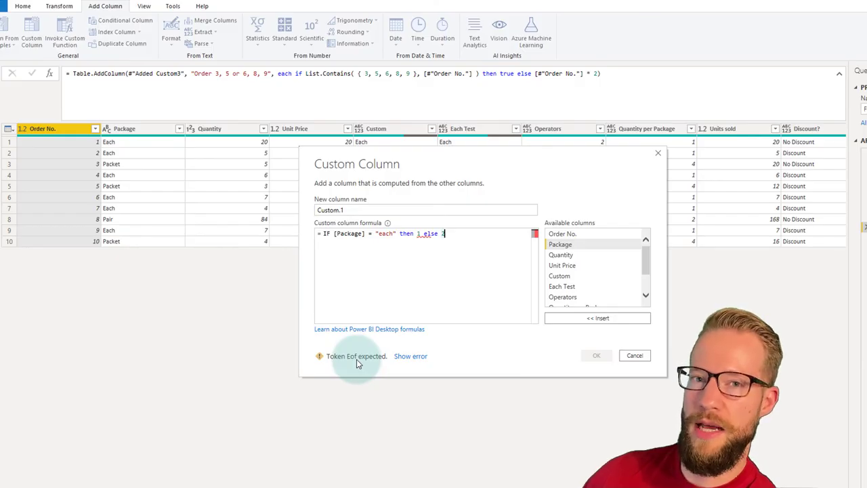
Step: Restore the formula's opening keyword to lowercase if
double_click(327, 233)
key("BackSpace")
type("if")
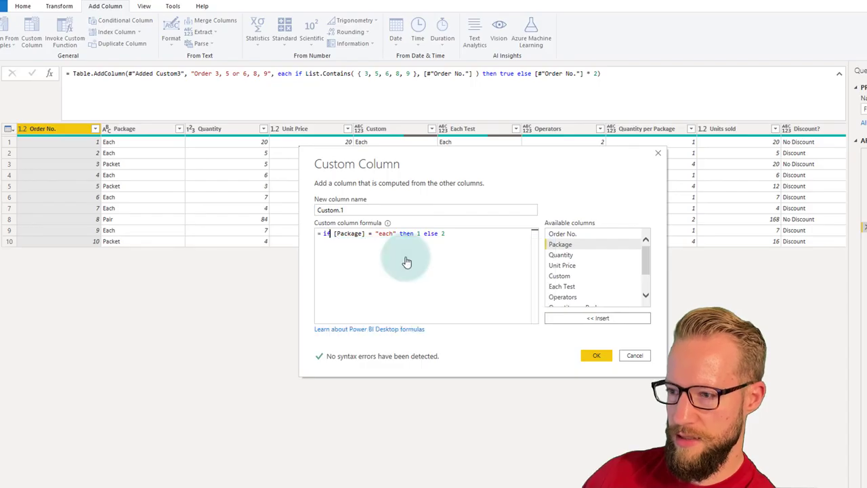
Step: Name the new column Error and create it
left_click(380, 209)
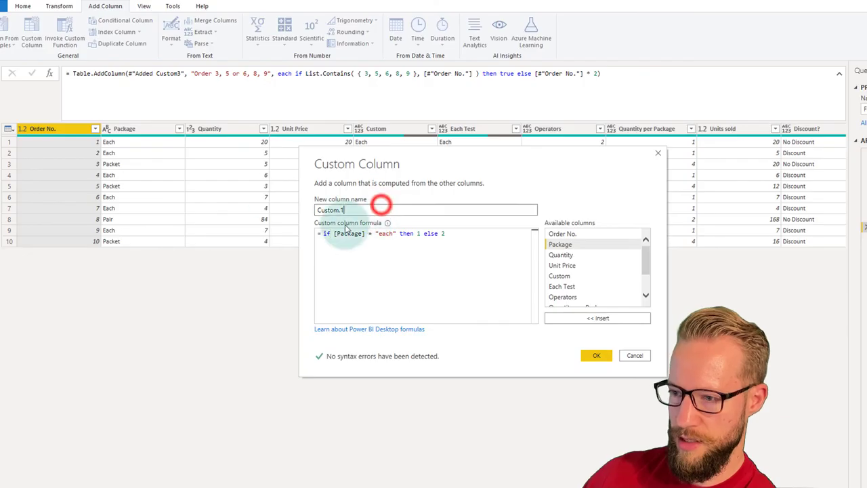
double_click(346, 208)
type("Error")
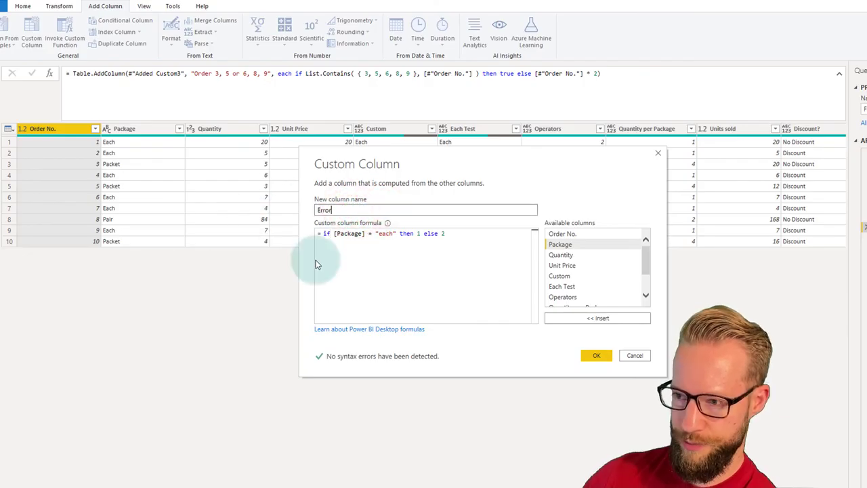
left_click(599, 356)
left_click(599, 354)
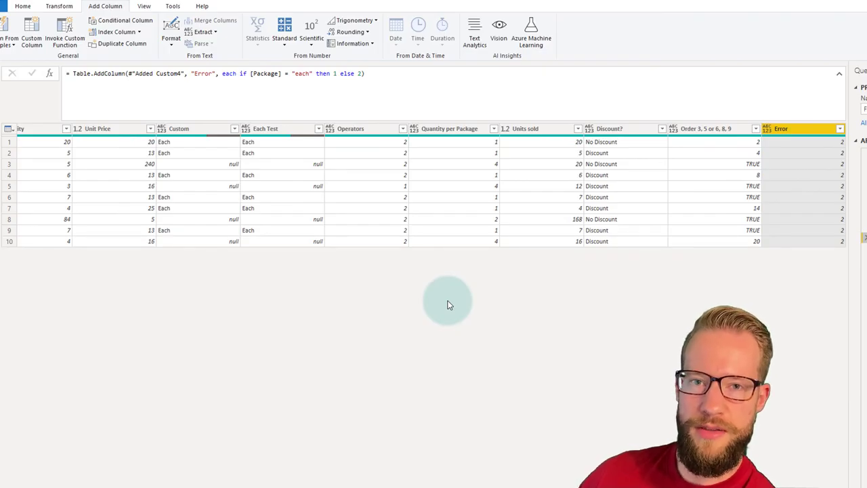
Step: Try the Error column's formula with its if keyword written in uppercase as IF
left_click(248, 73)
key("BackSpace")
key("BackSpace")
type("IF")
left_click(501, 81)
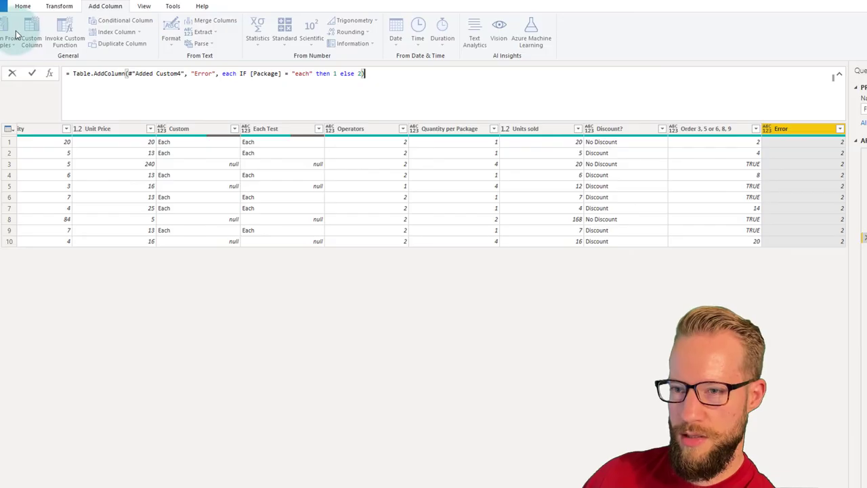
left_click(430, 73)
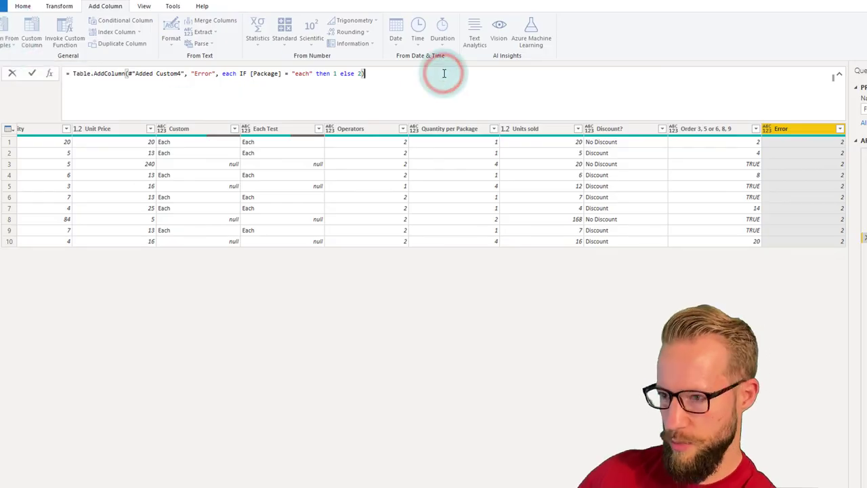
key("Return")
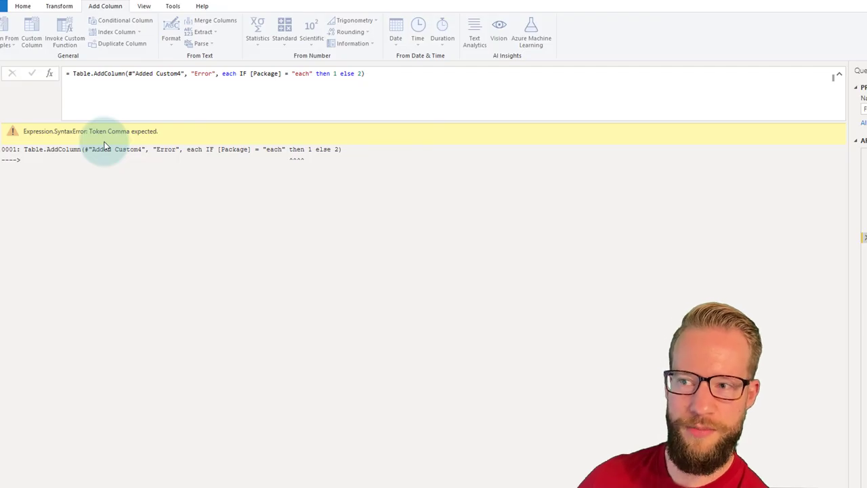
Step: Change the uppercase IF in the Error column's formula back to lowercase if and apply it
left_click(251, 73)
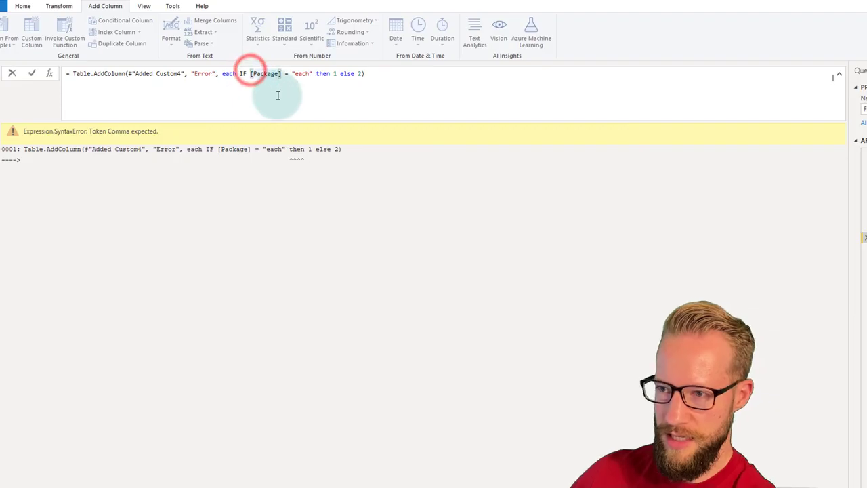
key("Left")
key("BackSpace")
key("BackSpace")
type("i")
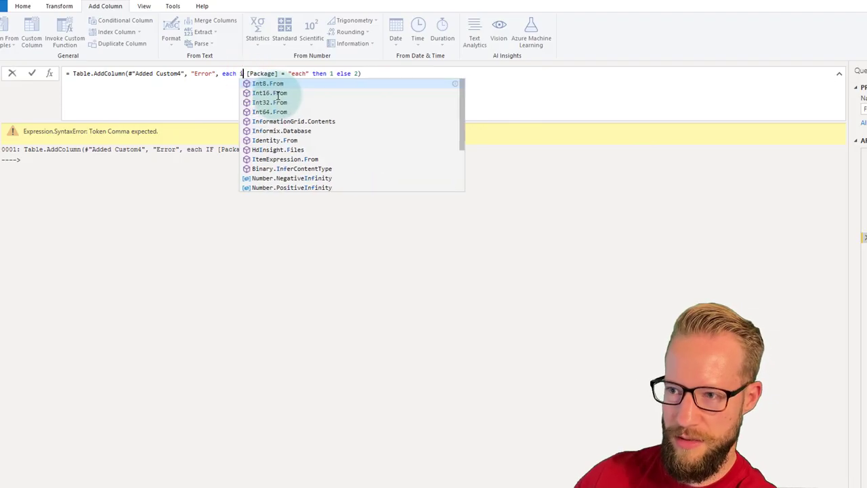
type("f")
key("ctrl+z")
left_click(450, 89)
key("Return")
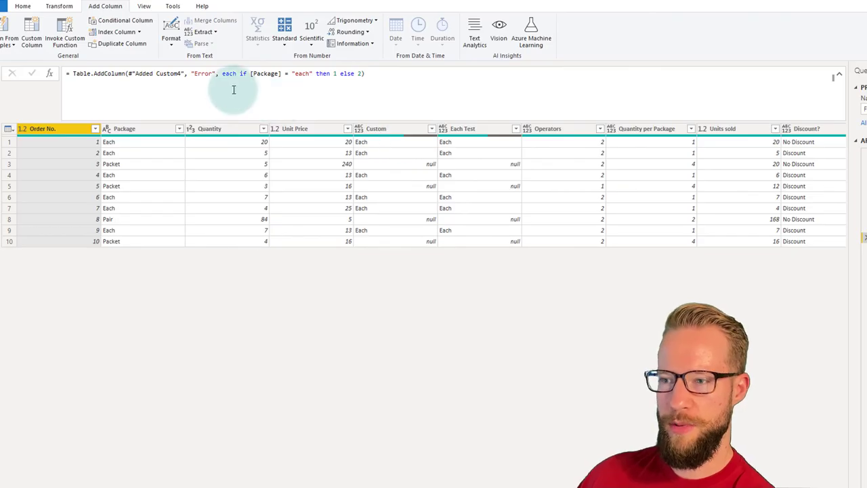
Step: Try the Error column's formula with a dangling and inserted between "each" and then
left_click(315, 73)
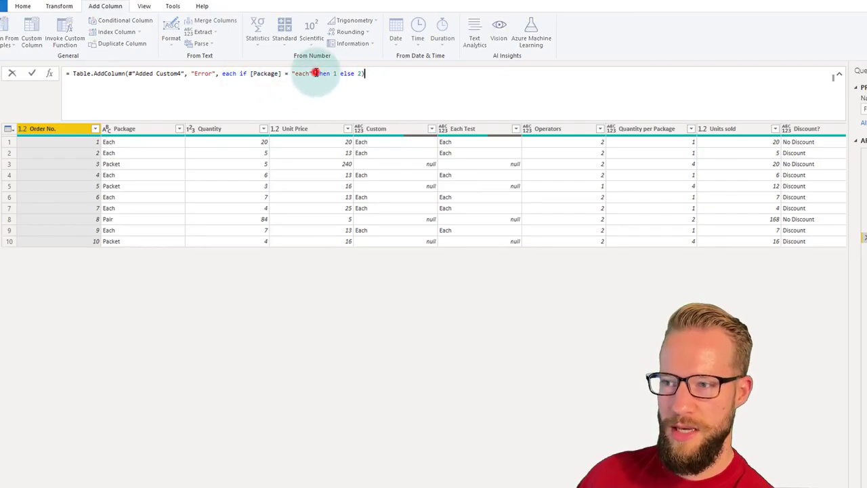
type("and")
left_click(414, 78)
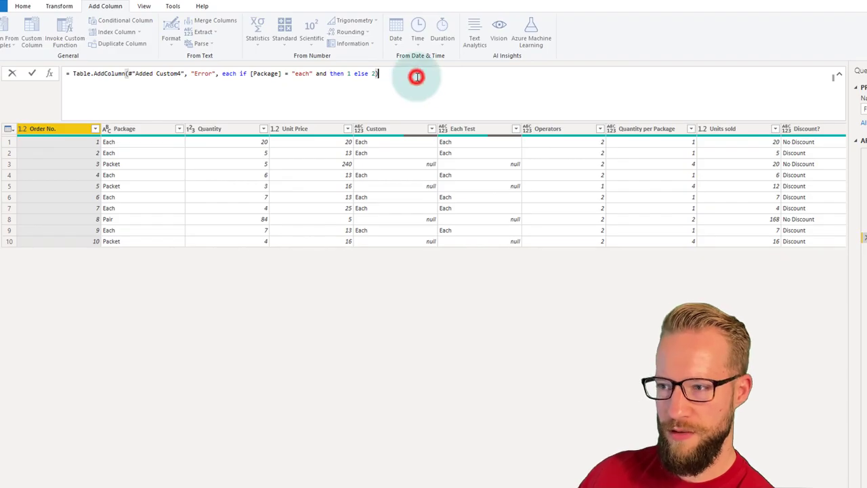
key("Return")
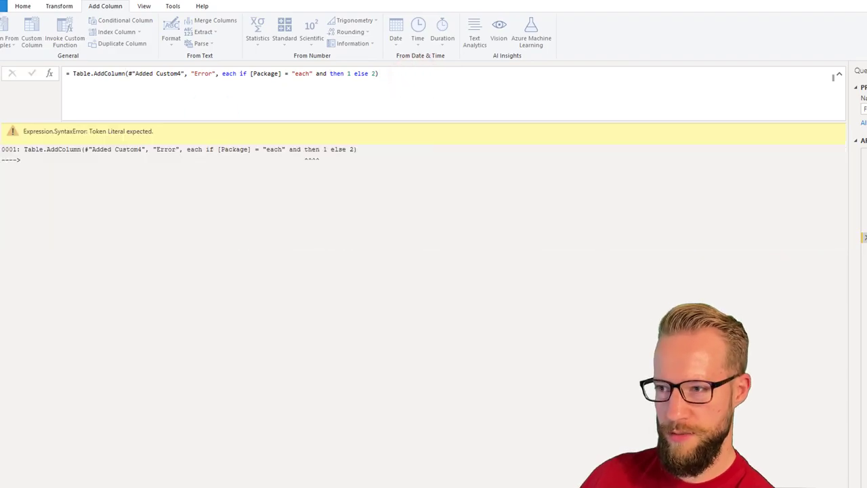
Step: Remove the dangling and from the Error column's formula and apply it
double_click(322, 73)
key("BackSpace")
key("BackSpace")
key("Return")
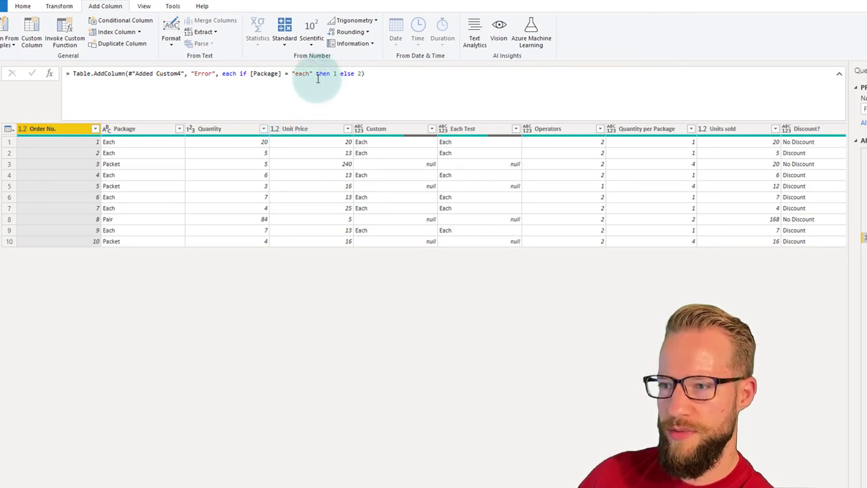
Step: Try the Error column's formula without the then keyword
double_click(323, 74)
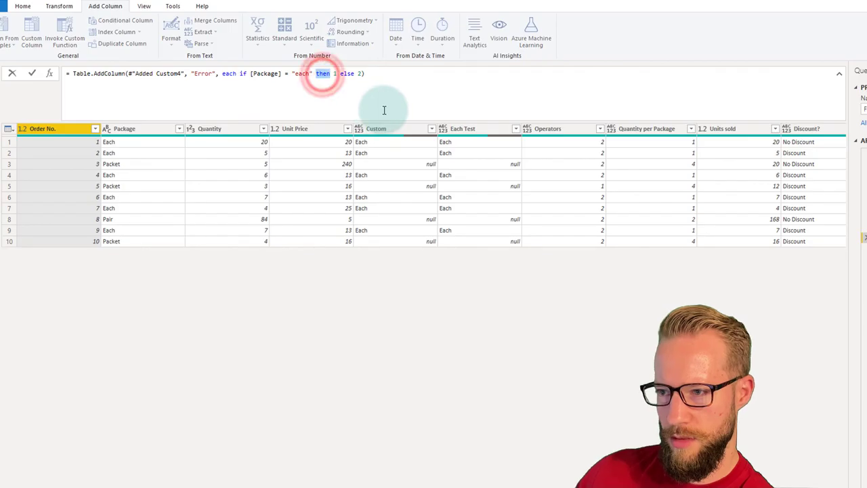
key("BackSpace")
key("BackSpace")
key("Return")
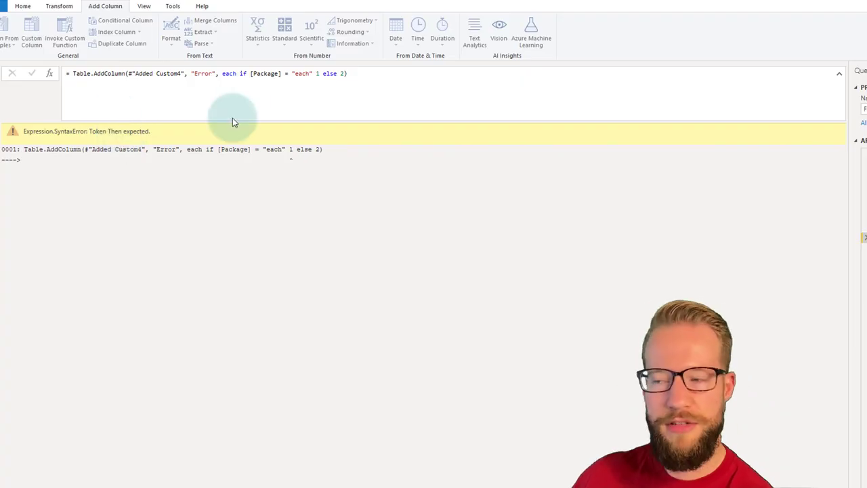
Step: Reinsert the then keyword before the 1 in the Error column's formula and apply it
left_click(312, 73)
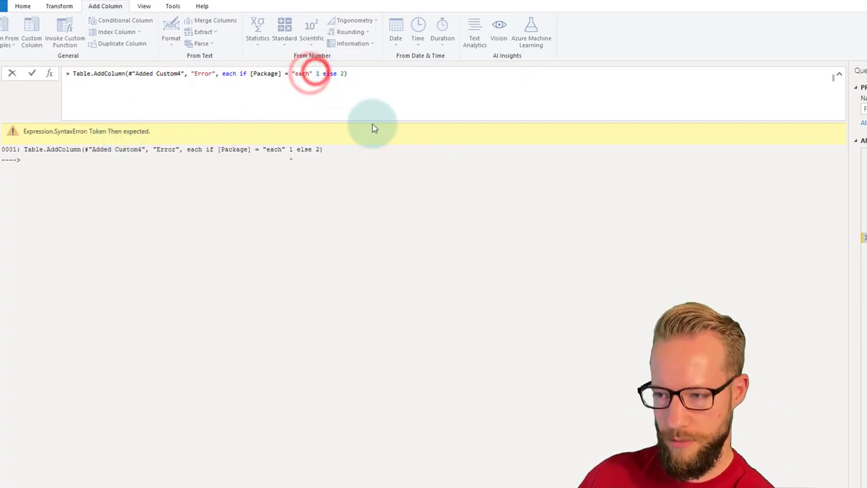
type("then")
key("Return")
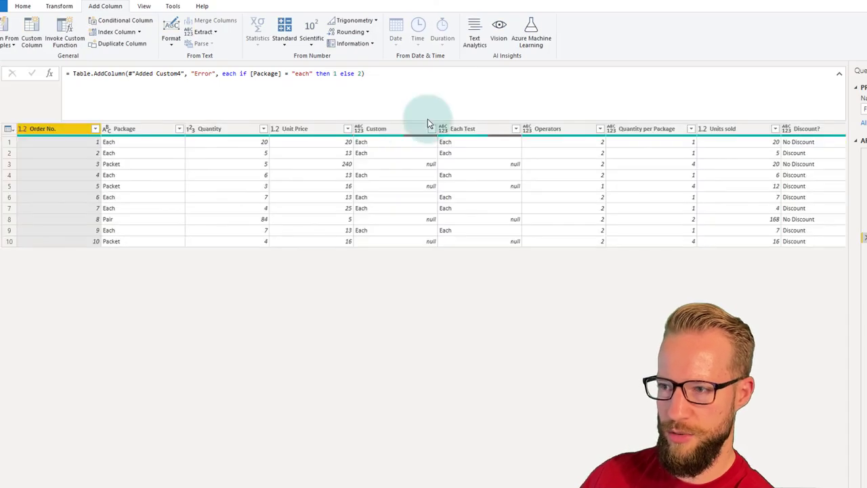
Step: Try the Error column's formula without the else keyword
double_click(347, 73)
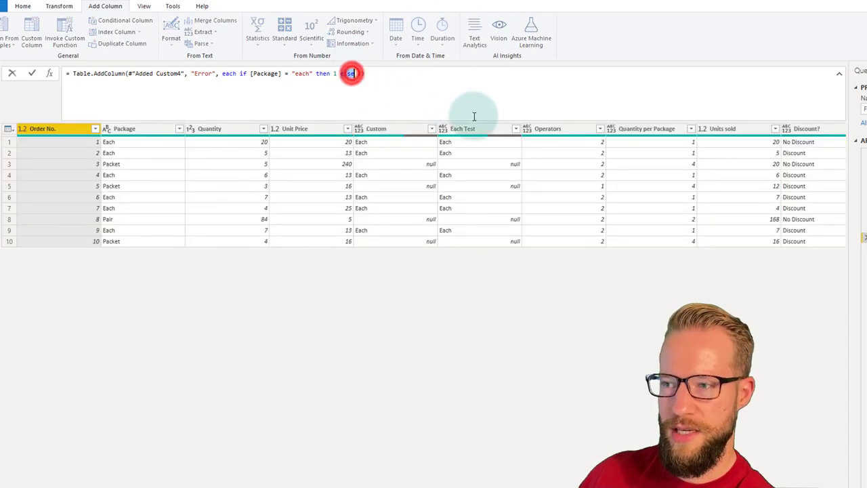
key("BackSpace")
key("Return")
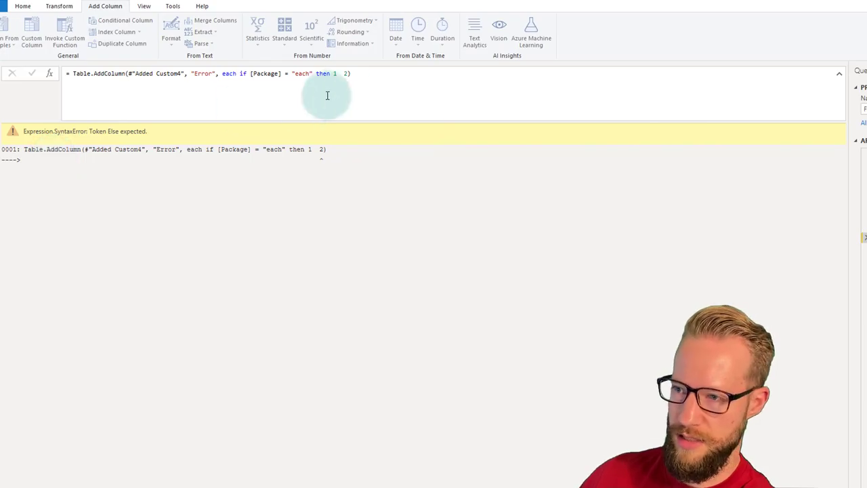
Step: Reinsert the else keyword between 1 and 2 in the Error column's formula and apply it
left_click(337, 73)
type("else")
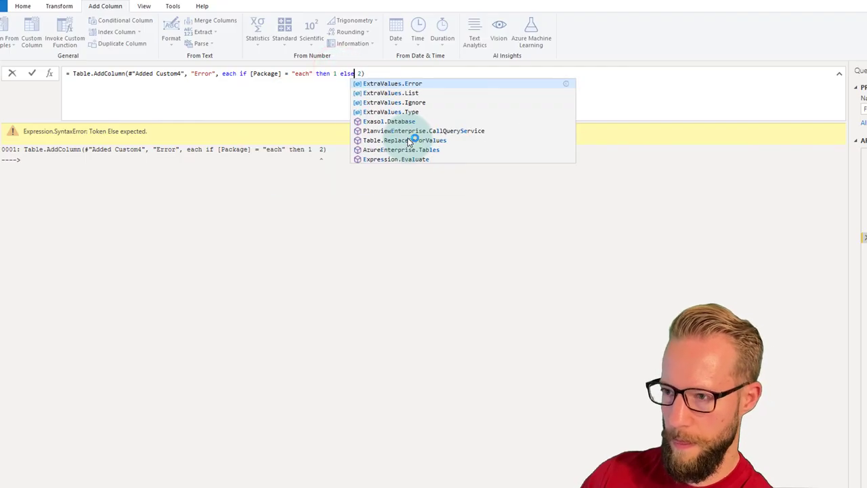
key("Return")
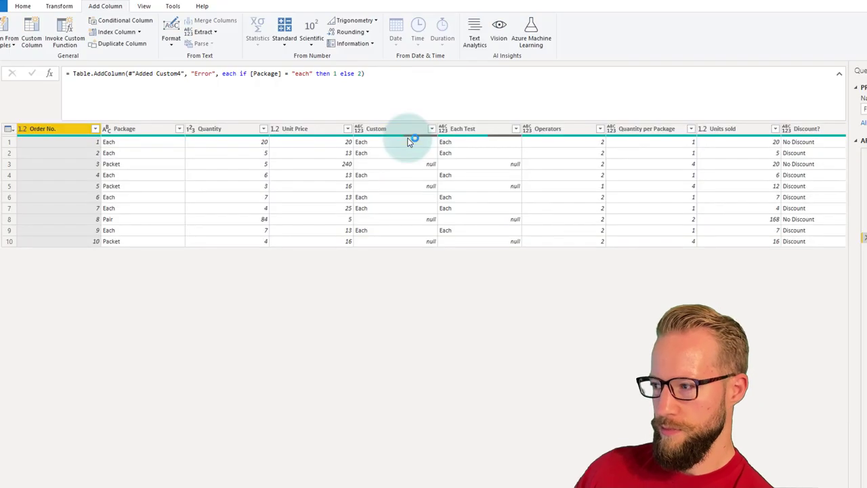